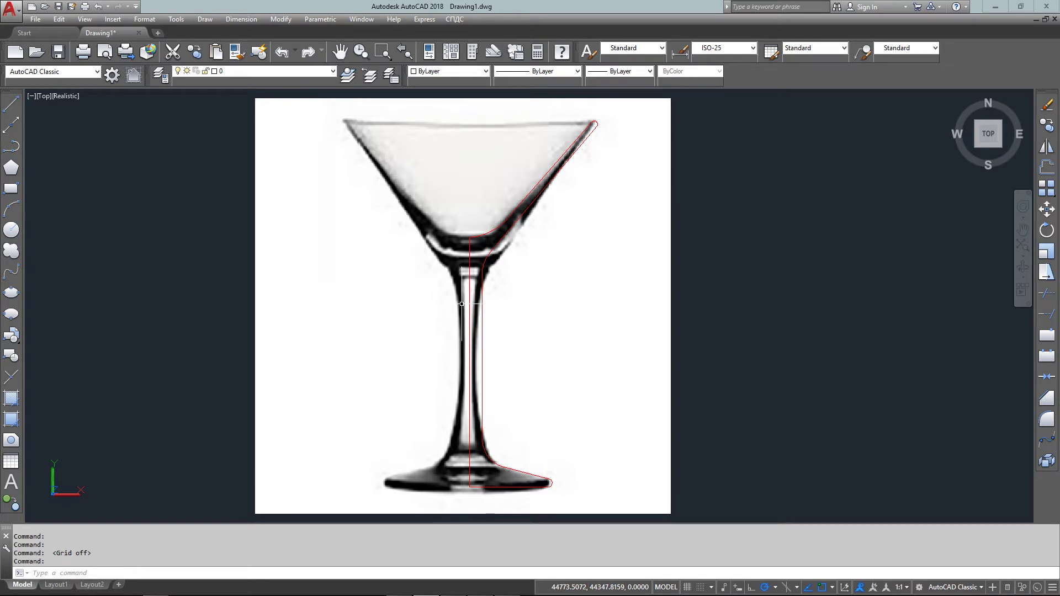
Step: Window-zoom in on the glass and pan it toward the left of the view
text(z)
key(Return)
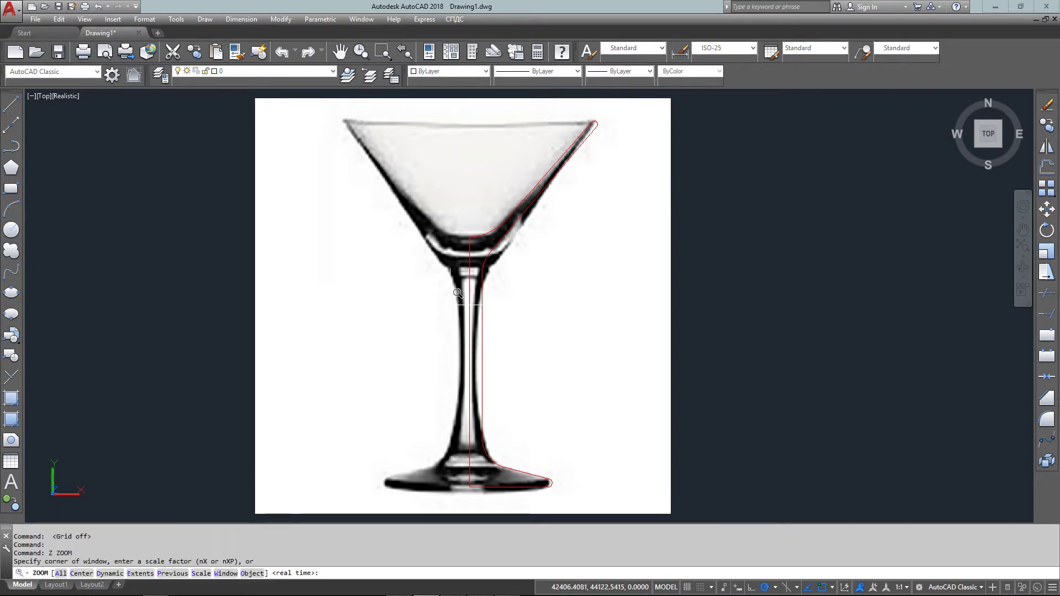
click(516, 298)
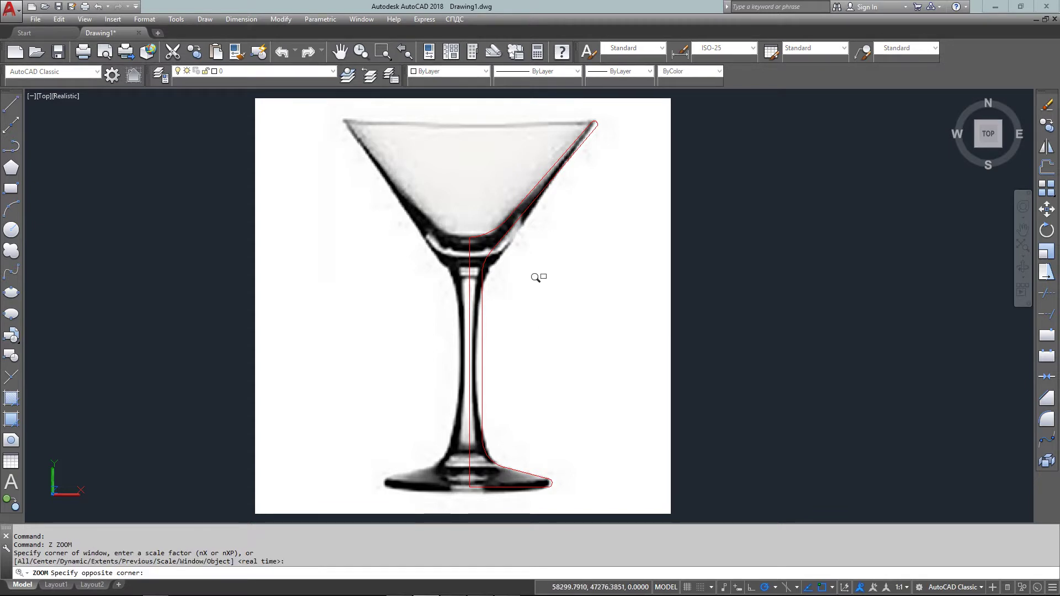
text(63052.0344,8241.2938)
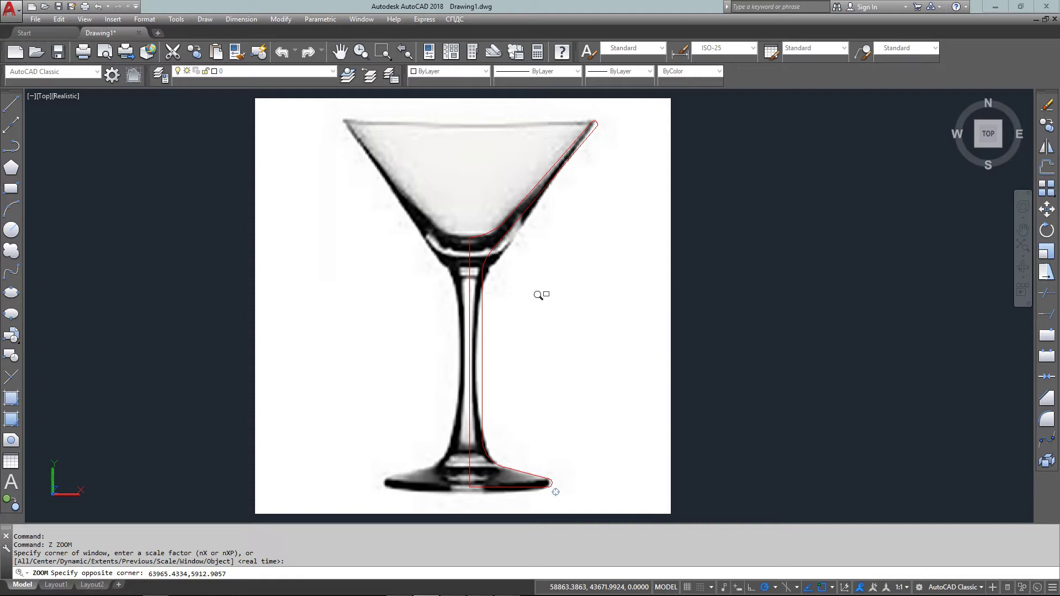
scroll(541, 290, down, 3)
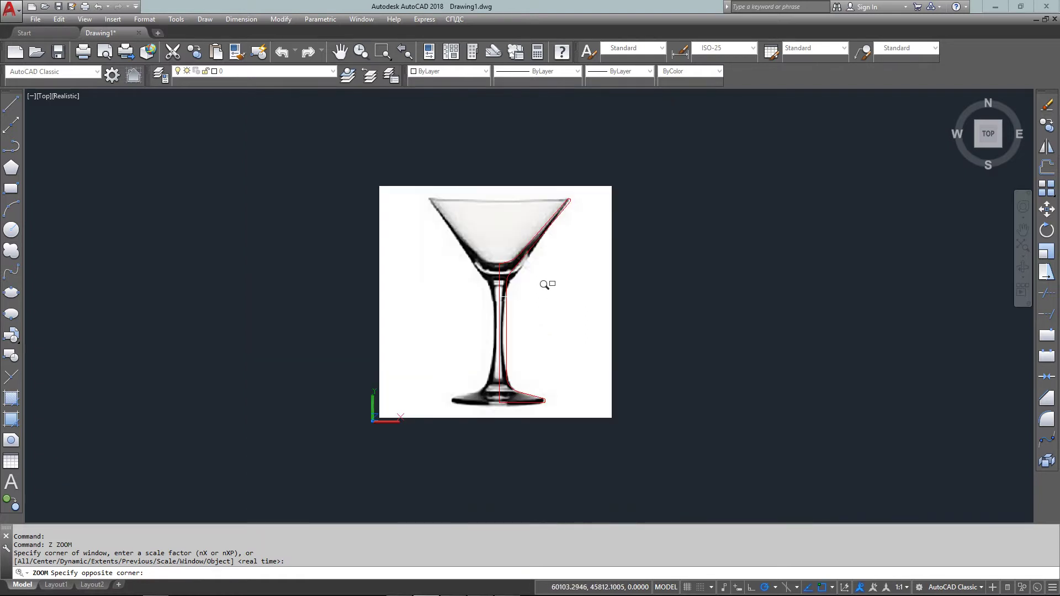
click(544, 284)
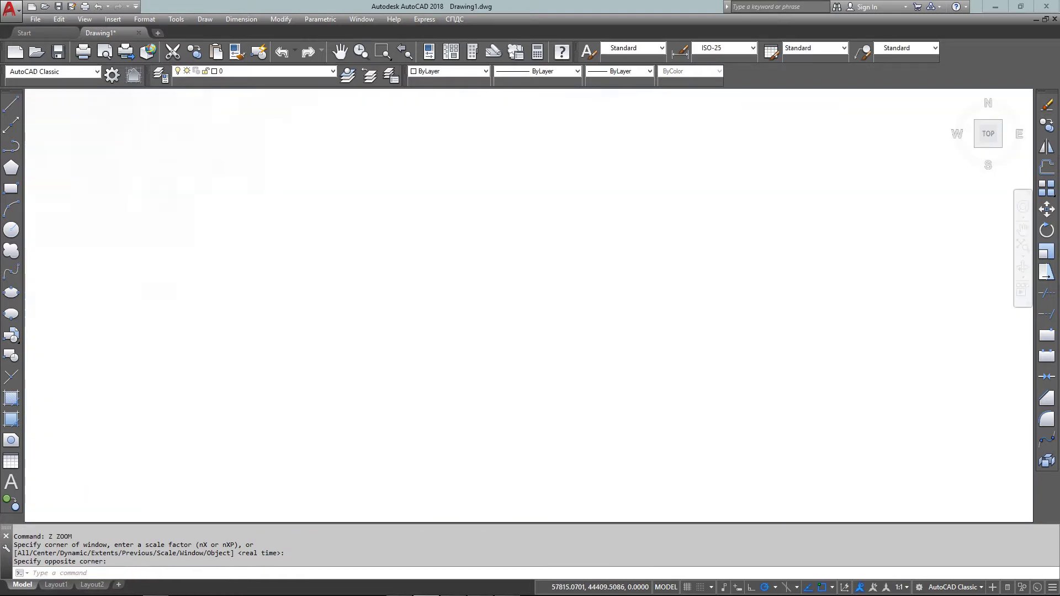
scroll(535, 306, down, 6)
scroll(534, 307, up, 1)
scroll(548, 310, up, 2)
middle_drag(548, 309, 294, 298)
key(Escape)
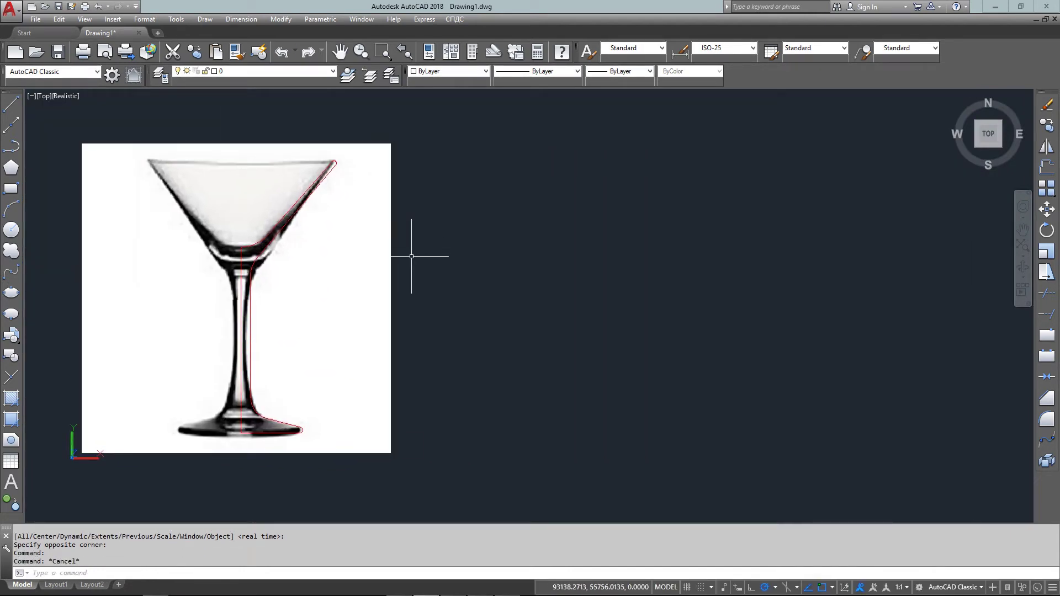
Step: Window-select the red traced profile and move it to the right of the reference image
click(433, 241)
click(418, 223)
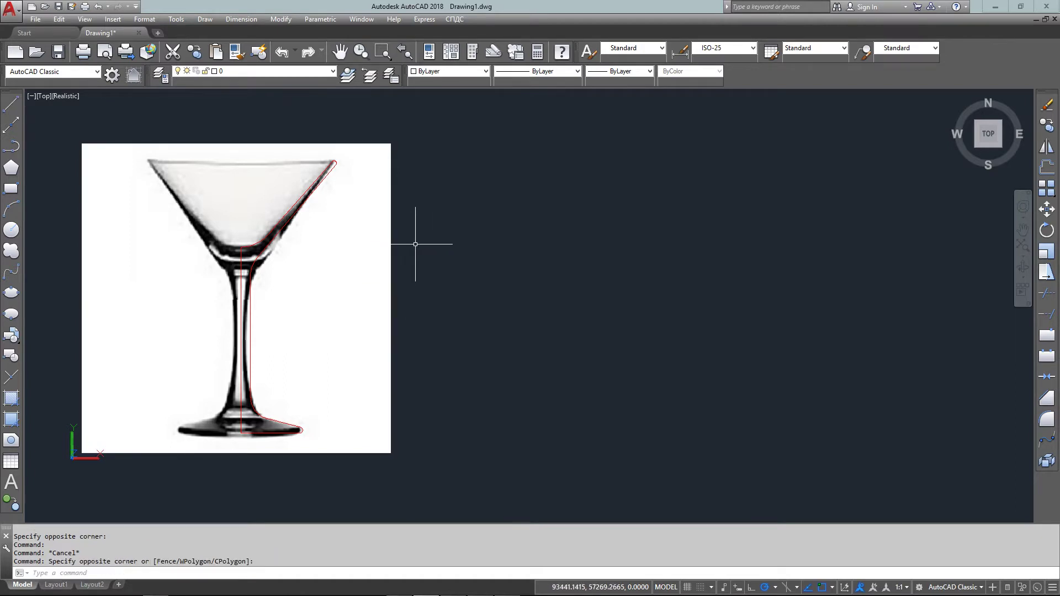
click(182, 131)
click(352, 479)
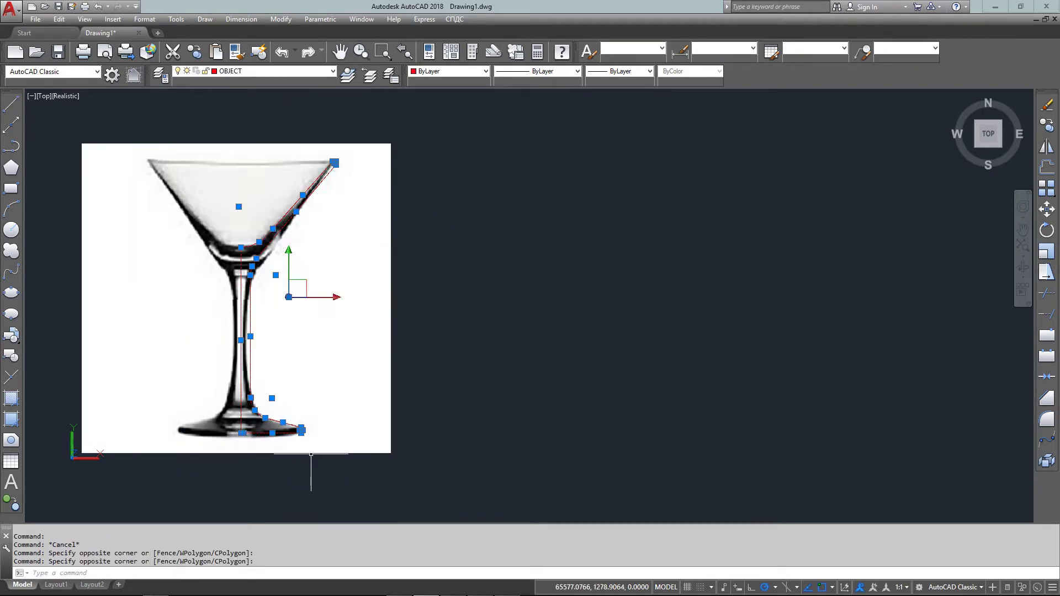
text(m)
key(Return)
click(295, 412)
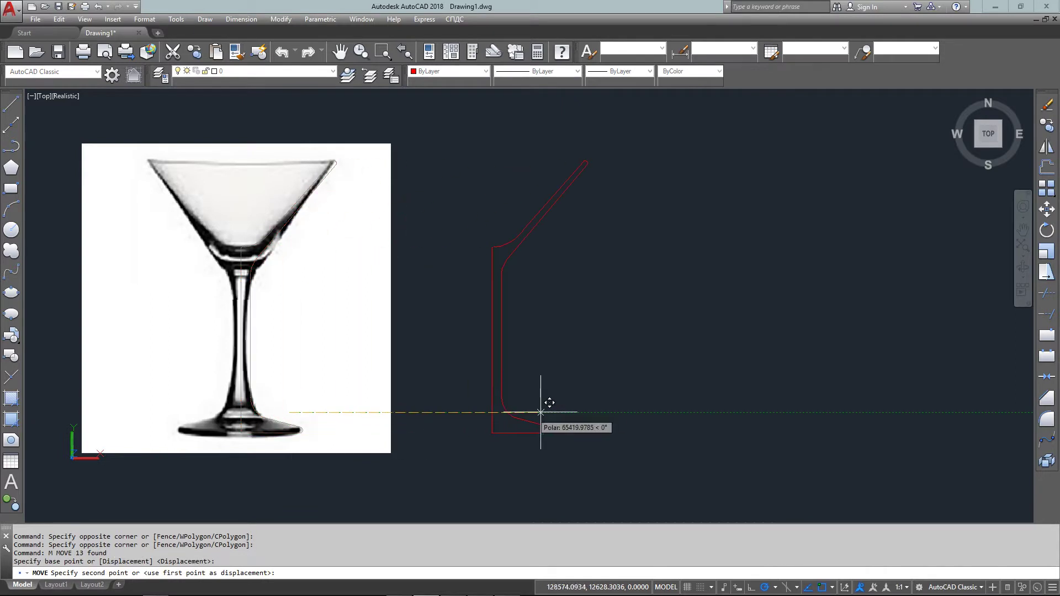
click(708, 412)
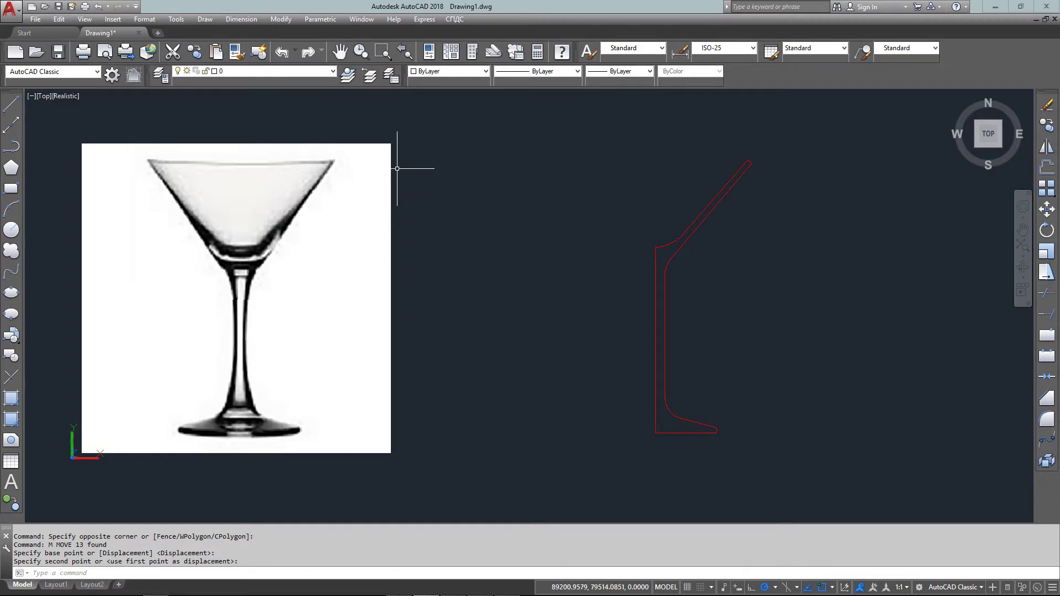
Step: Select the glass reference image and erase it
click(393, 135)
click(325, 185)
text(E)
key(Return)
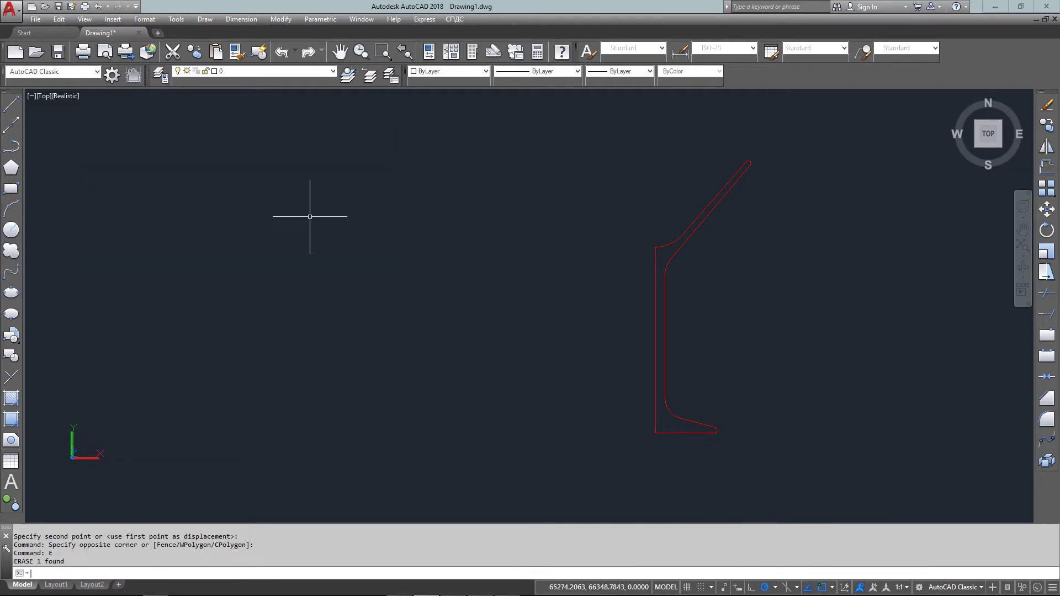
Step: Zoom in on the red profile and select its diagonal line, small arc, connecting segment and left vertical line
mouse_move(538, 331)
middle_down()
mouse_move(235, 335)
mouse_move(336, 286)
middle_up()
text(z)
key(Return)
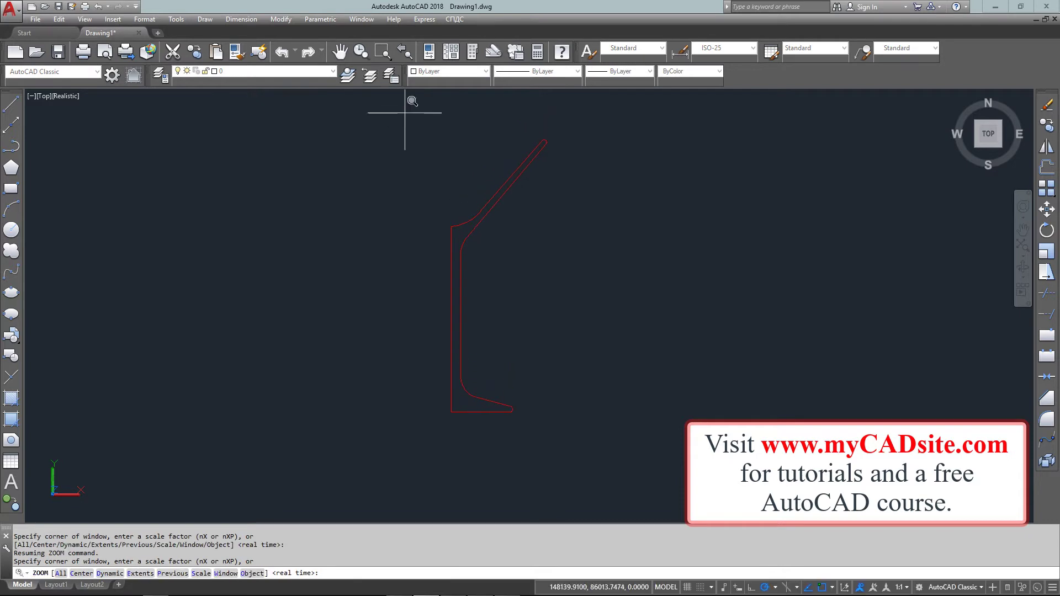
click(402, 99)
click(627, 495)
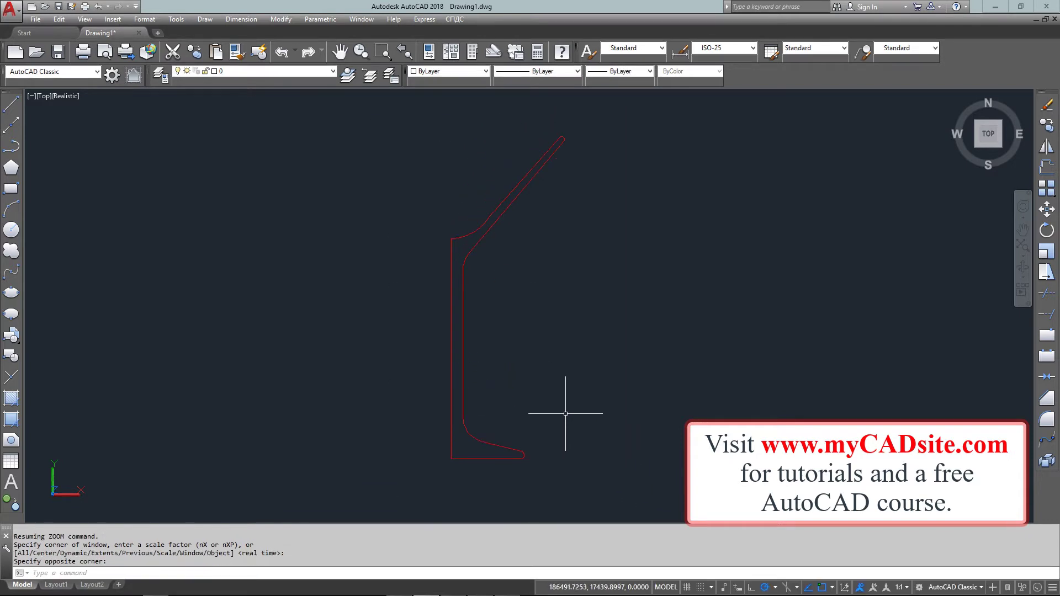
click(472, 249)
click(465, 251)
click(470, 235)
click(450, 246)
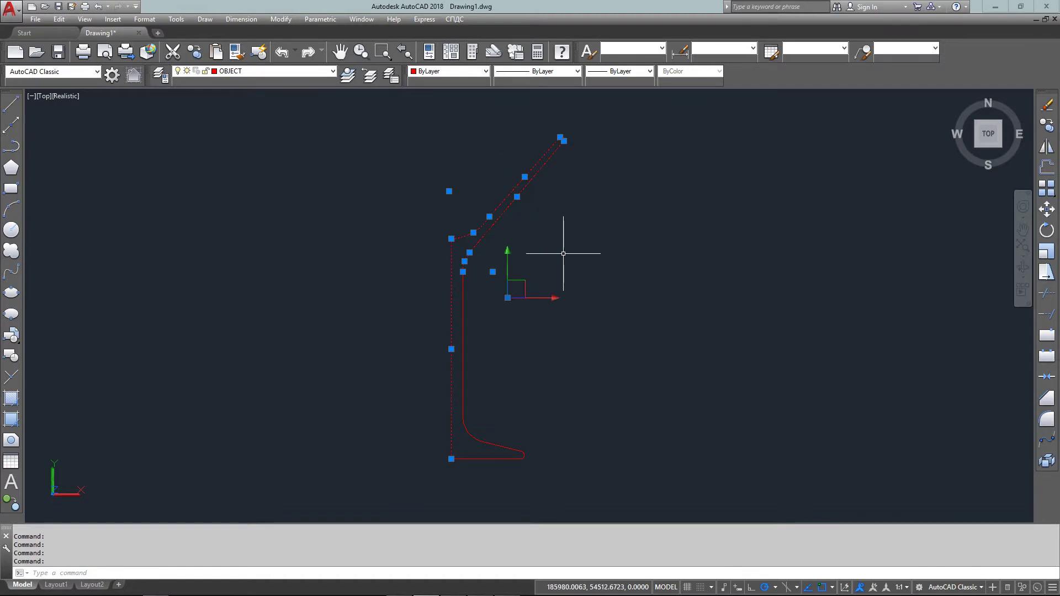
Step: Use PEDIT to convert the left vertical line to a polyline and join the whole window-selected profile onto it
text(PE)
key(Return)
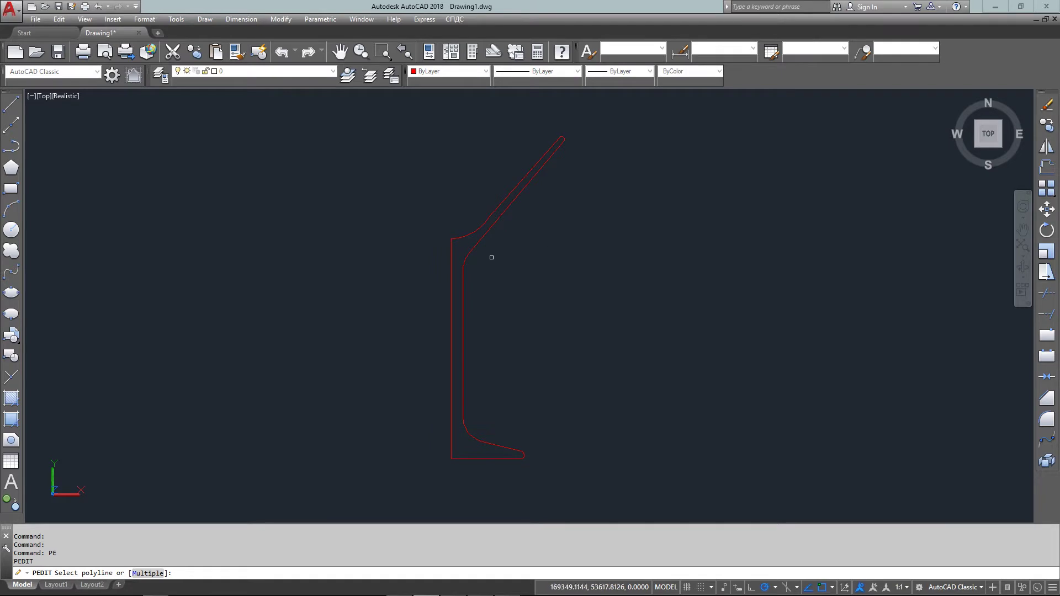
click(450, 252)
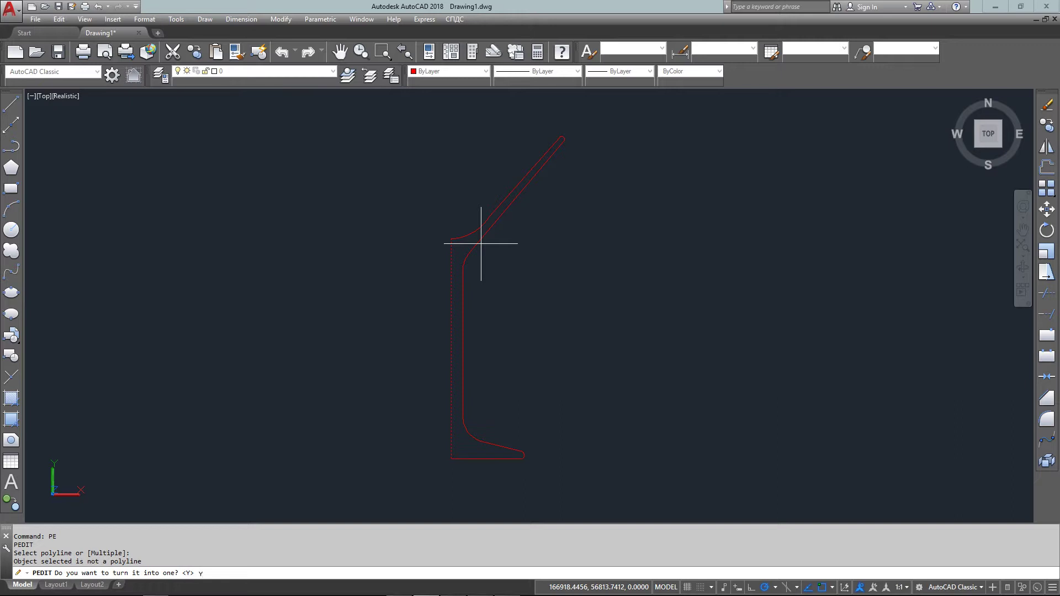
key(Return)
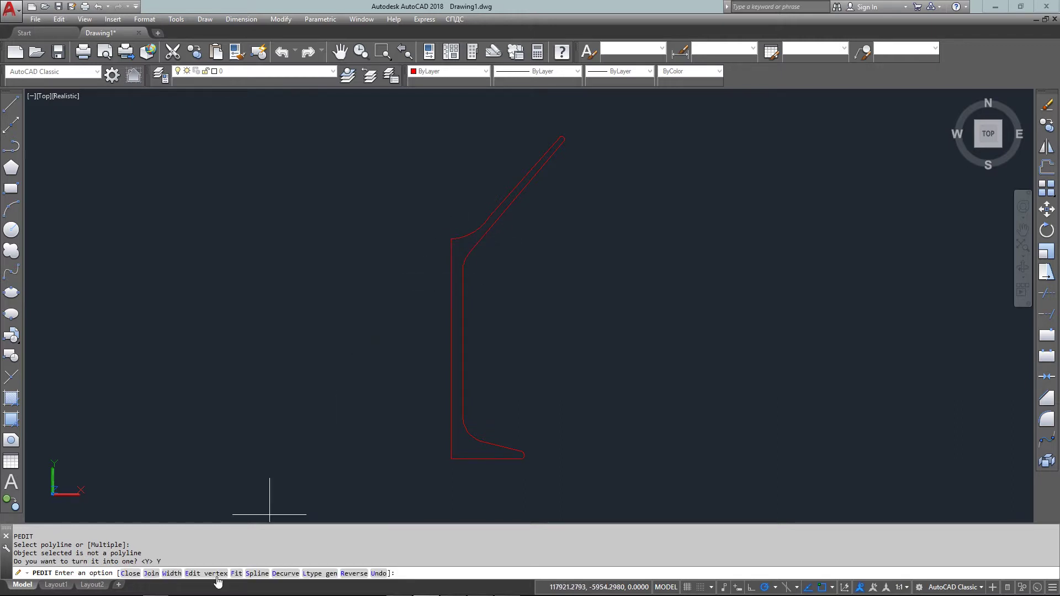
text(J)
key(Return)
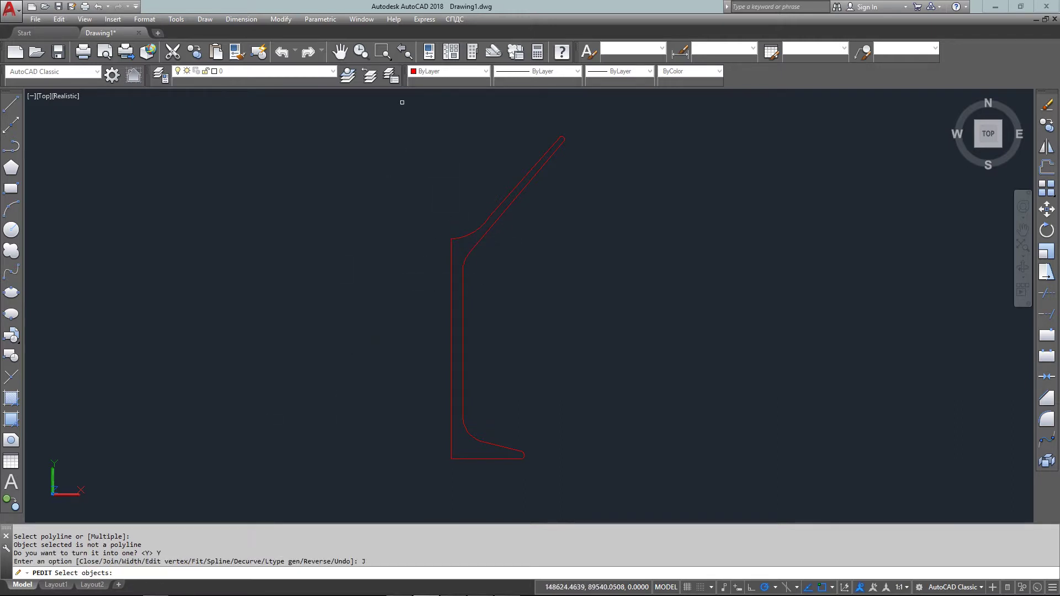
click(402, 102)
click(632, 492)
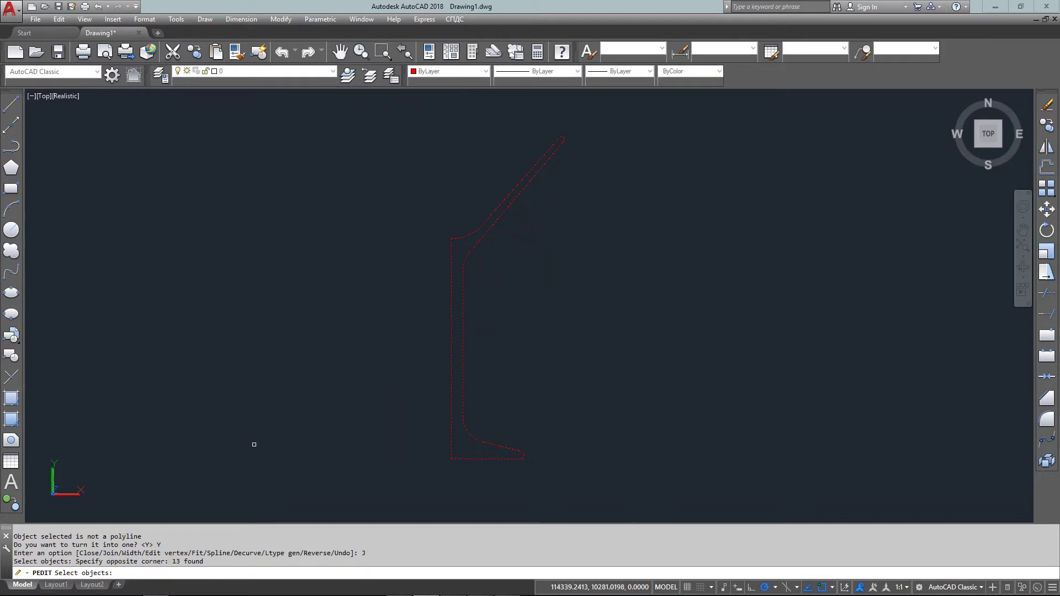
key(Return)
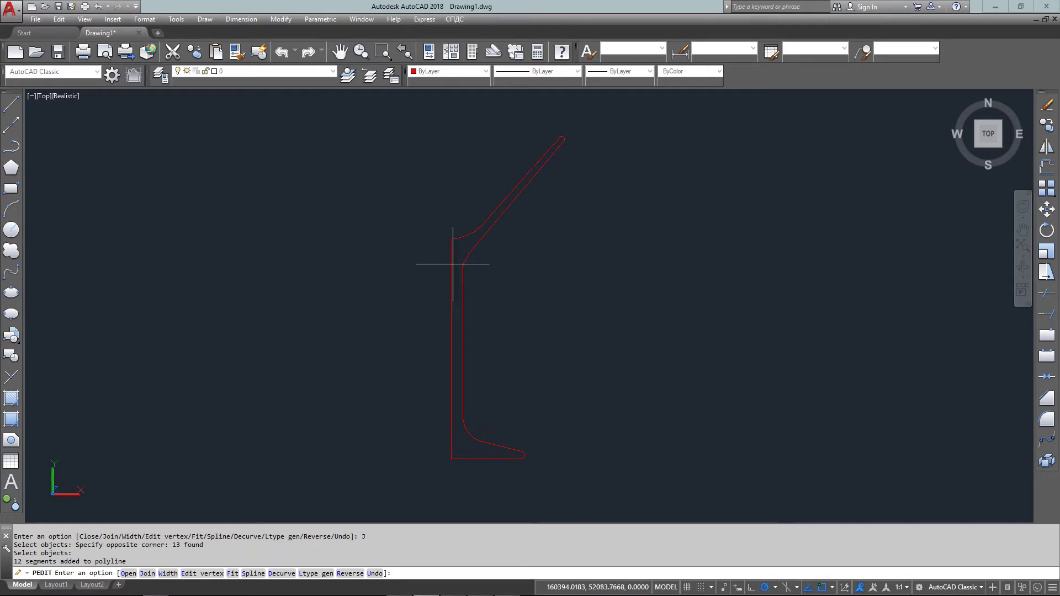
click(147, 573)
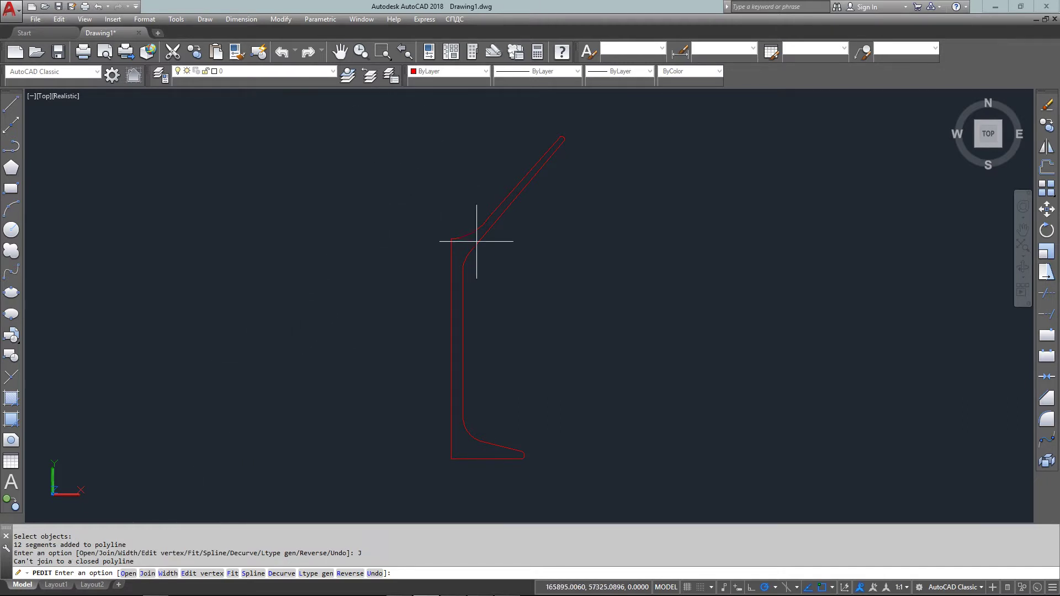
key(Return)
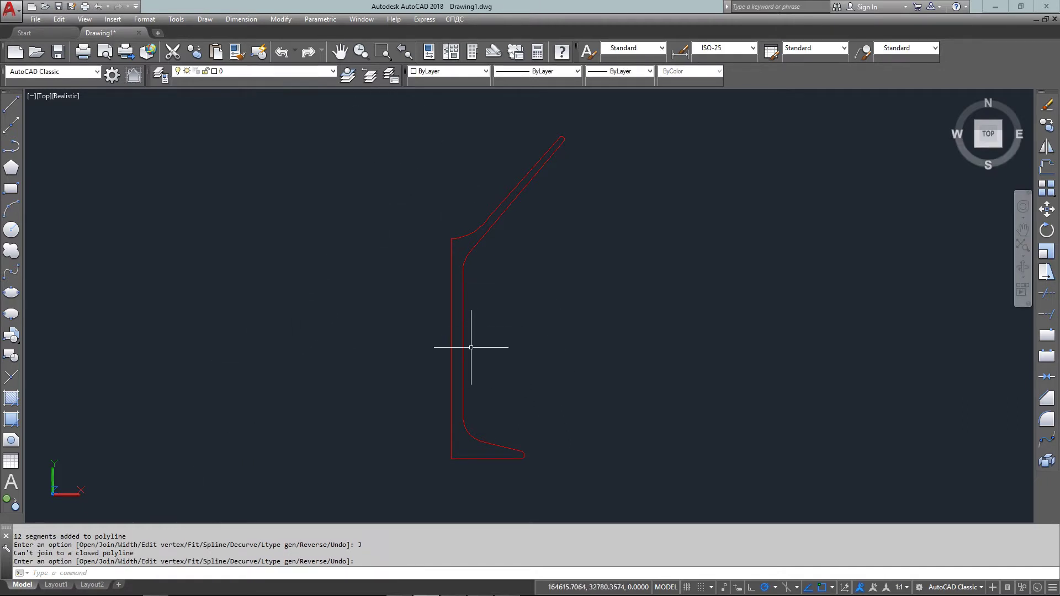
click(463, 356)
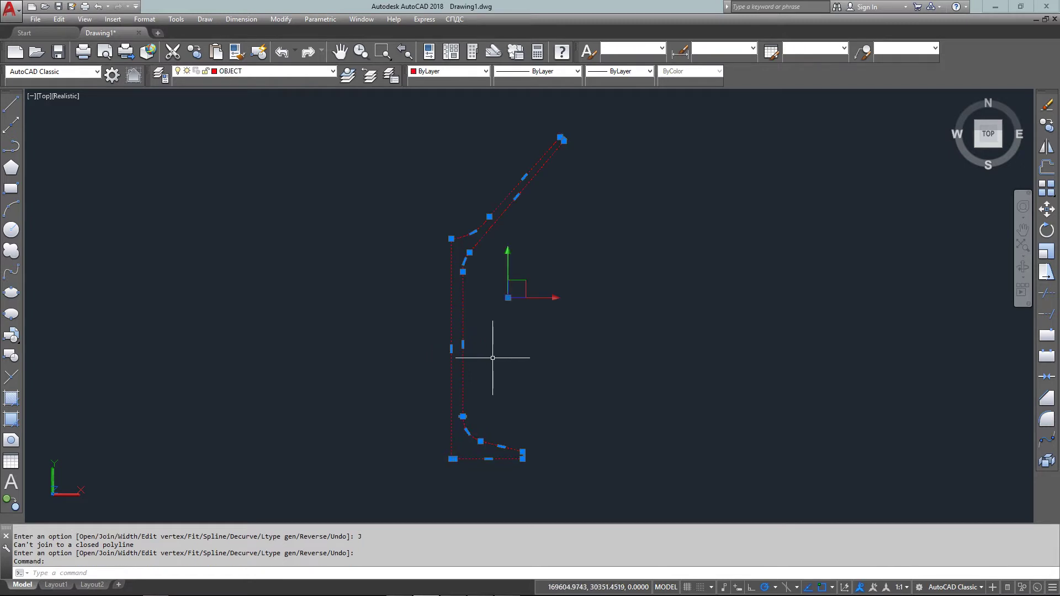
key(Escape)
text(REV)
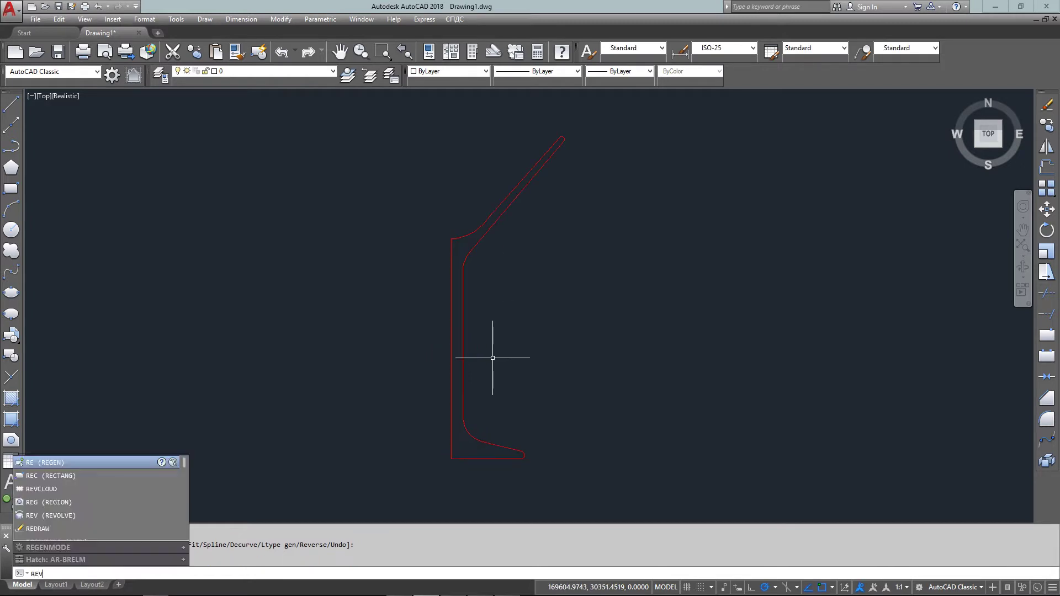
key(Return)
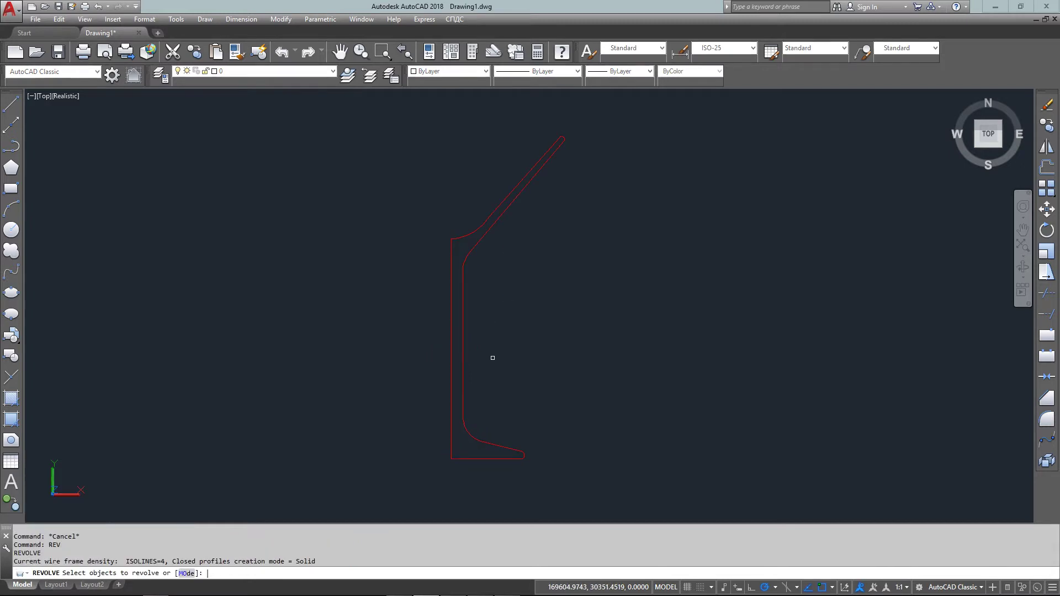
click(454, 239)
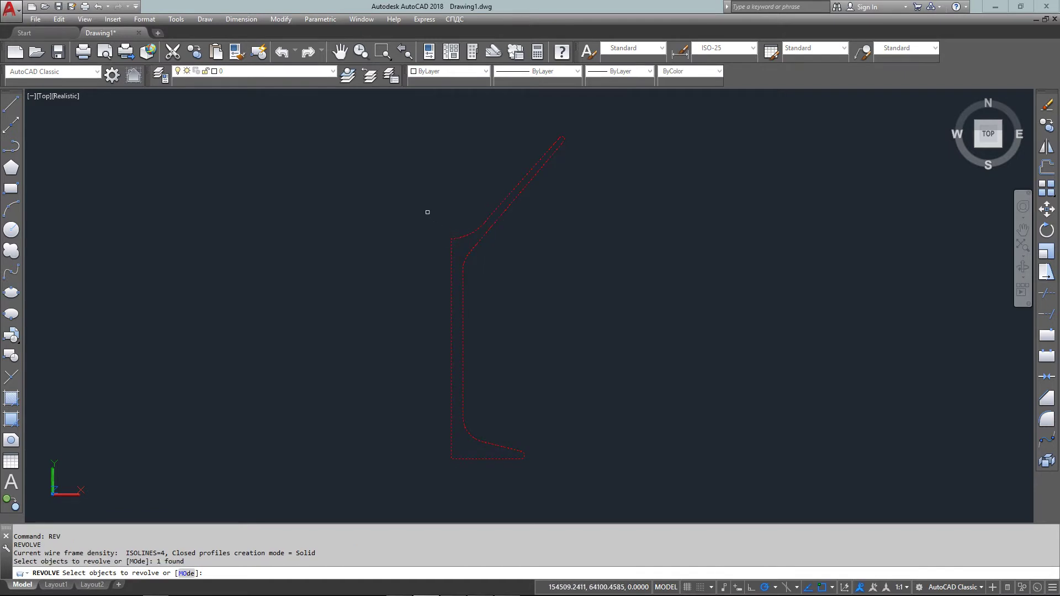
key(Return)
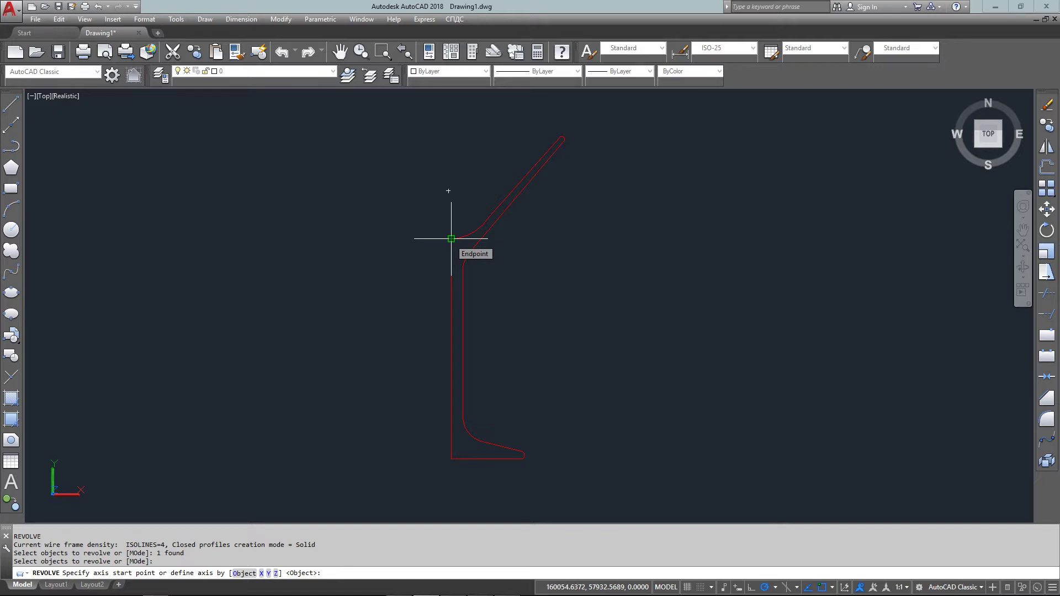
click(451, 239)
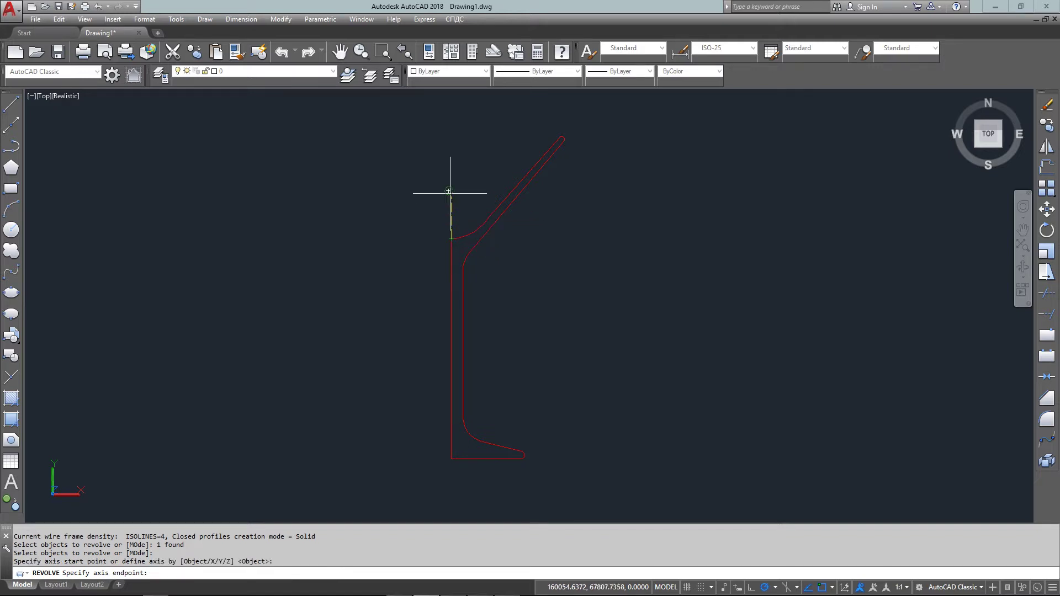
click(451, 149)
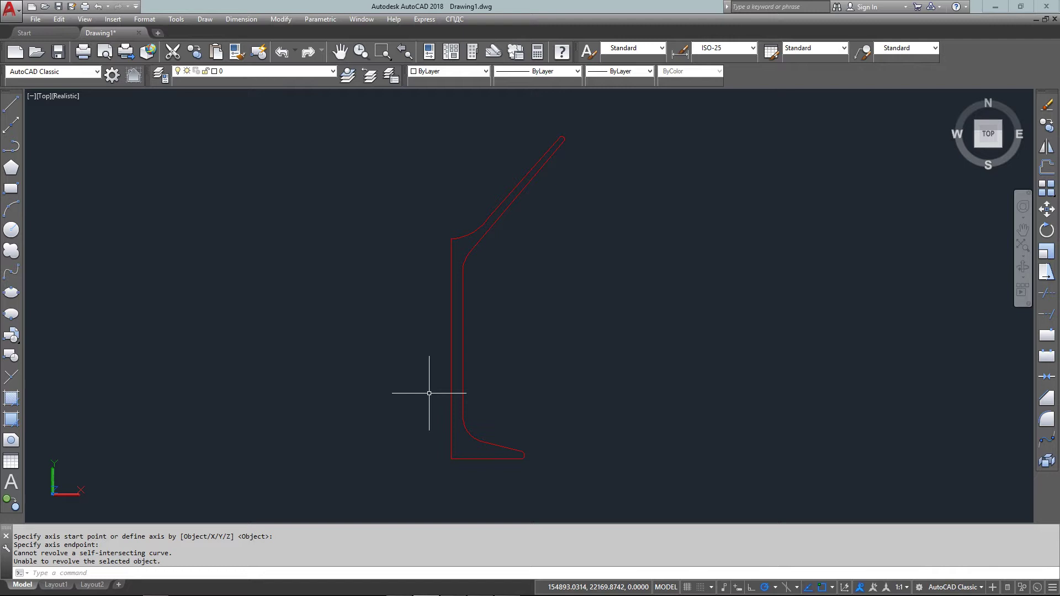
Step: Zoom into the profile's rounded corner and EXPLODE the outline into separate pieces
text(Z)
key(Return)
click(501, 431)
click(488, 428)
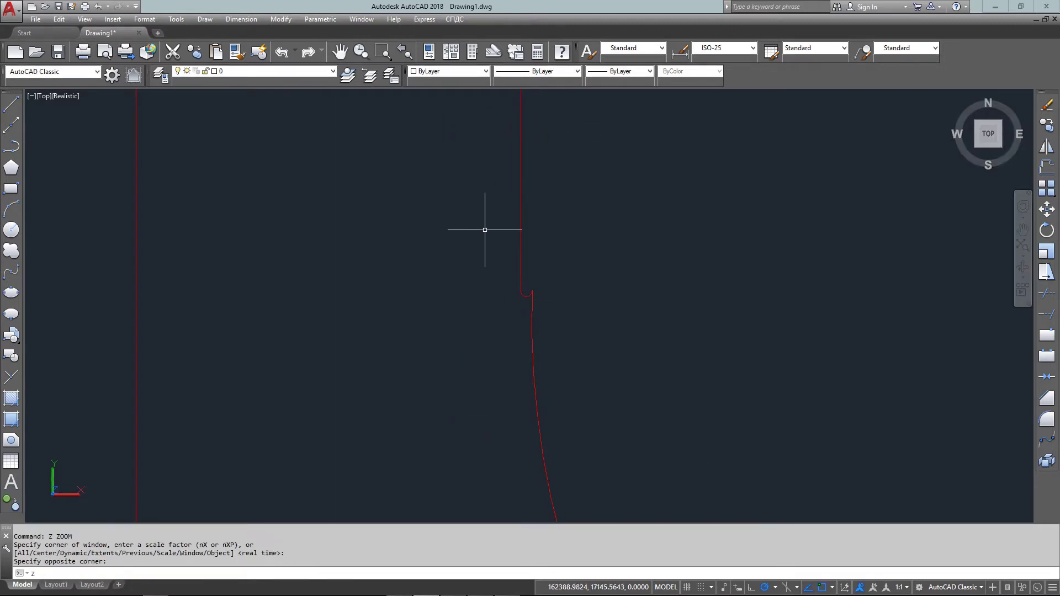
text(Z)
key(Return)
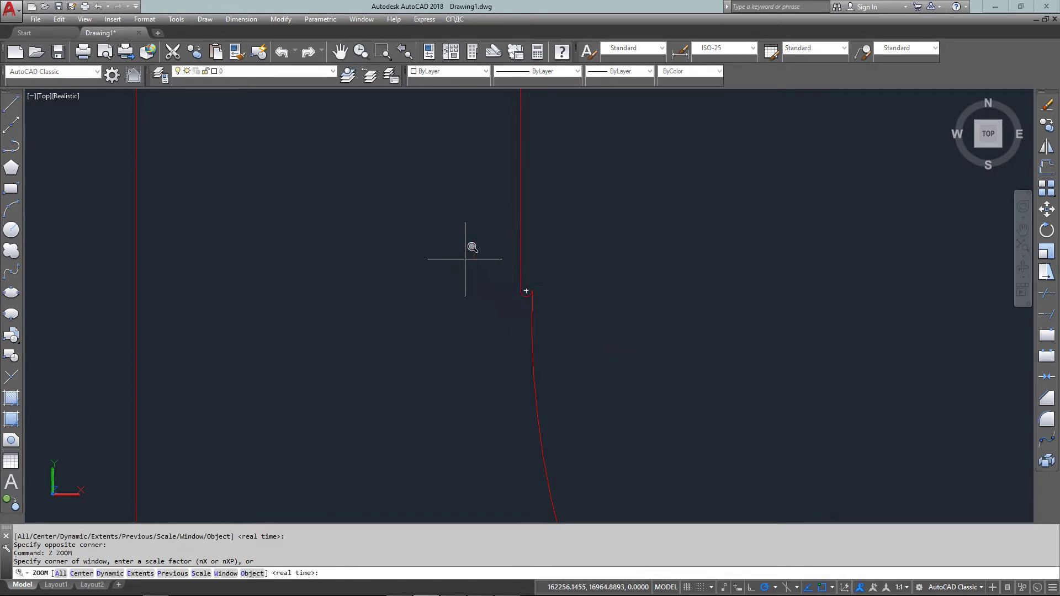
click(466, 260)
click(579, 311)
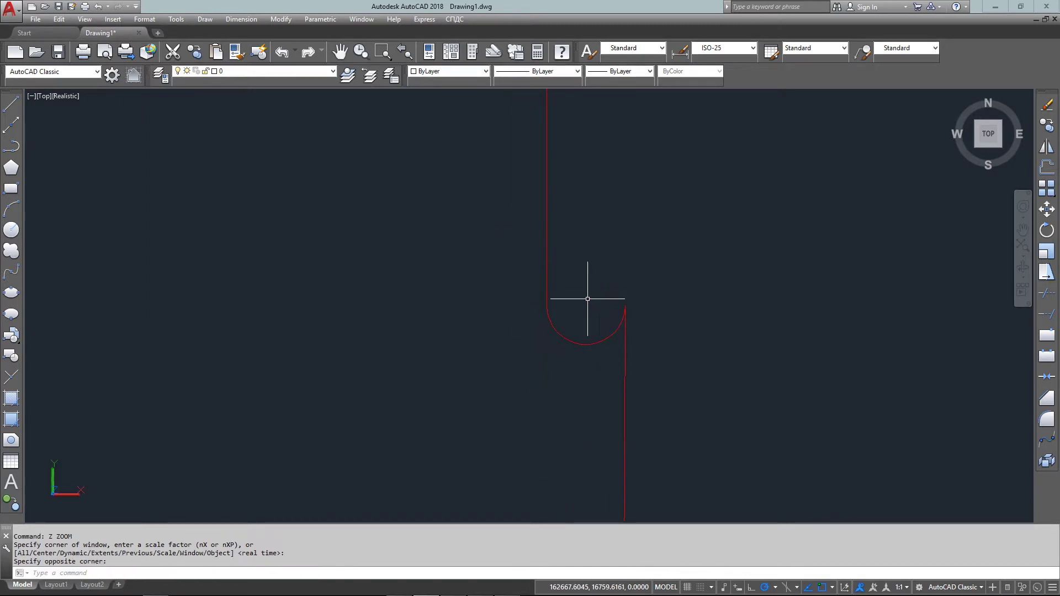
click(668, 303)
click(591, 383)
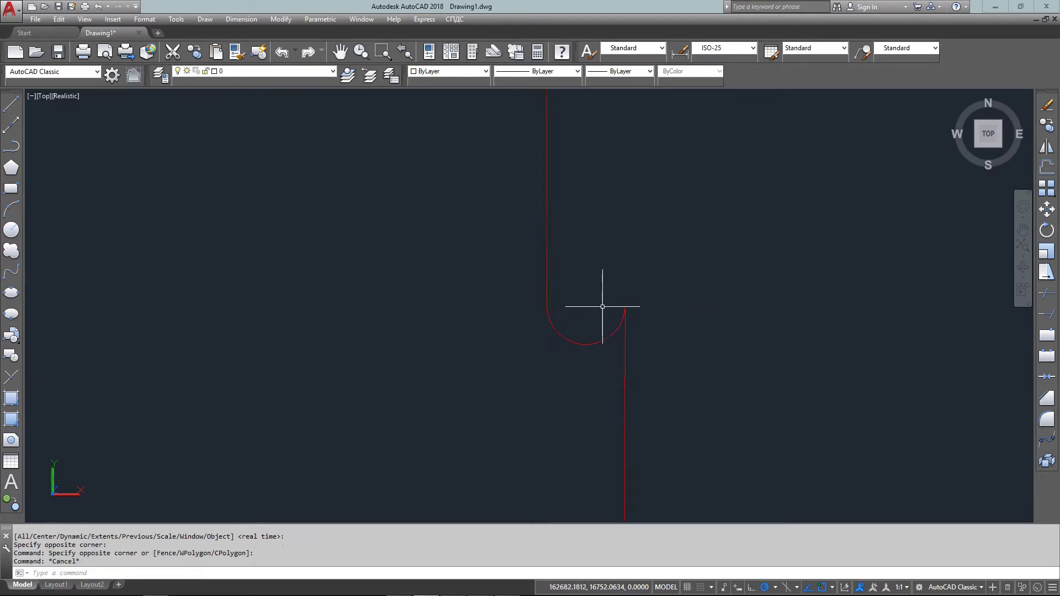
scroll(599, 308, down, 3)
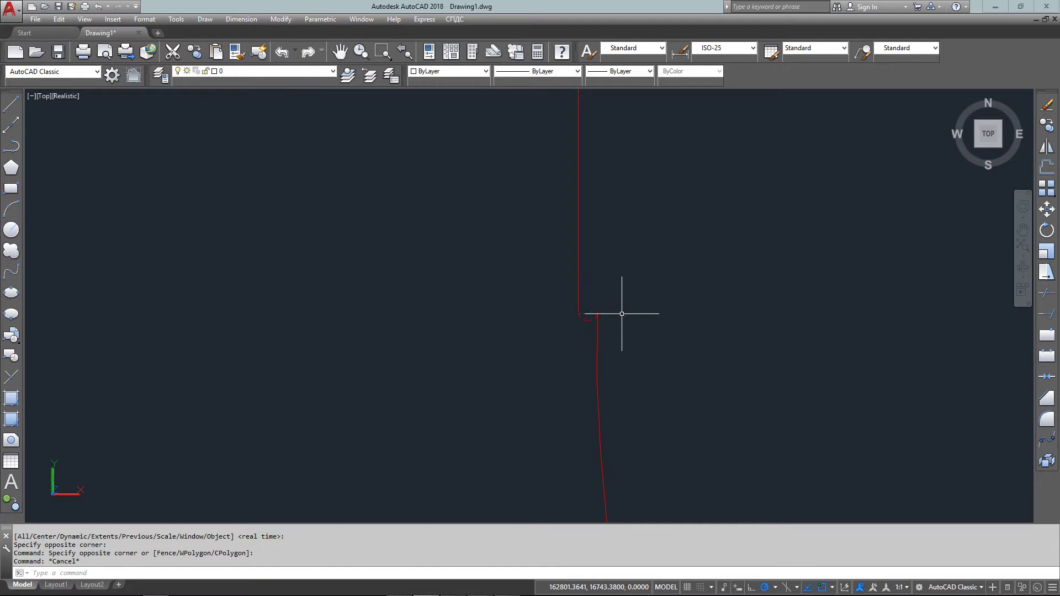
click(602, 354)
click(572, 360)
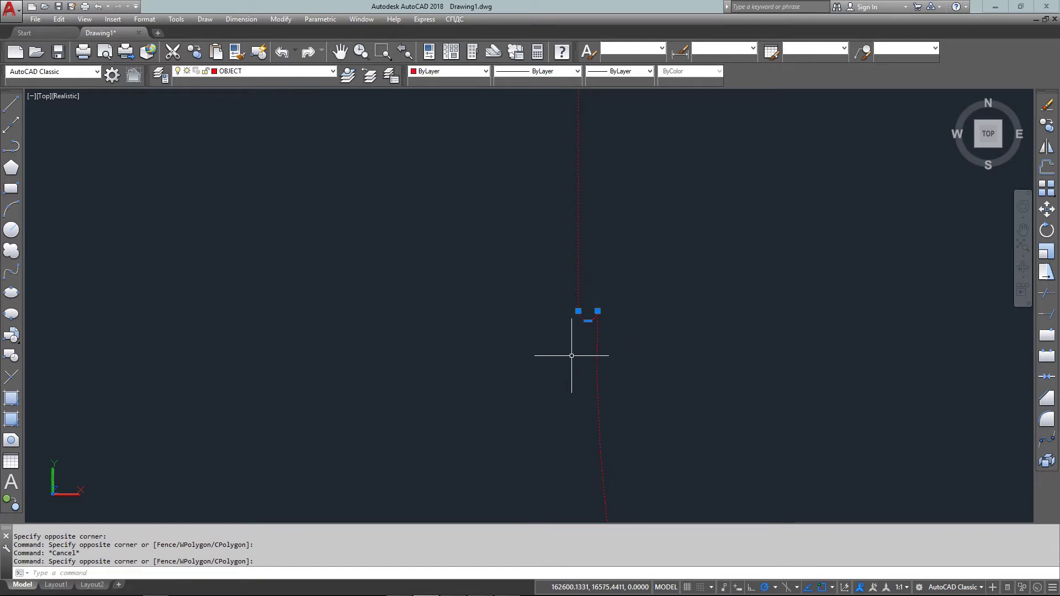
text(EXPLODE)
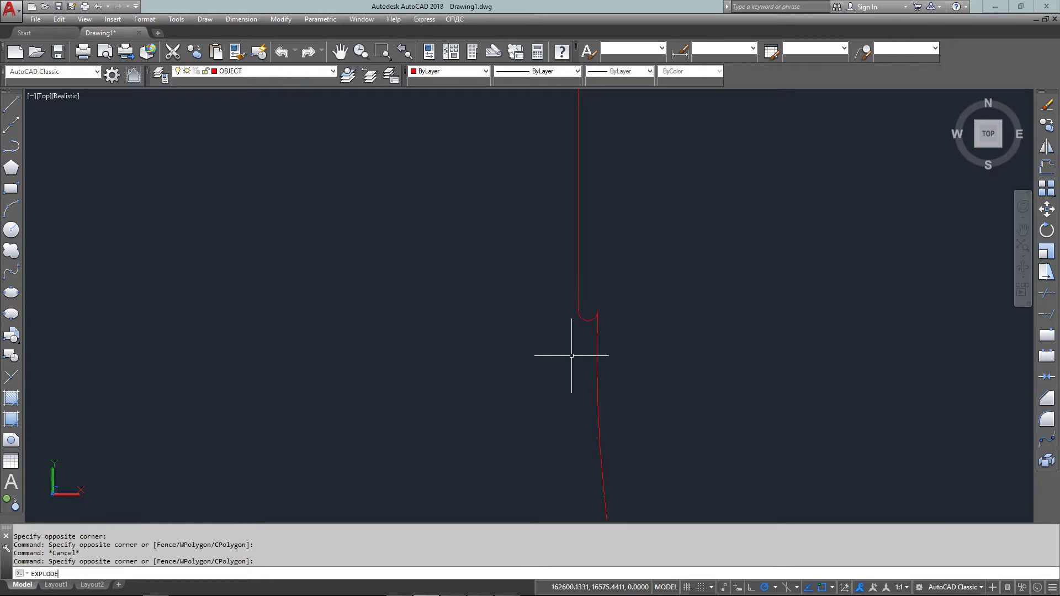
key(Return)
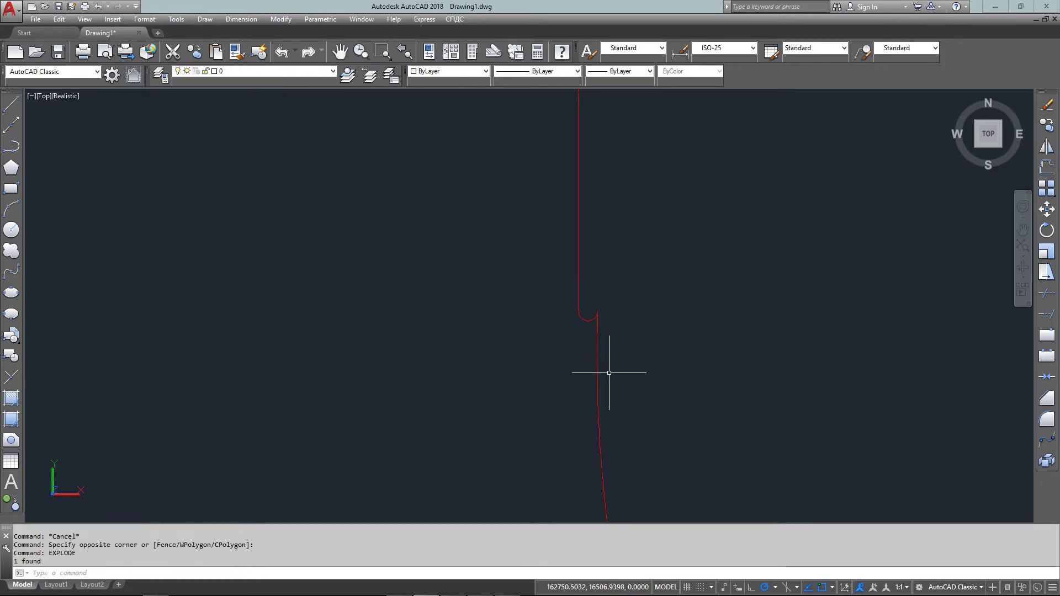
Step: Select the small hook arc at the corner and erase it
click(590, 320)
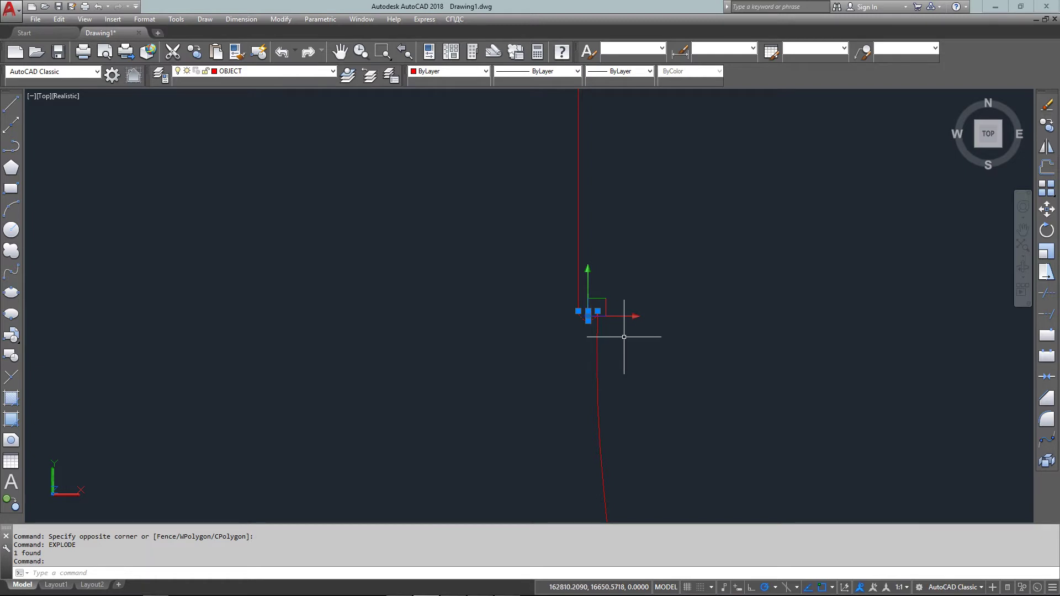
key(Escape)
click(598, 355)
click(596, 171)
click(552, 199)
click(521, 225)
key(Escape)
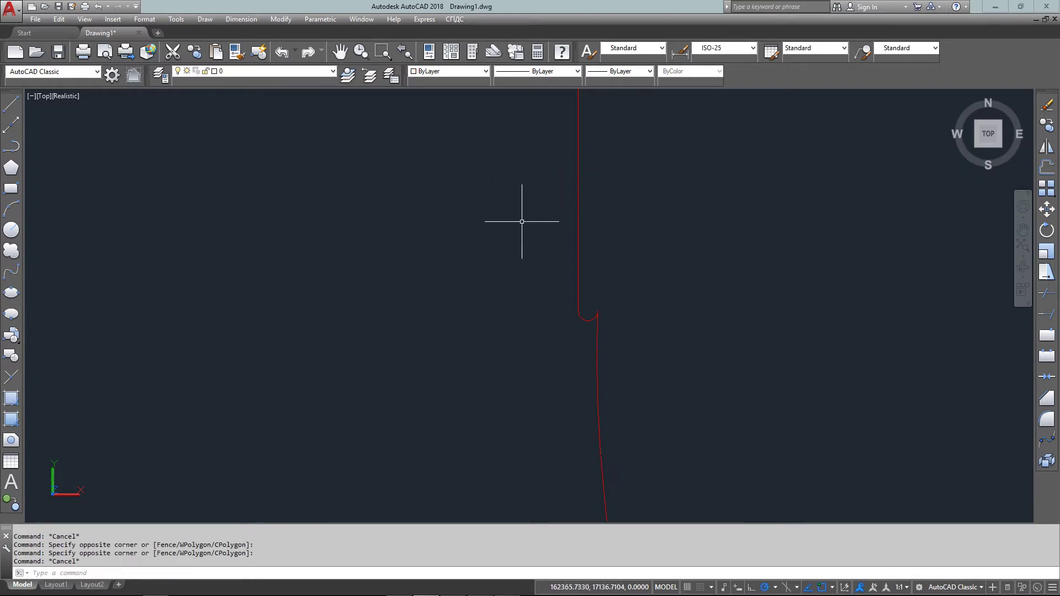
click(588, 319)
click(571, 340)
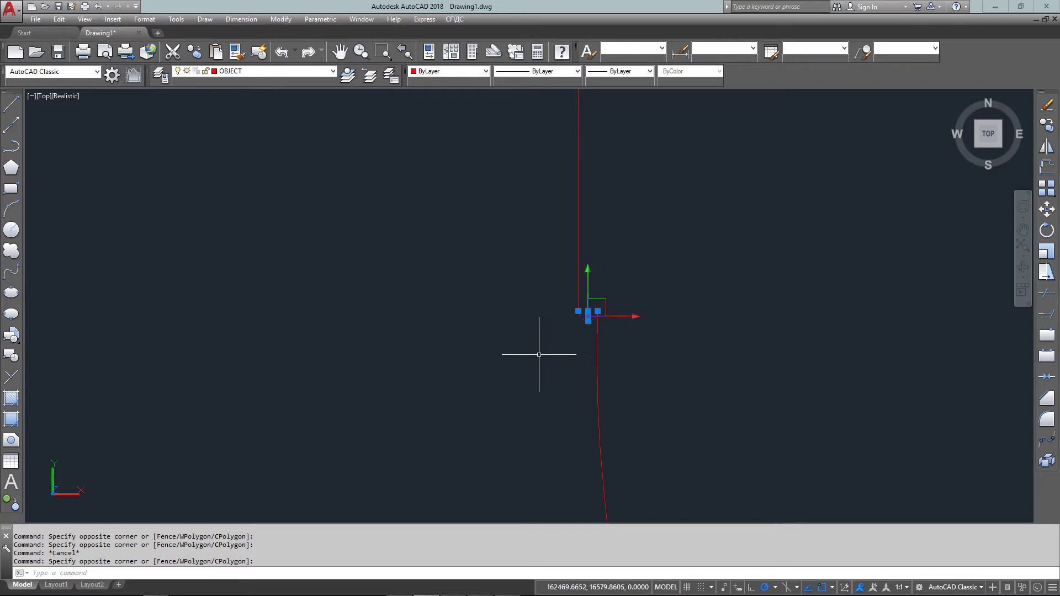
key(Escape)
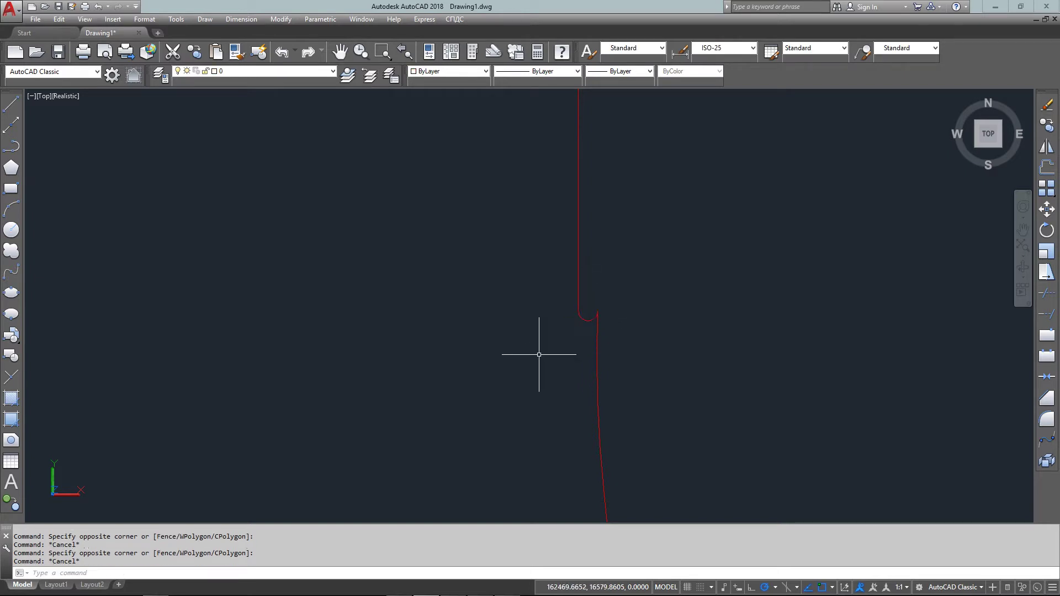
click(535, 266)
click(691, 421)
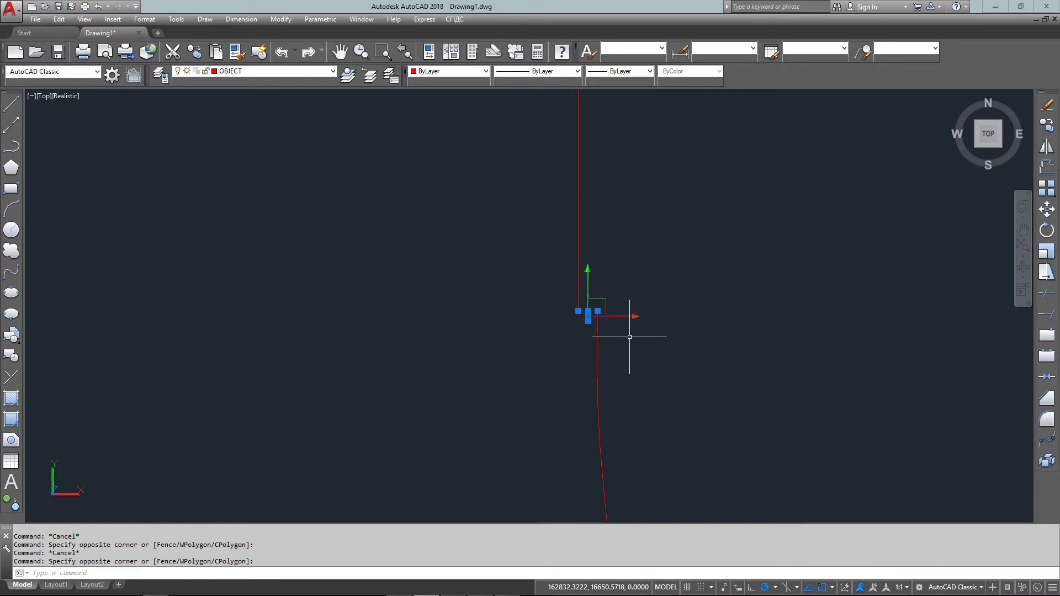
text(E)
key(Return)
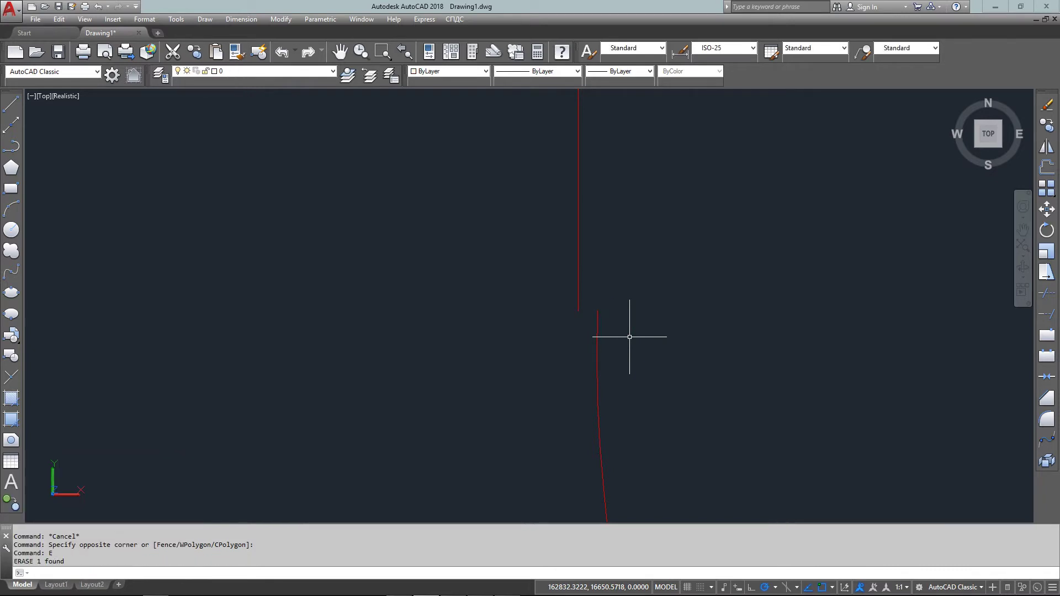
Step: Grip-stretch the curve's loose endpoint onto the vertical line to close the corner
click(629, 337)
click(588, 373)
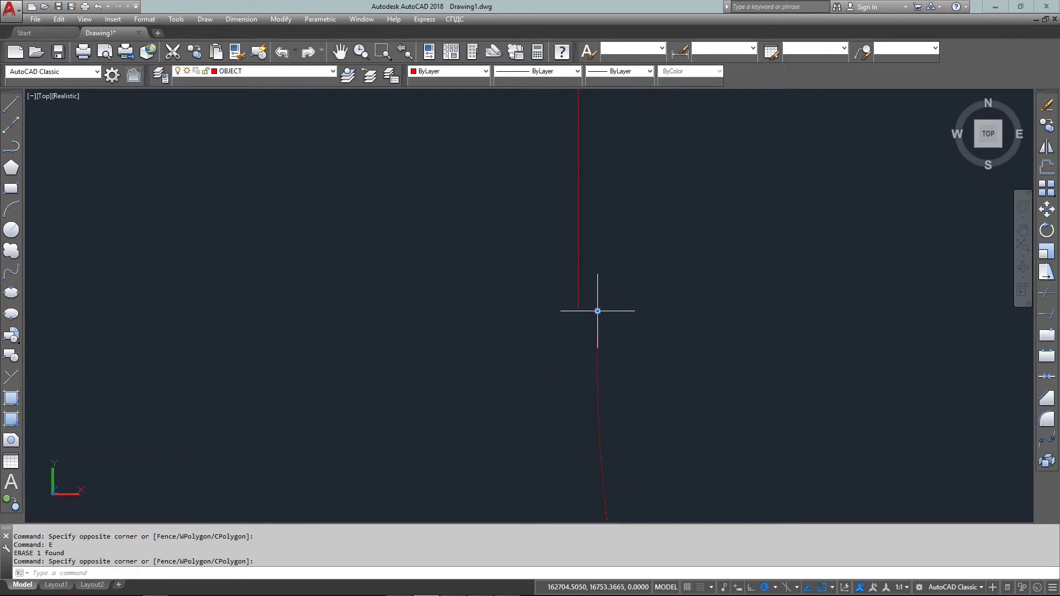
click(597, 311)
click(578, 311)
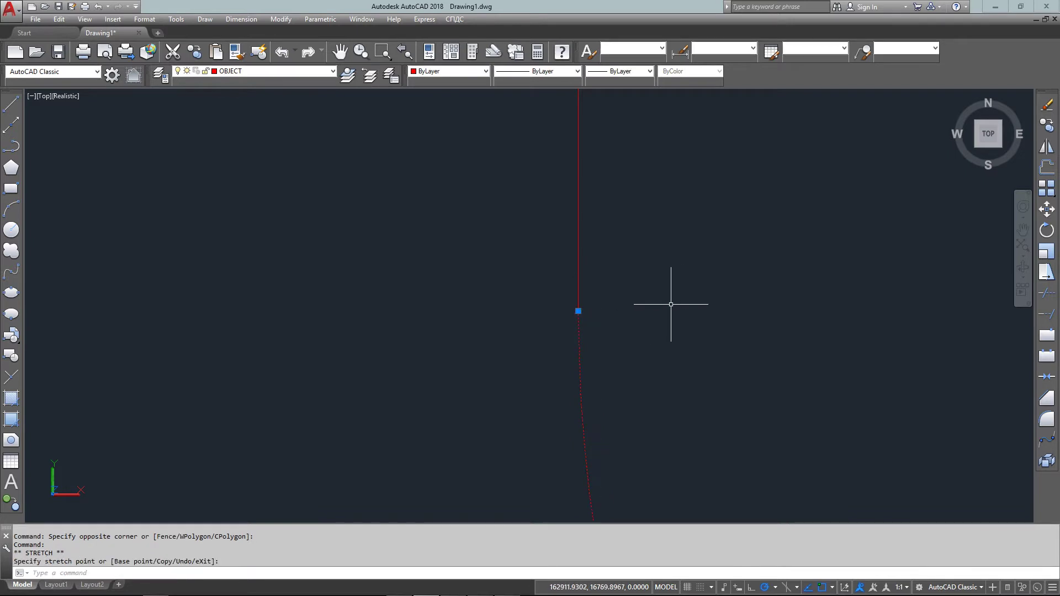
key(Escape)
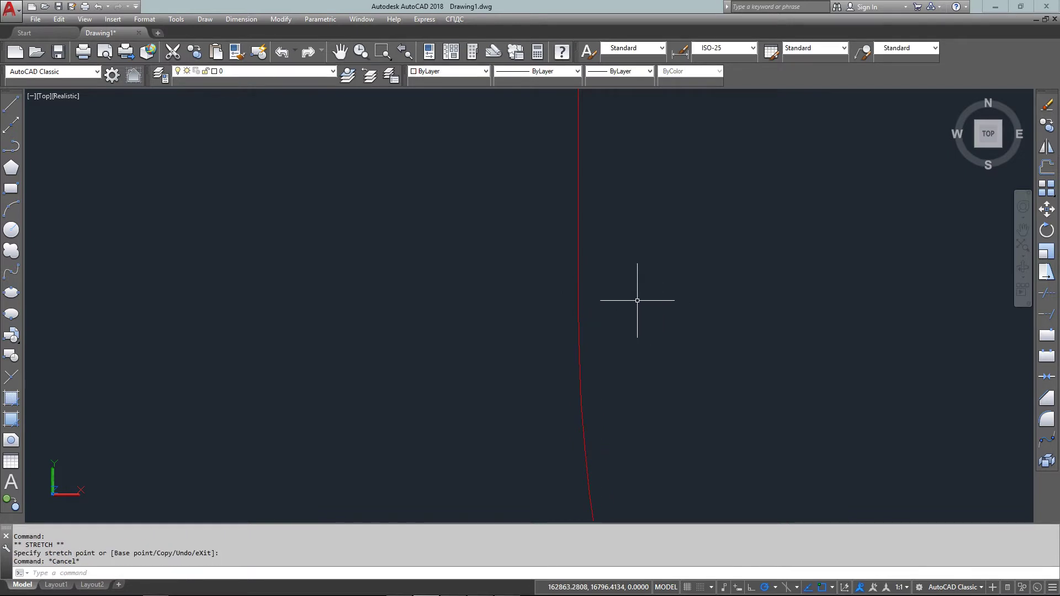
text(Z)
key(Return)
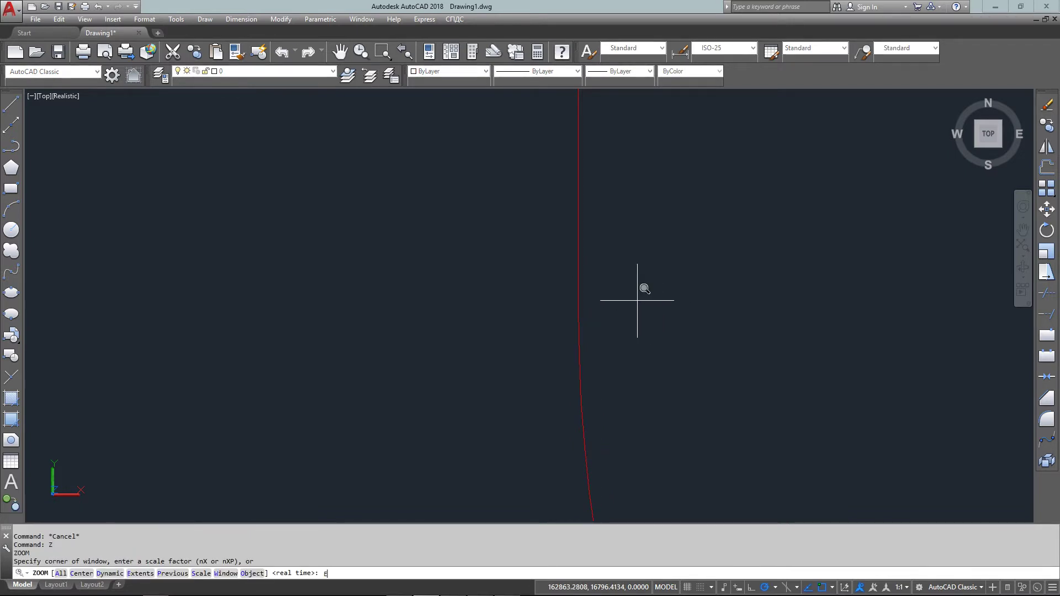
Step: Zoom to extents, then PEDIT Join all 12 window-selected outline pieces into one polyline
scroll(645, 289, down, 2)
text(E)
key(Return)
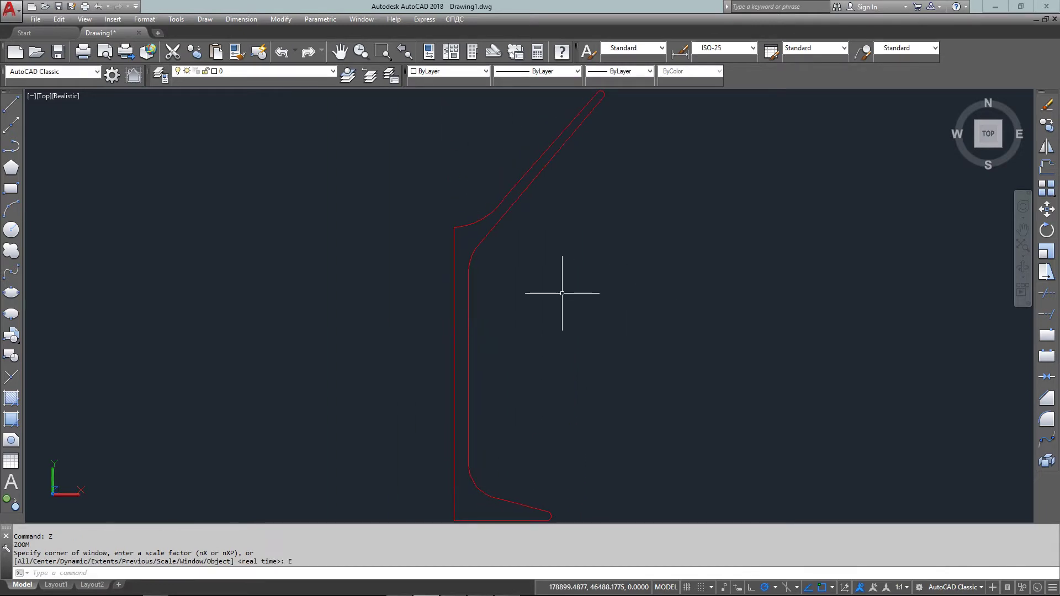
scroll(562, 293, down, 2)
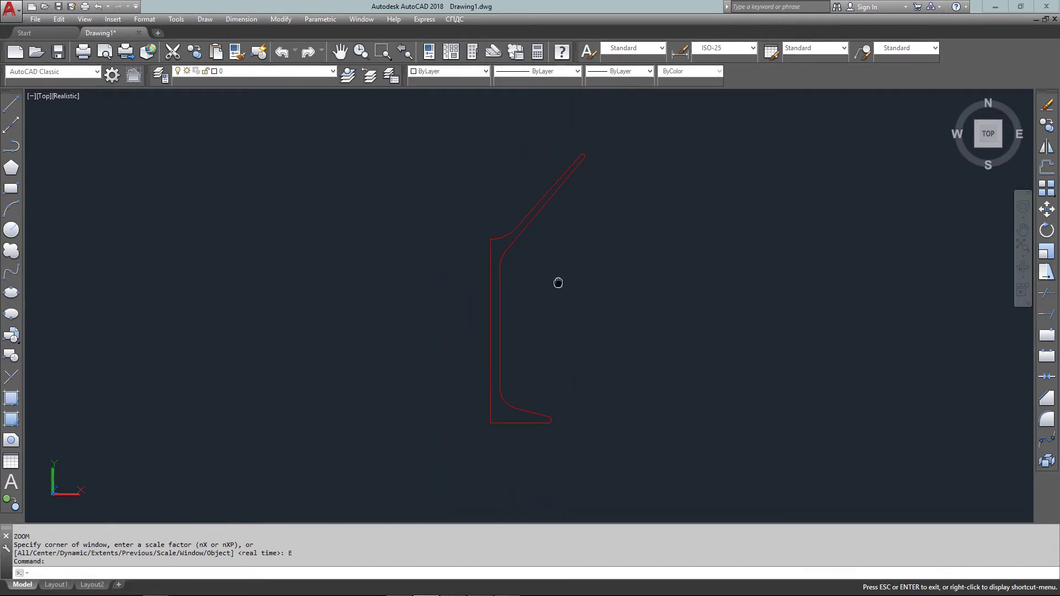
text(PE)
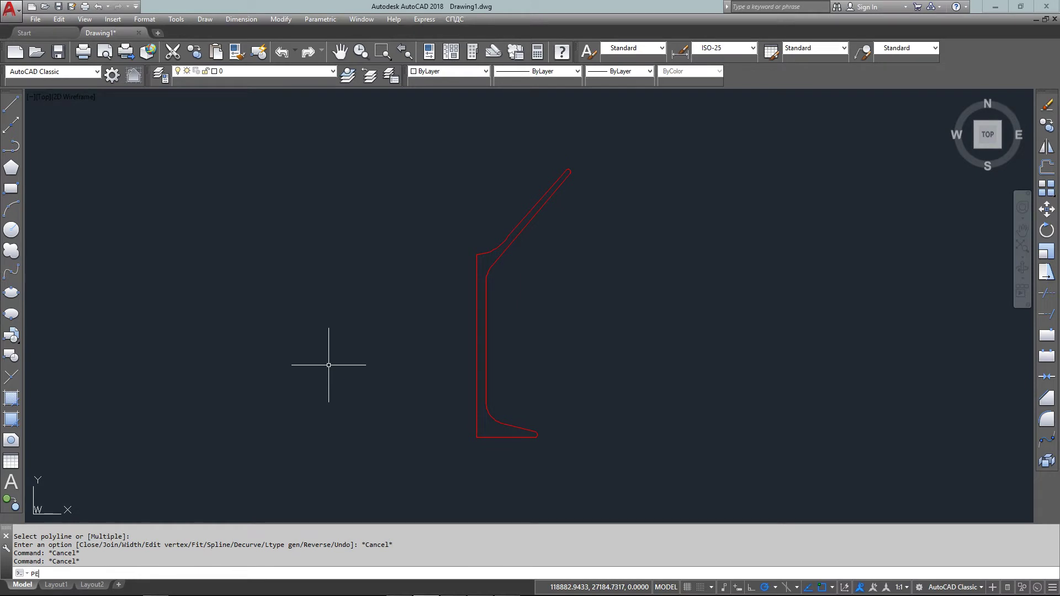
key(Return)
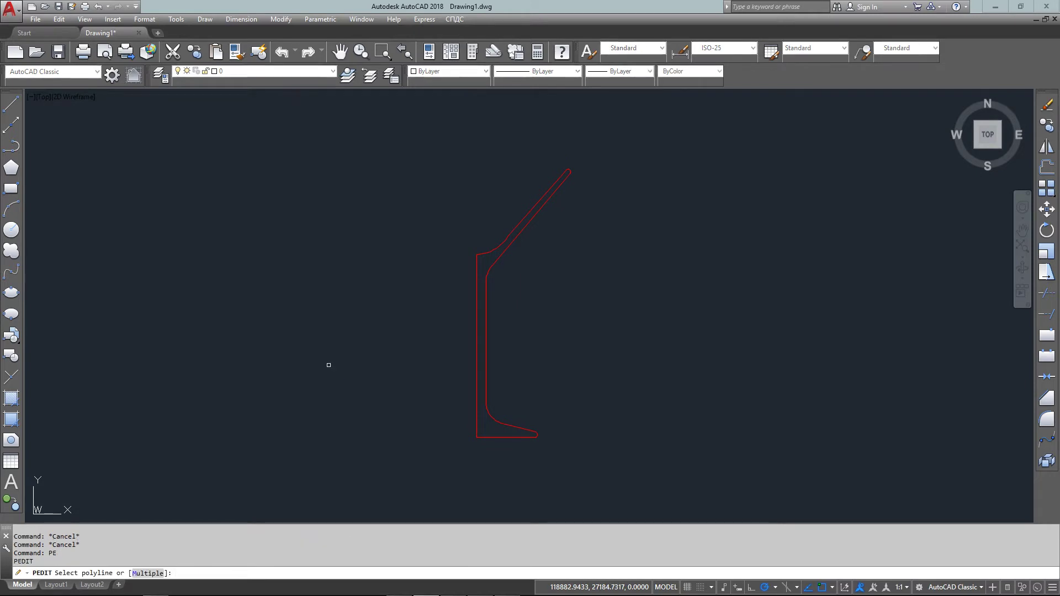
click(478, 295)
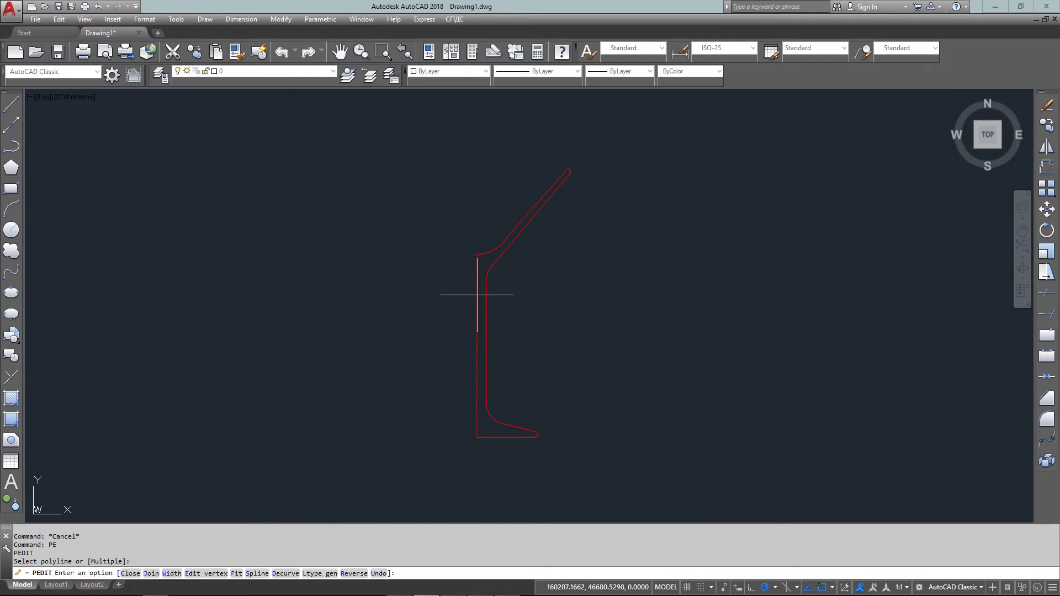
click(151, 574)
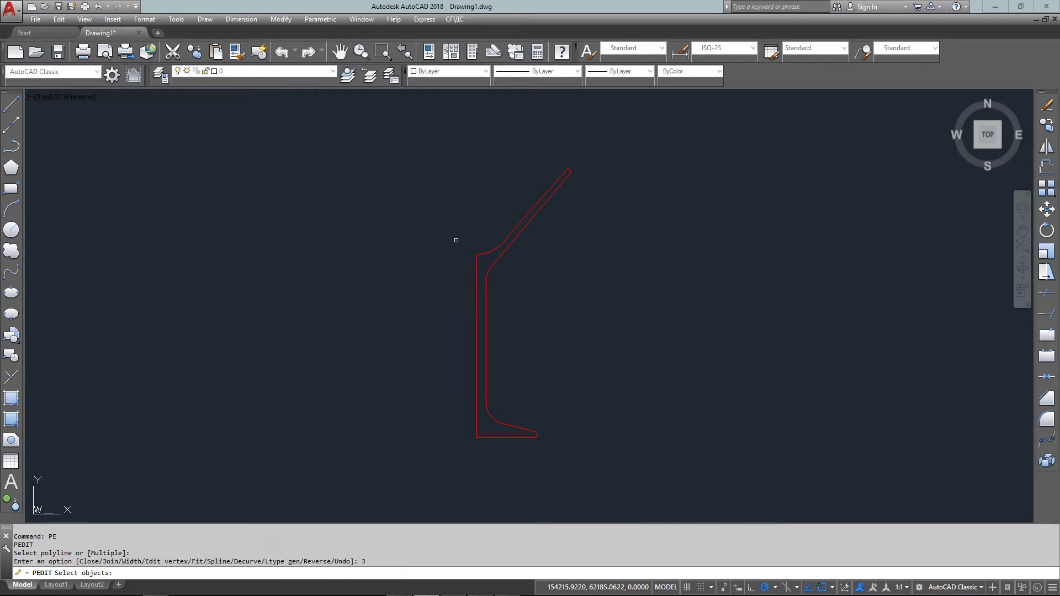
click(438, 120)
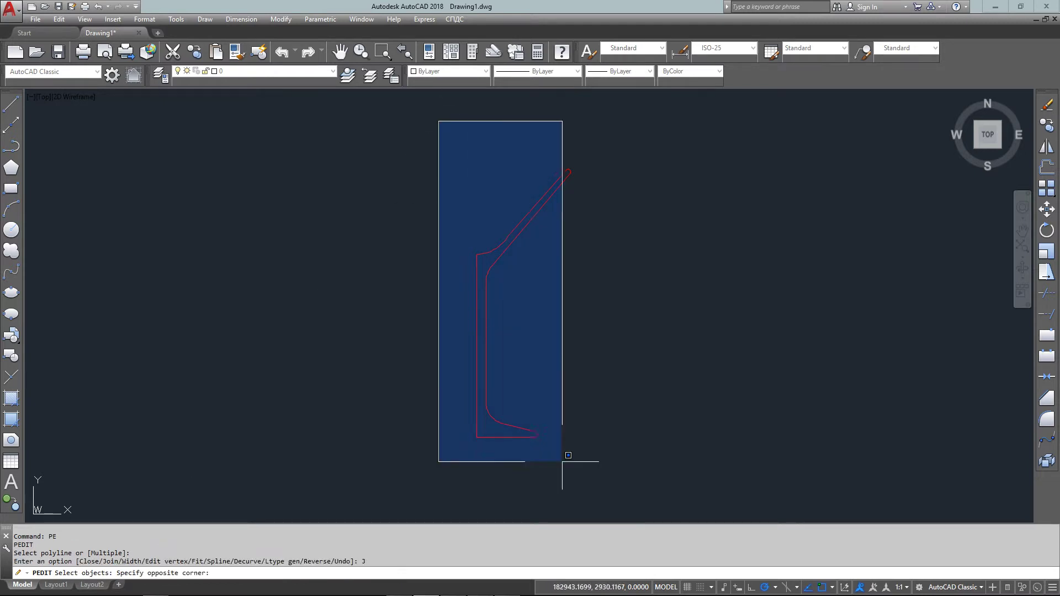
click(602, 466)
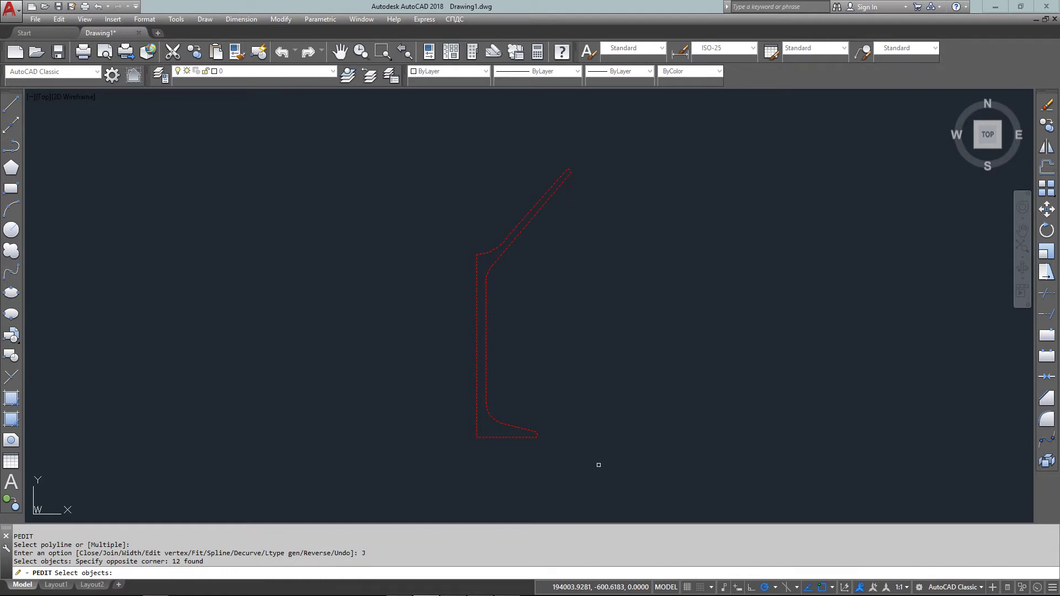
key(Return)
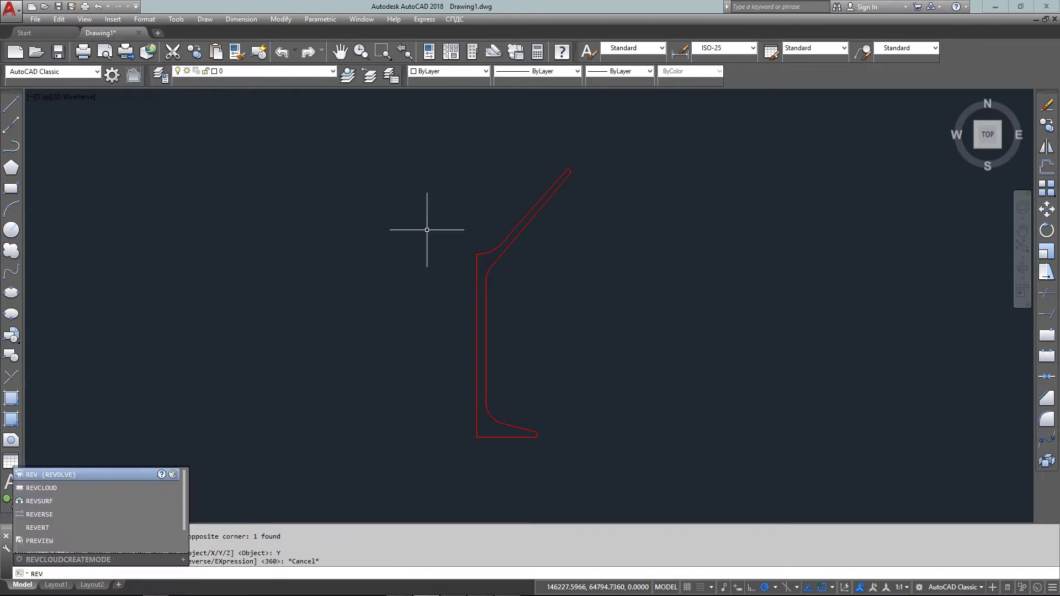
Step: Revolve the profile 360° about an axis from its top-left corner straight upward
key(Return)
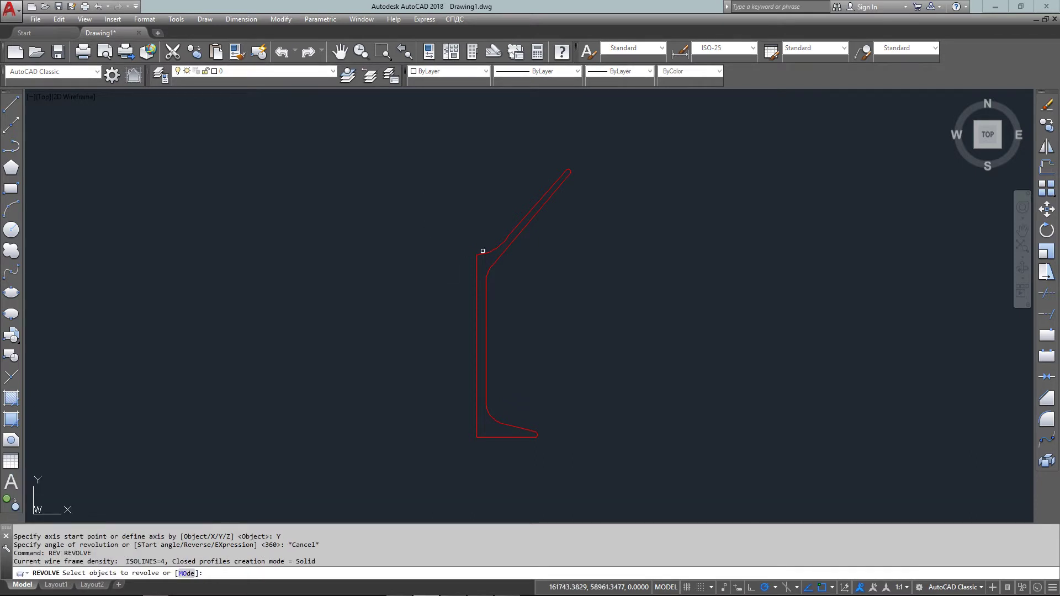
click(479, 253)
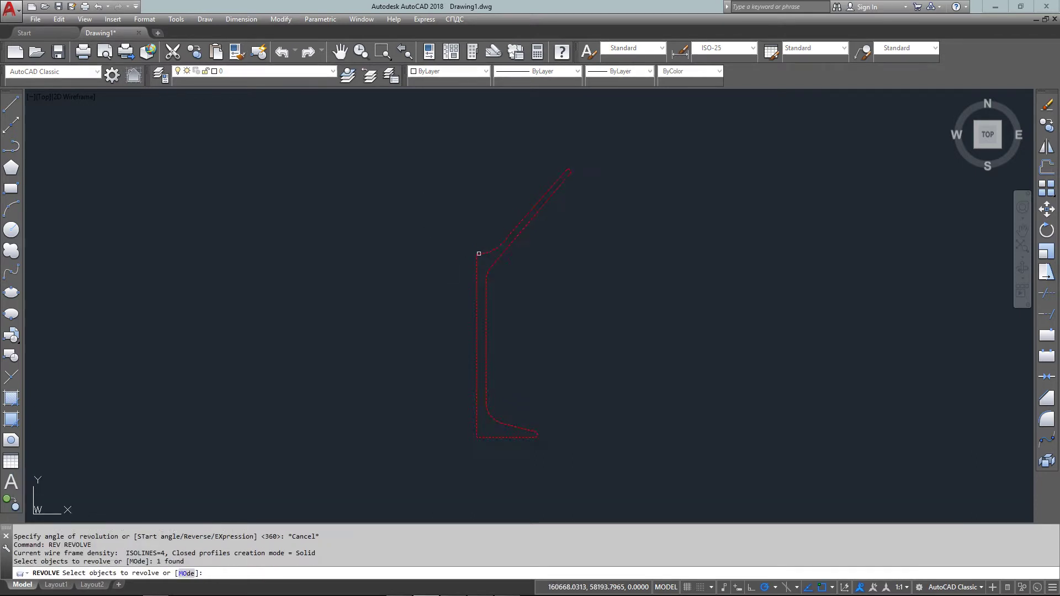
key(Return)
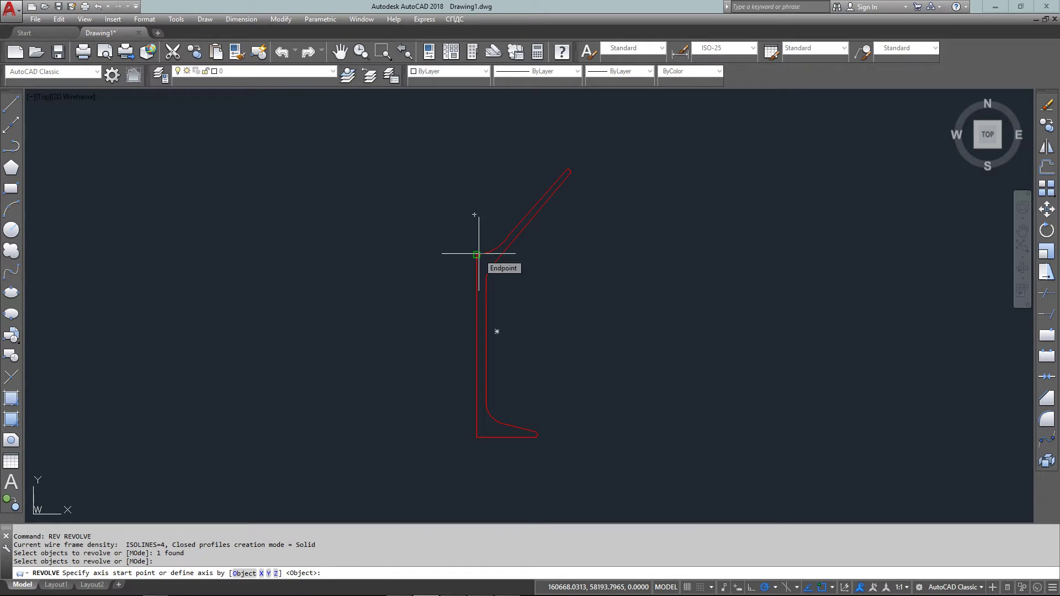
click(477, 254)
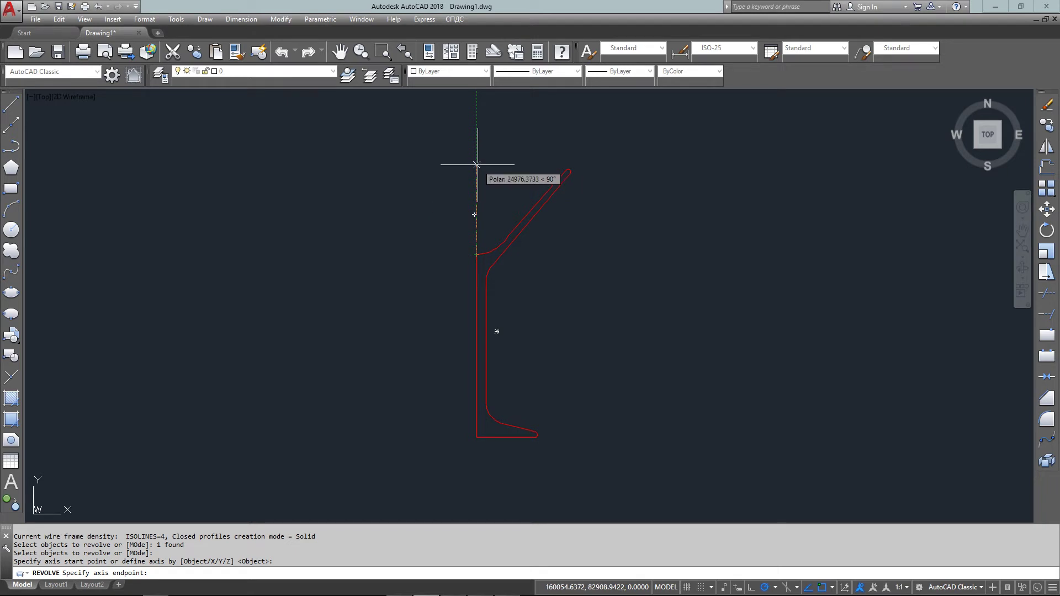
click(477, 164)
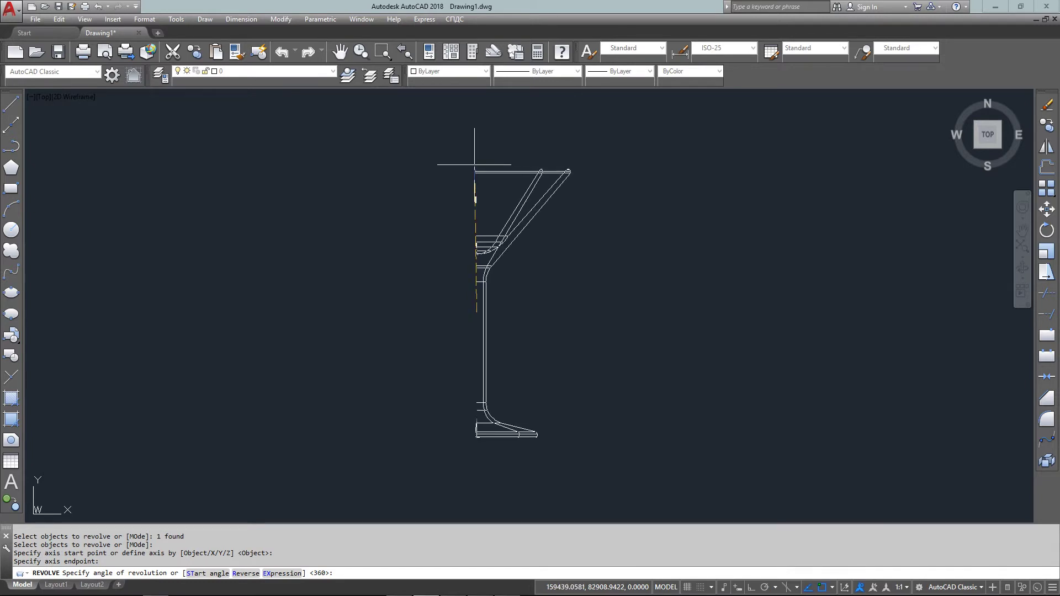
key(Return)
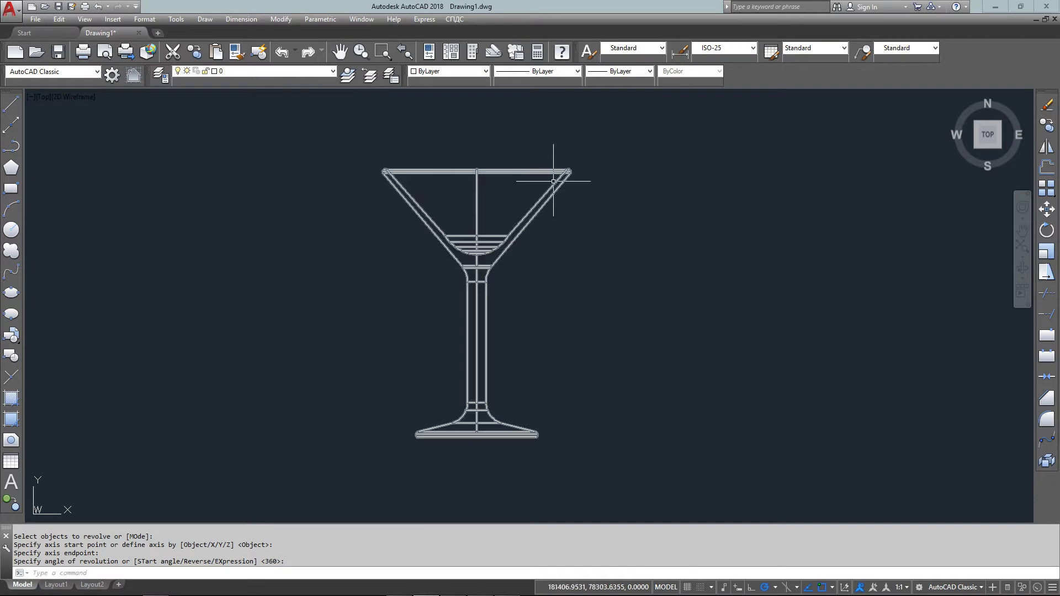
Step: Orbit to the front view with the ViewCube and run HIDE on the glass
mouse_move(1014, 145)
click(977, 145)
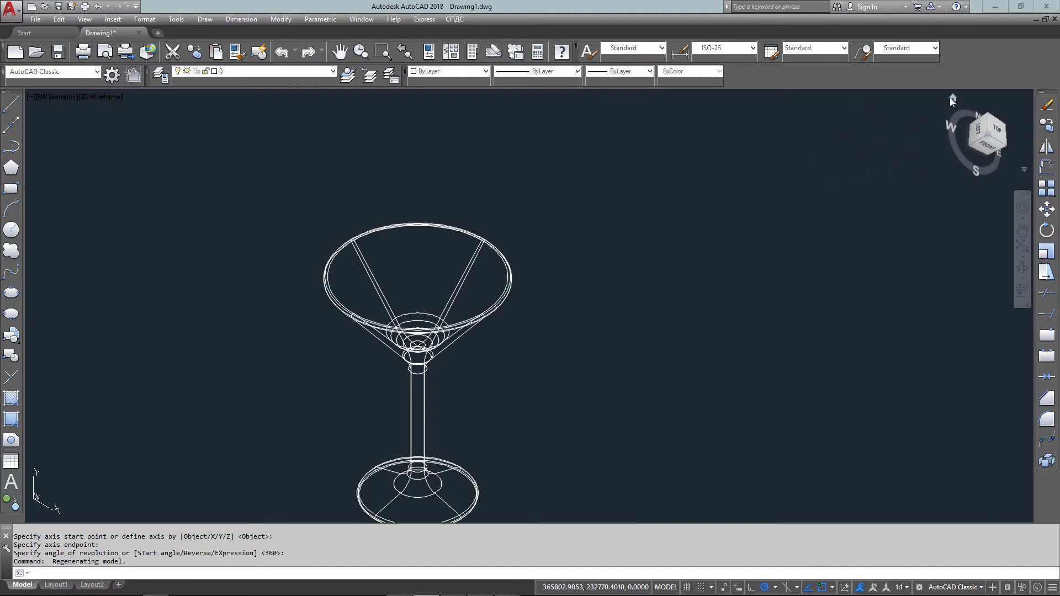
drag(972, 113, 981, 121)
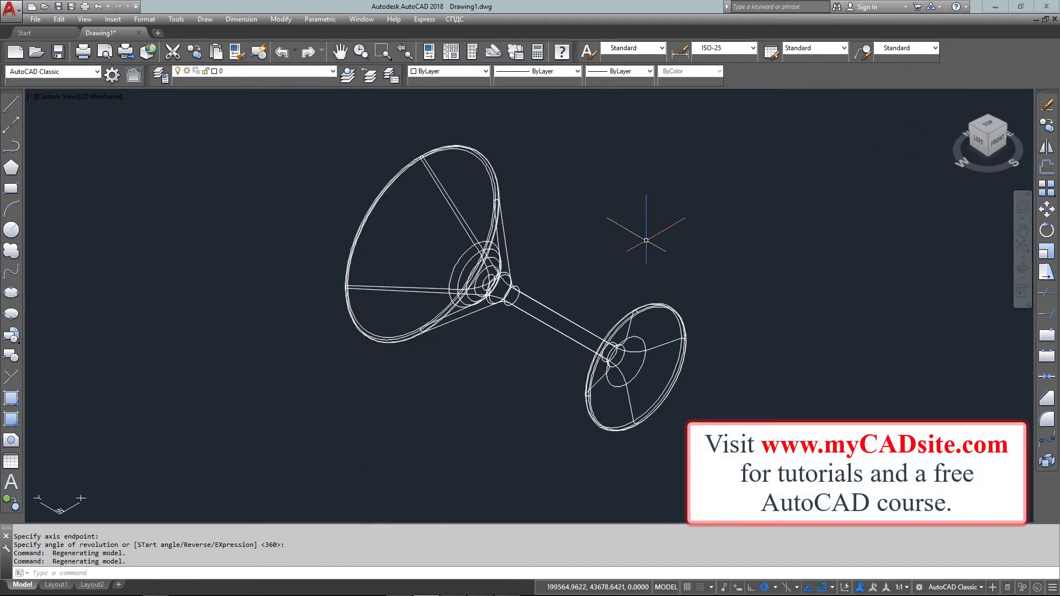
text(HI)
key(Return)
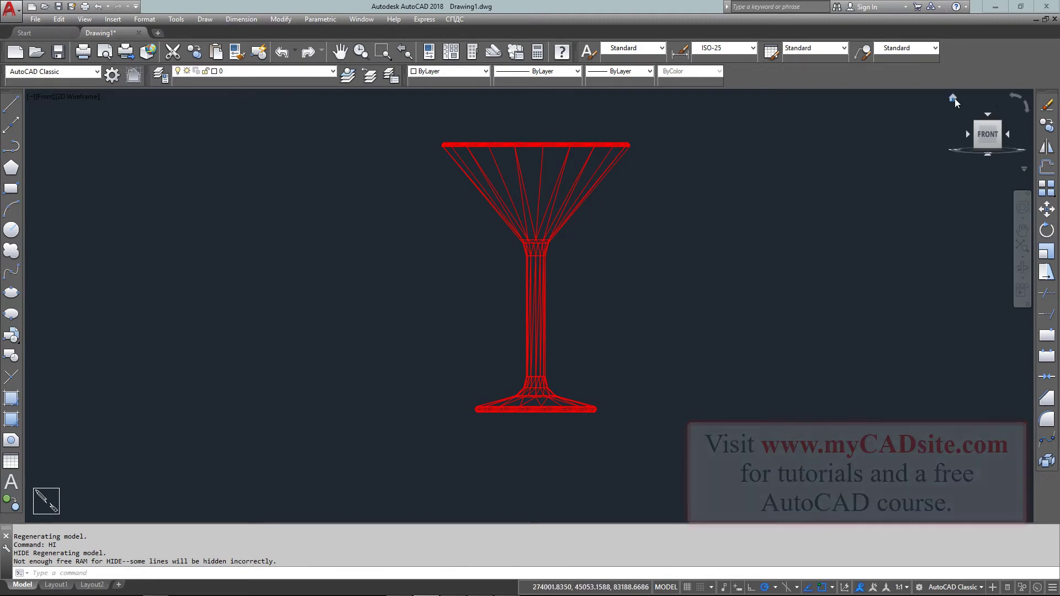
Step: Return to an isometric 3D view via the ViewCube corner and recenter the glass
click(980, 108)
middle_drag(655, 310, 647, 327)
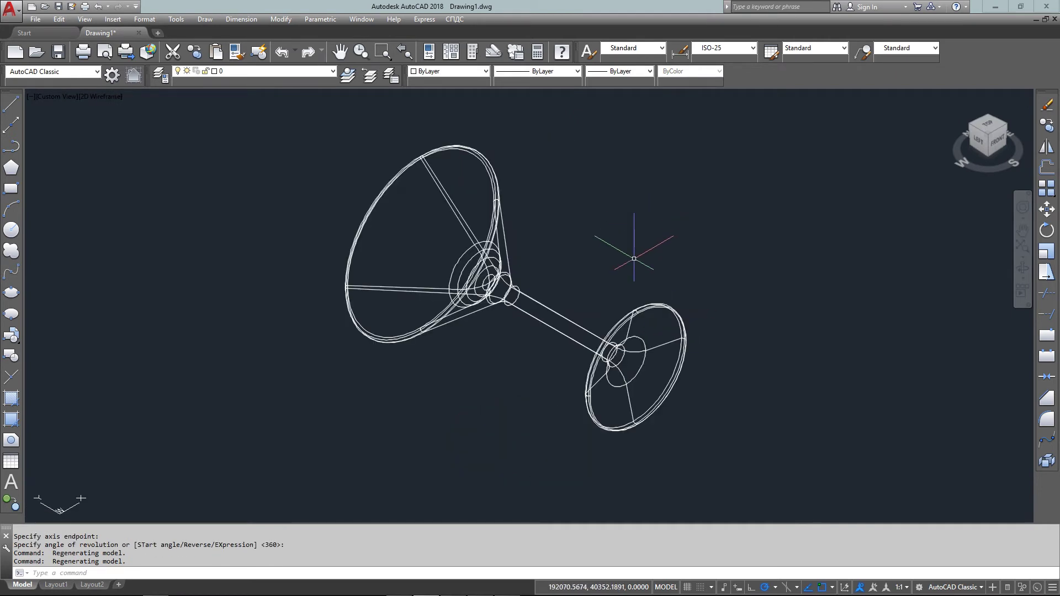
text(ROTATE)
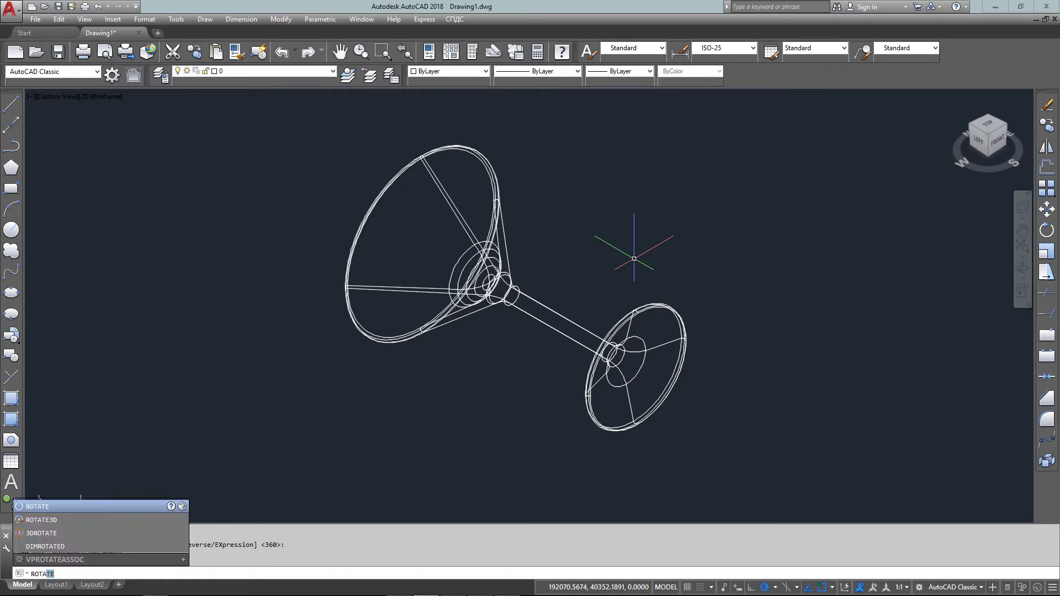
Step: ROTATE3D the glass 90° about an axis starting at its base, then recenter it in view
key(Down)
key(Return)
click(634, 306)
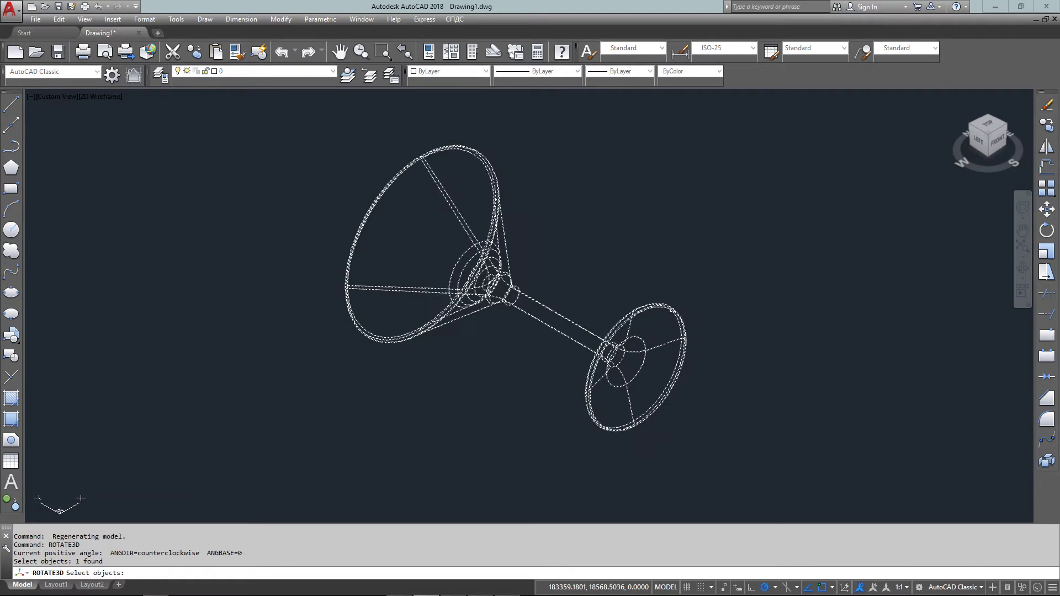
key(Return)
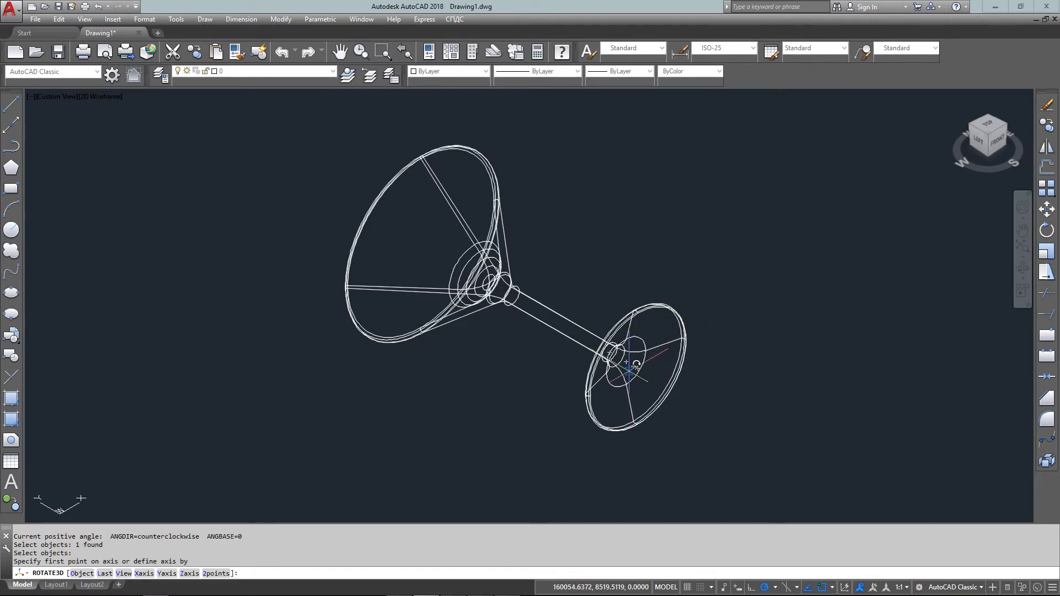
click(626, 360)
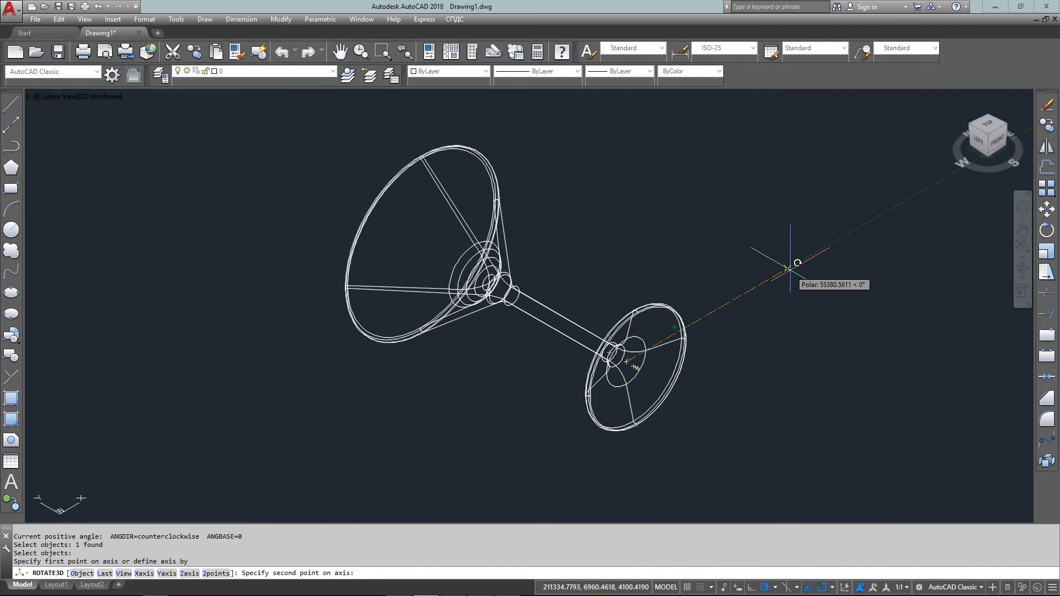
click(791, 268)
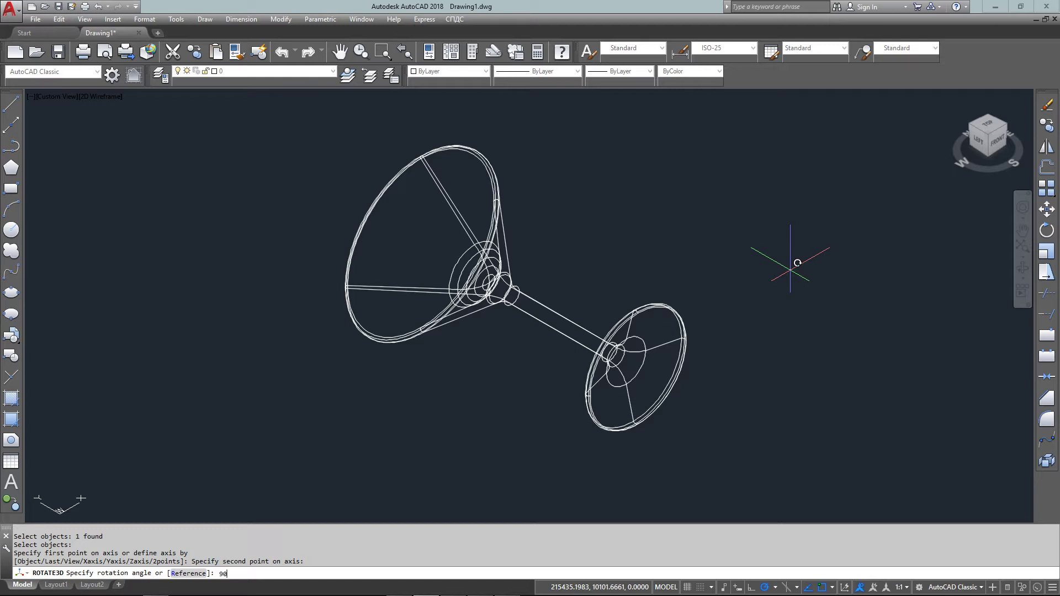
text(90)
key(Return)
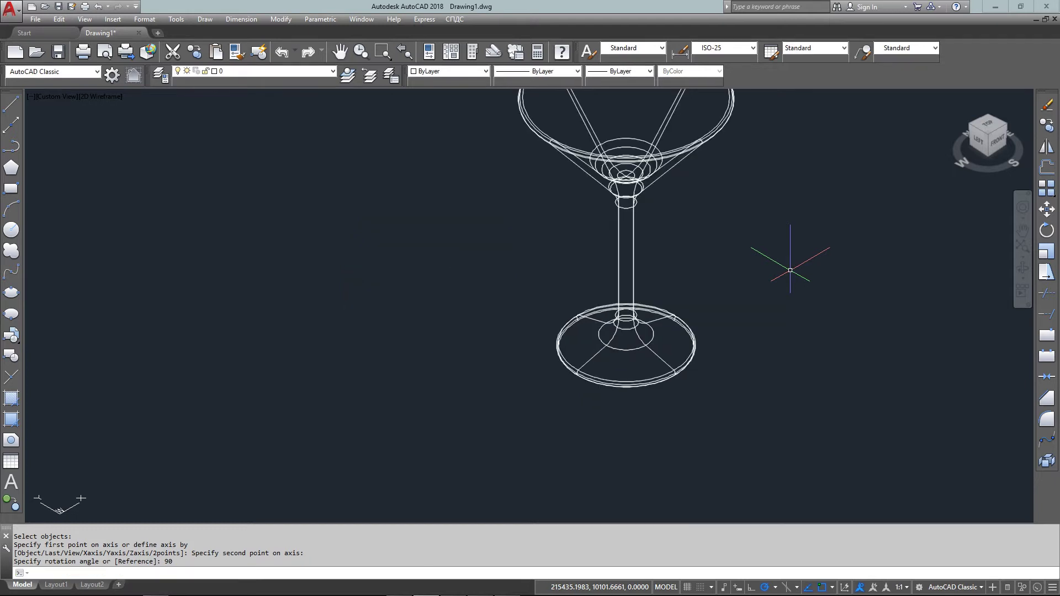
mouse_move(791, 269)
middle_down()
mouse_move(738, 289)
mouse_move(697, 359)
mouse_move(670, 362)
middle_up()
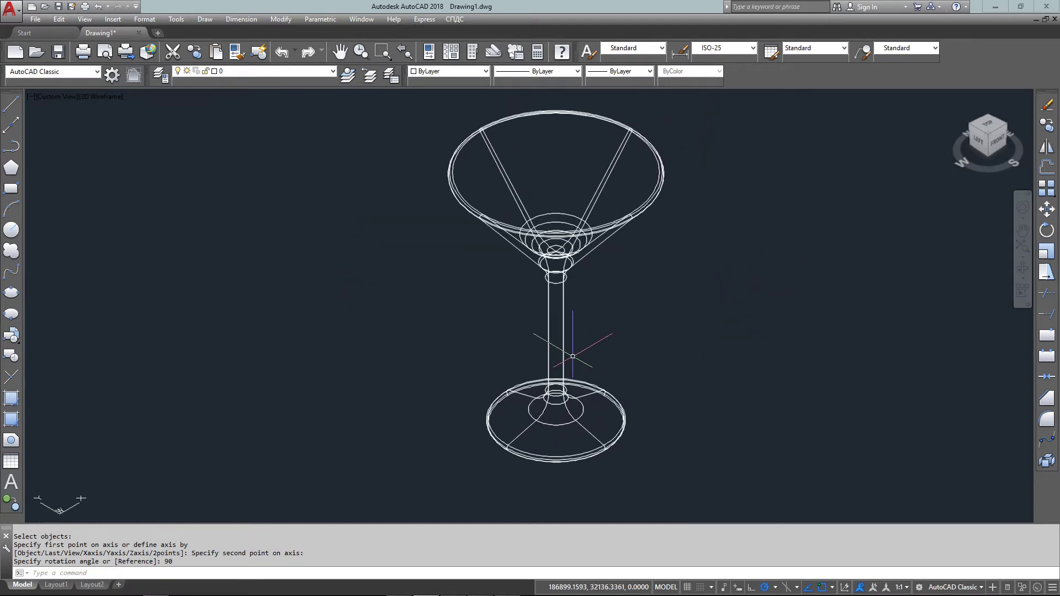
middle_drag(580, 331, 563, 338)
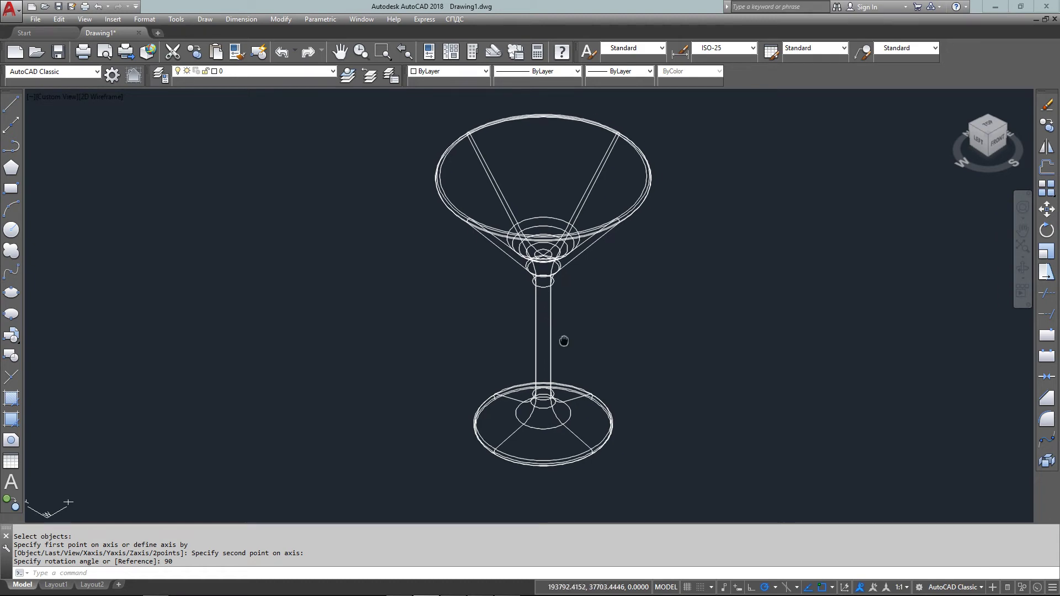
Step: Window-select the glass and put it on the OBJECT layer
click(563, 195)
click(355, 95)
click(254, 71)
click(237, 87)
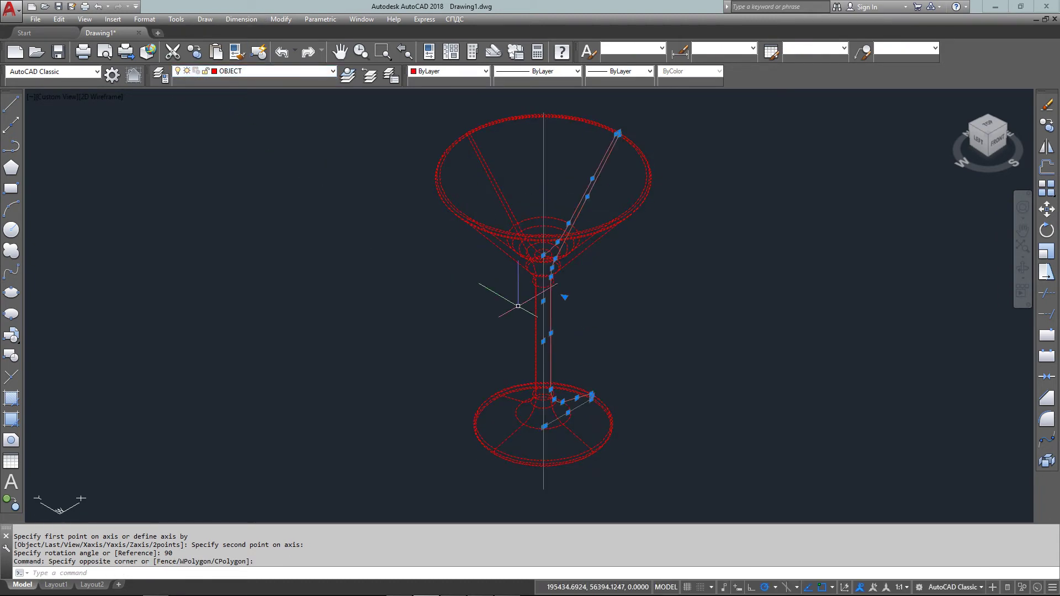
key(Escape)
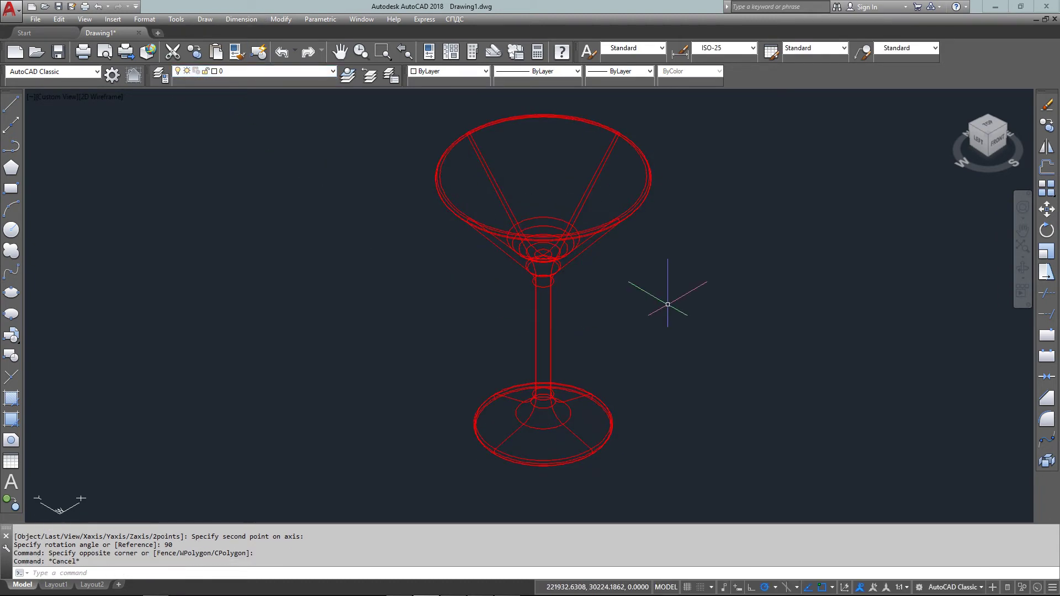
Step: View the glass from the front with zoom extents and HIDE, then switch to Top view
click(991, 126)
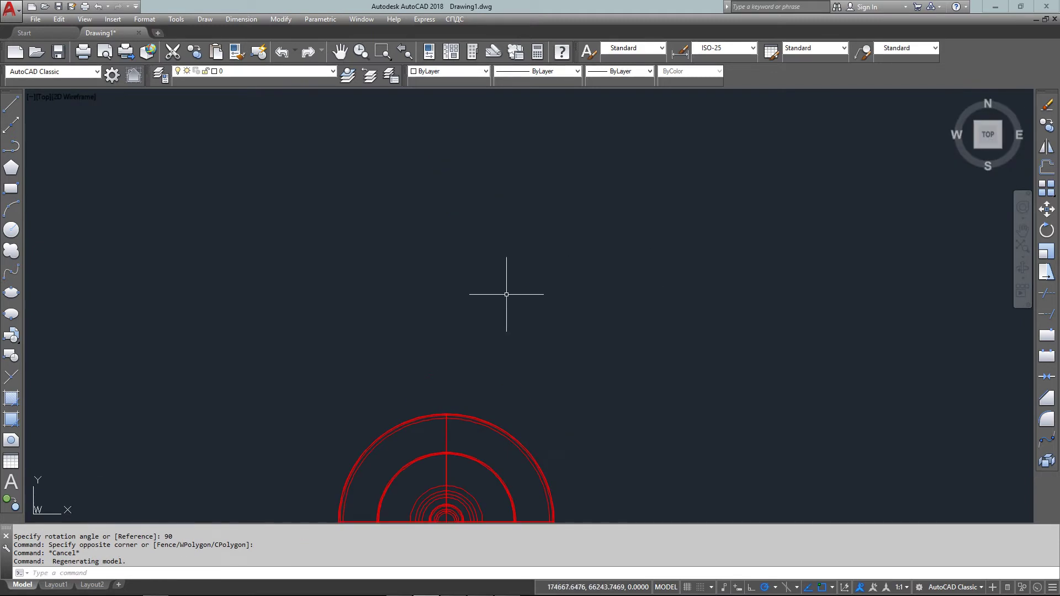
click(989, 157)
text(Z)
key(Return)
text(w)
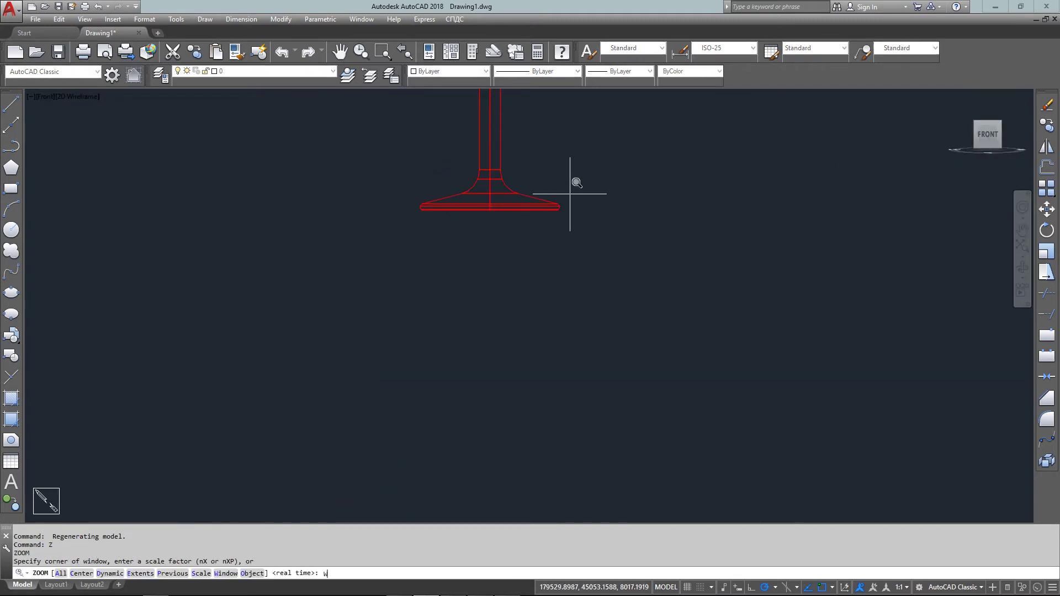
text(E)
key(Return)
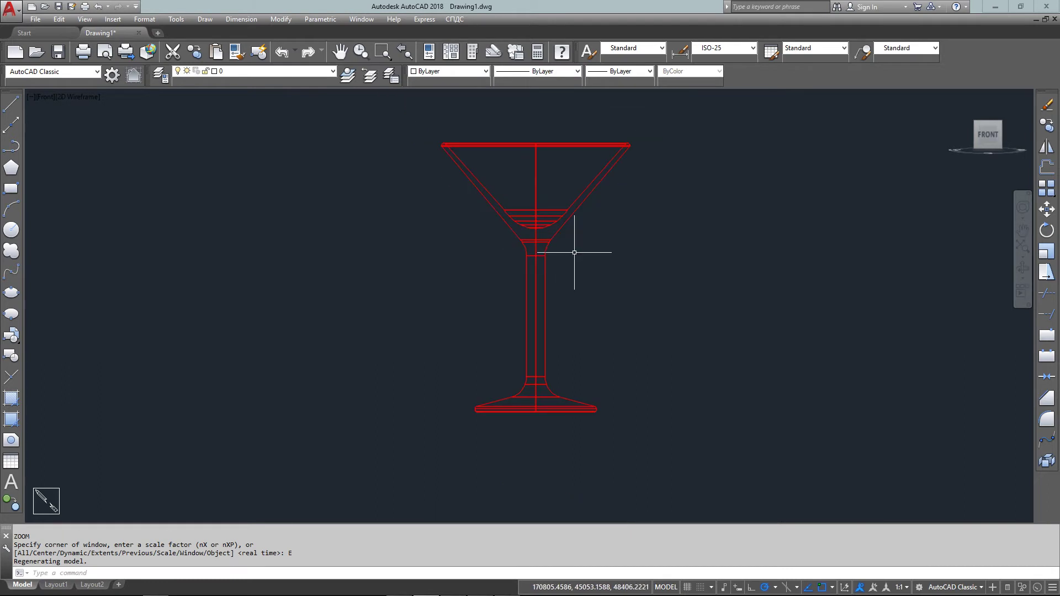
text(HI)
key(Return)
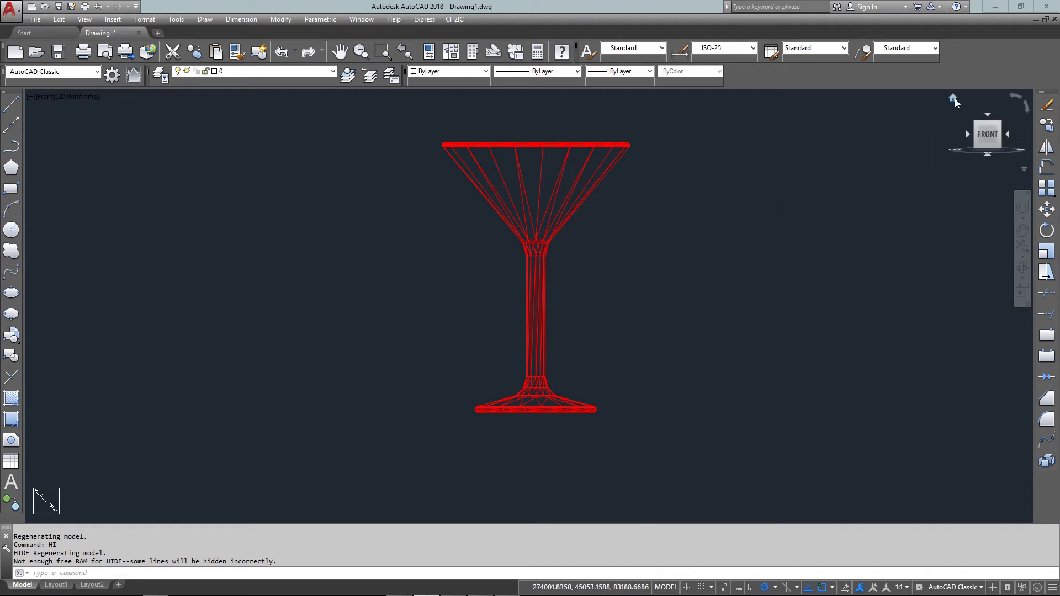
click(955, 98)
middle_drag(656, 314, 645, 329)
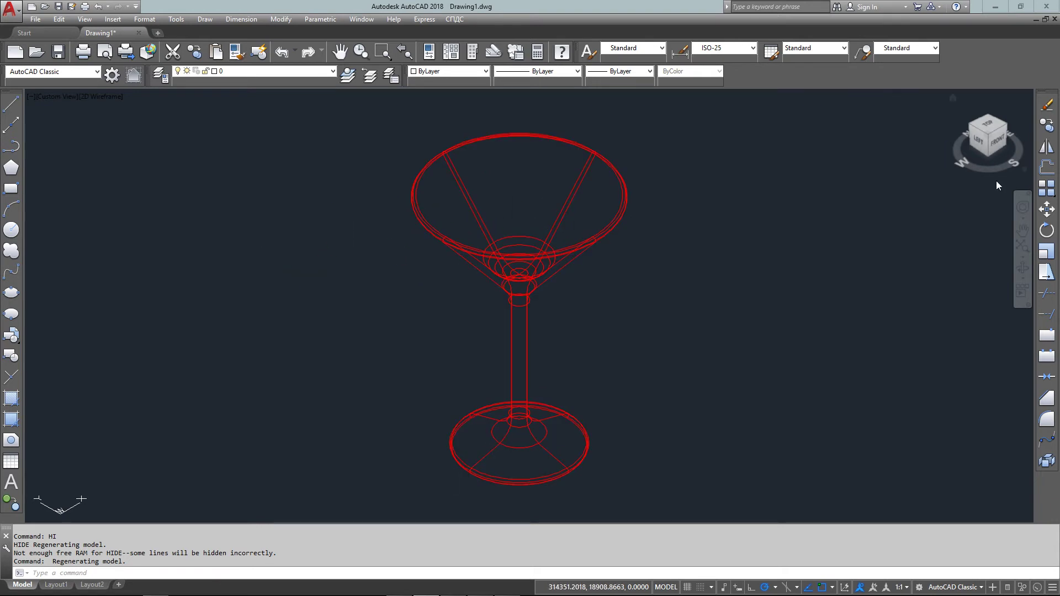
click(992, 127)
middle_drag(337, 265, 497, 267)
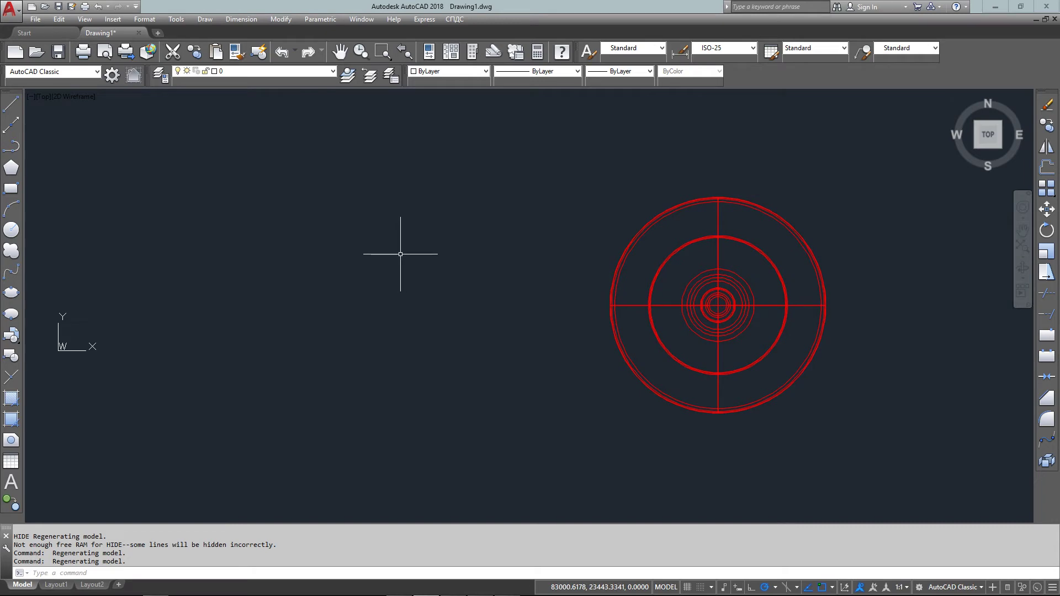
Step: Draw a diagonal line left of the glass, running from upper right down to lower left
text(L)
key(Return)
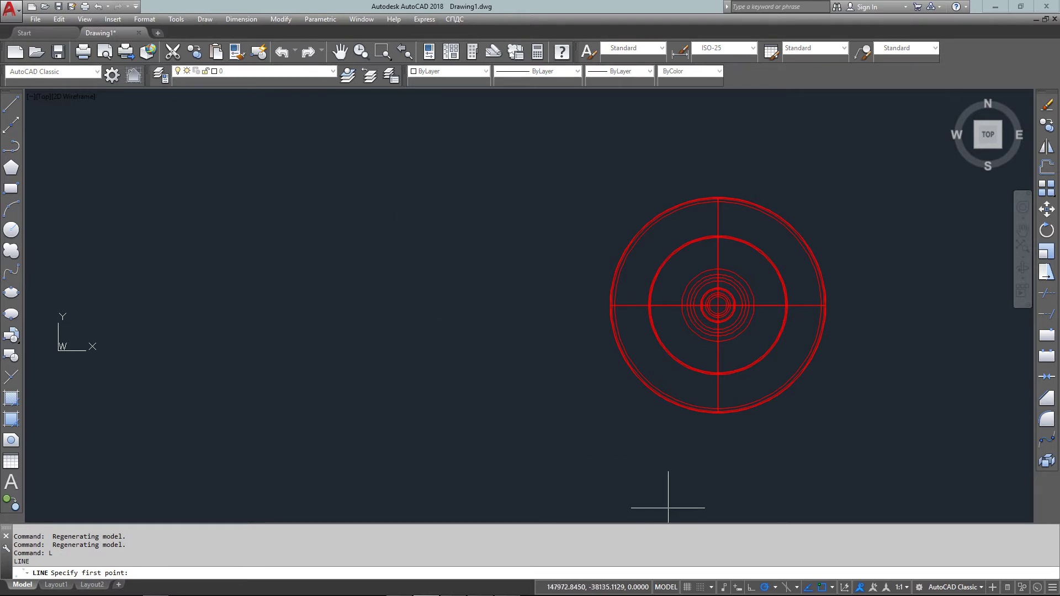
click(736, 588)
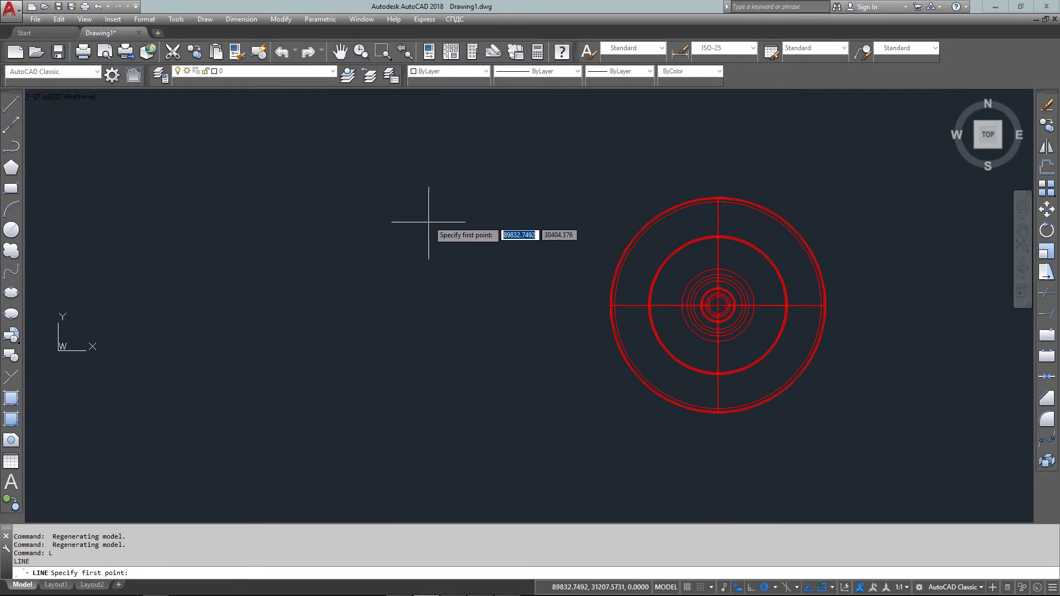
click(424, 224)
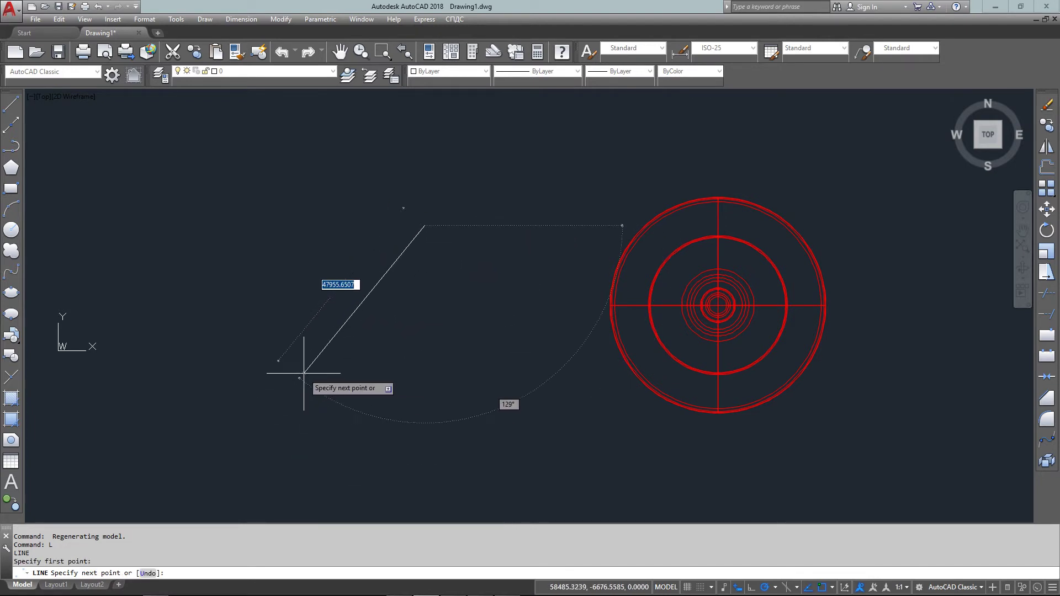
click(270, 407)
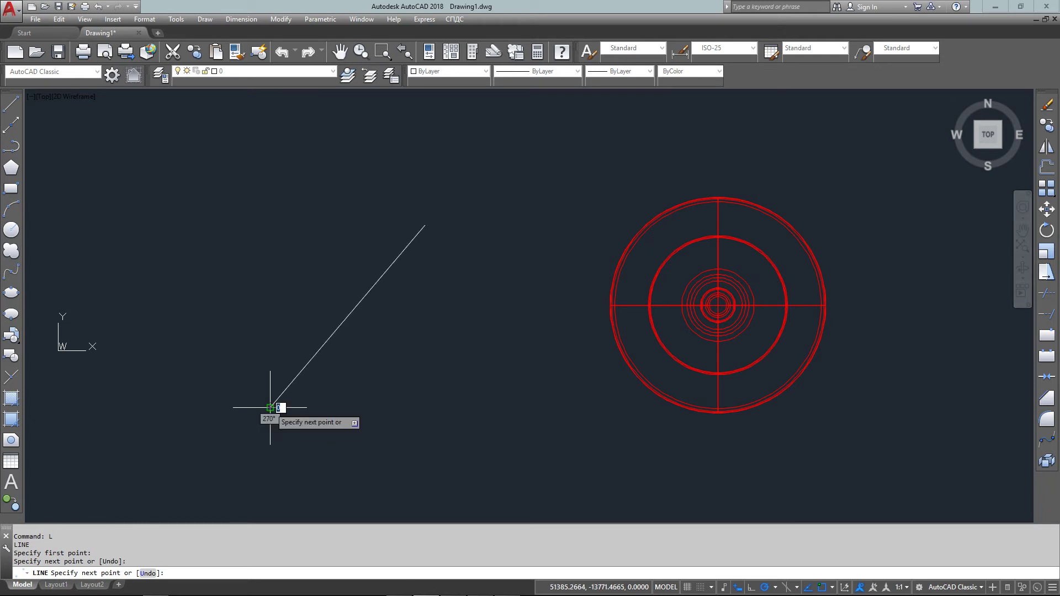
key(Escape)
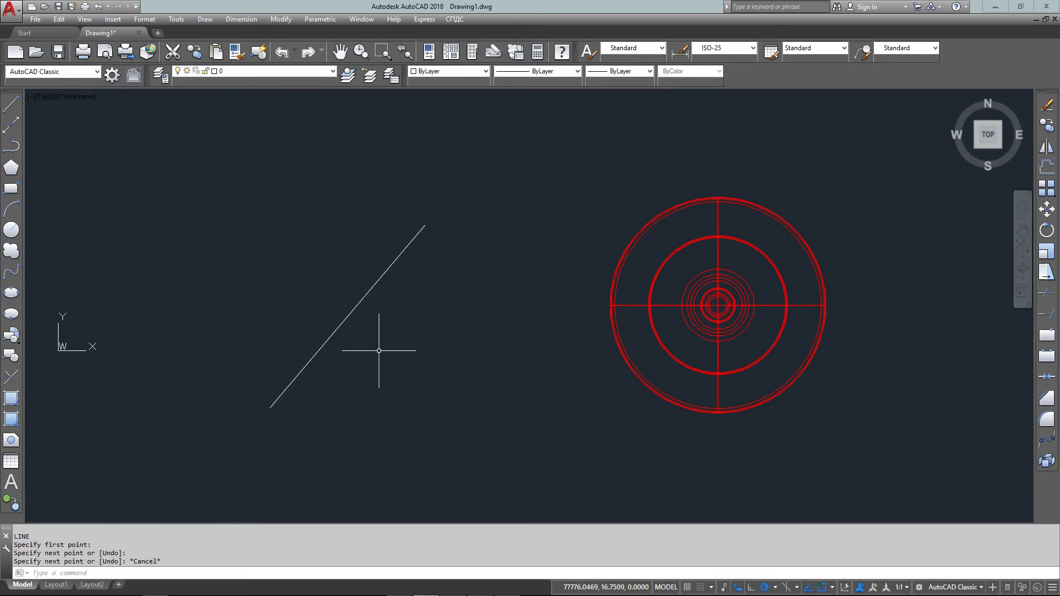
Step: Draw a long thin rectangle starting at the line's top endpoint for the umbrella stick
text(REC)
key(Return)
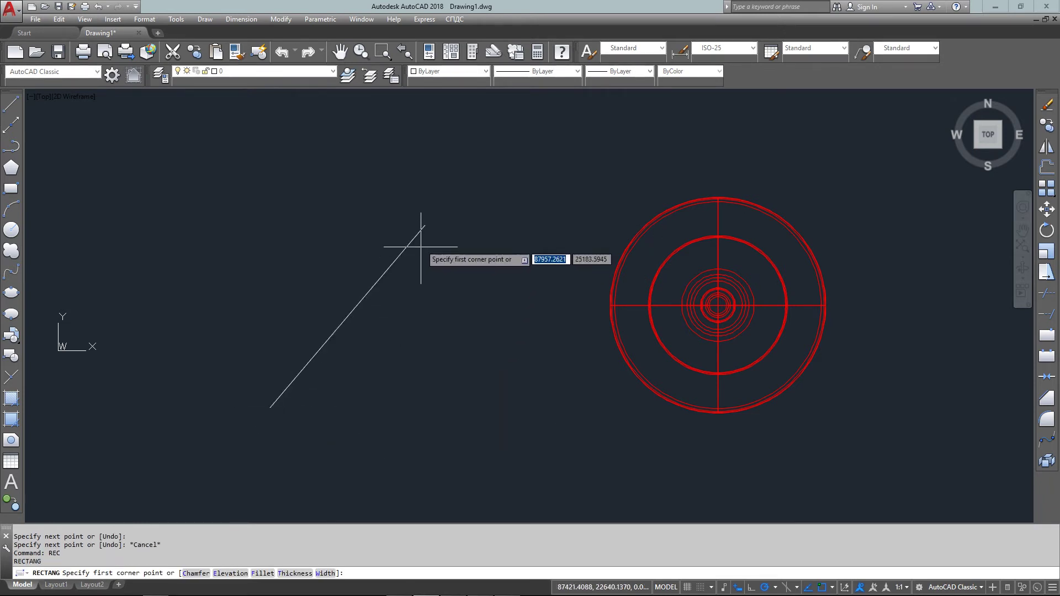
click(425, 225)
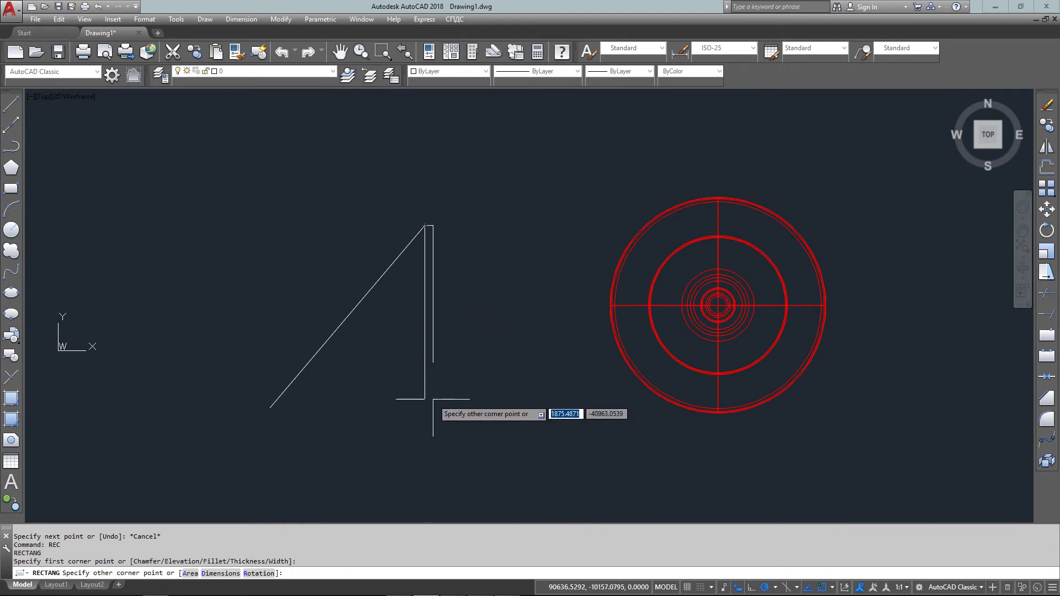
middle_drag(426, 414, 422, 342)
scroll(423, 342, up, 5)
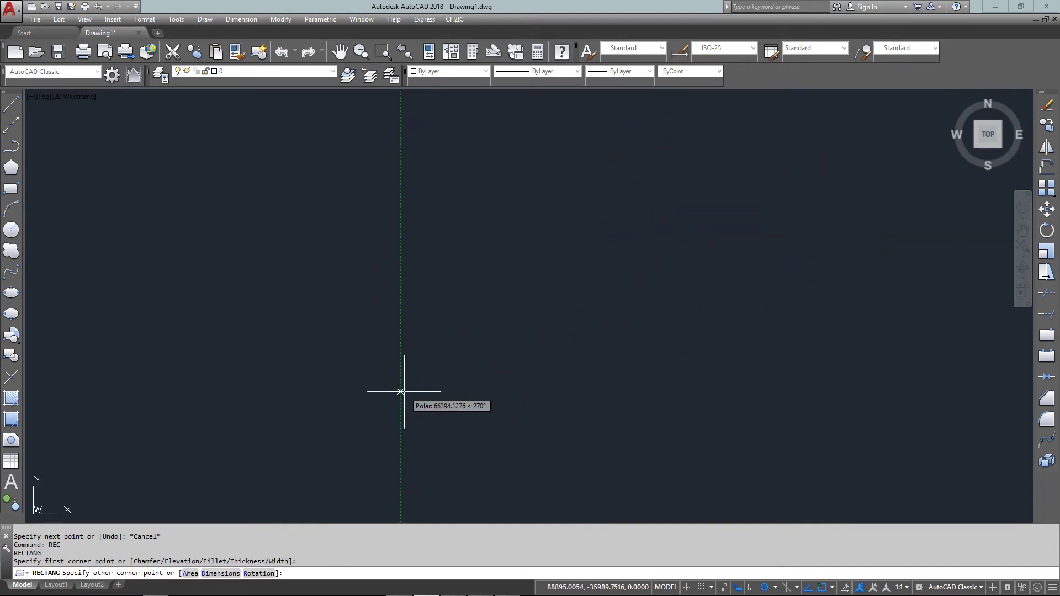
click(408, 394)
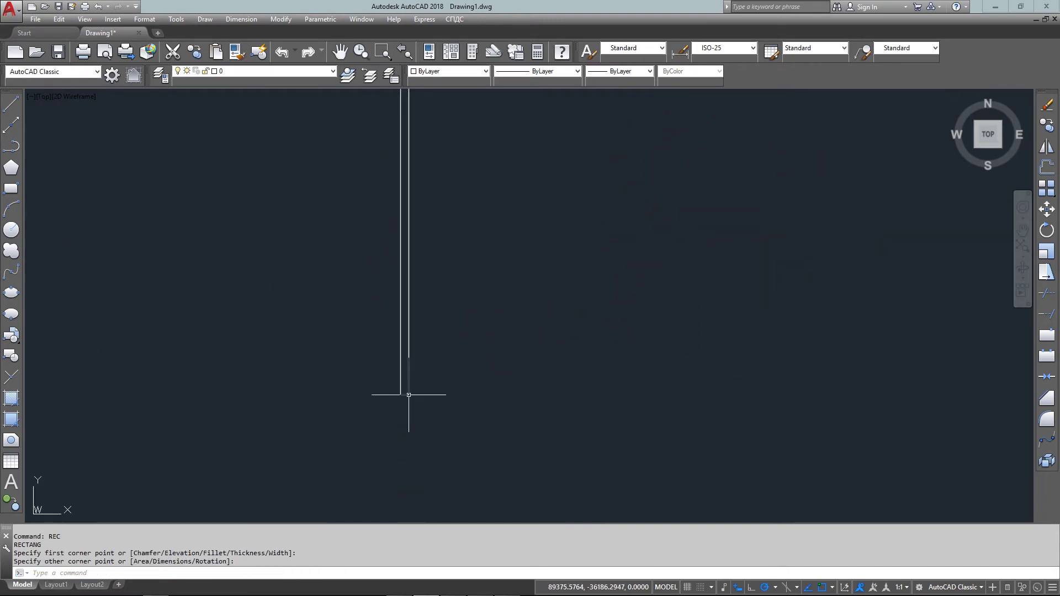
scroll(425, 392, down, 5)
middle_drag(421, 354, 409, 390)
Step: Grip-stretch the rectangle's bottom edge downward to lengthen the stick
click(423, 387)
click(381, 414)
scroll(397, 424, up, 5)
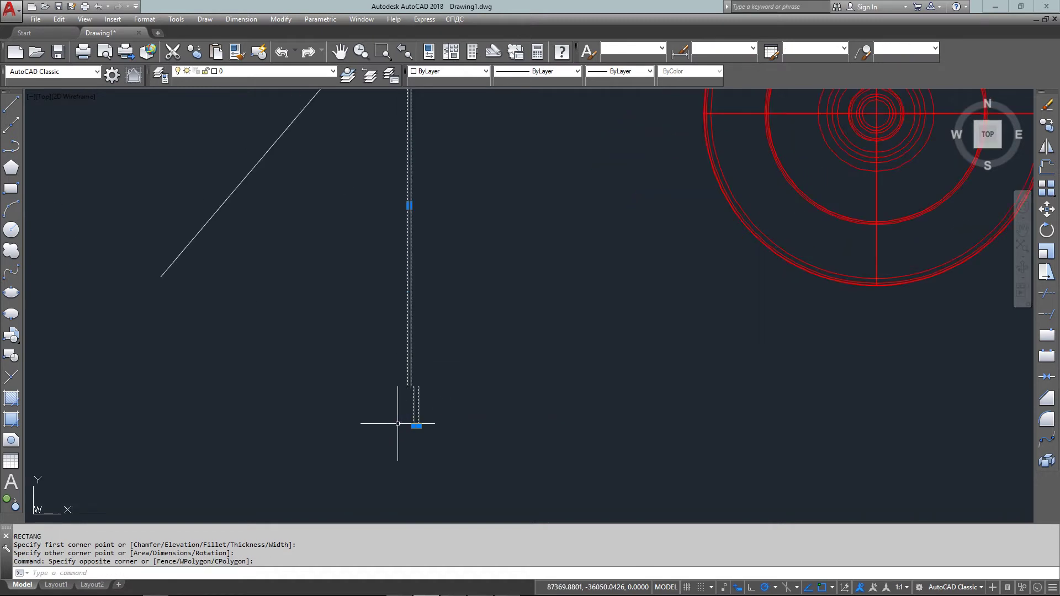
scroll(425, 408, down, 1)
click(409, 382)
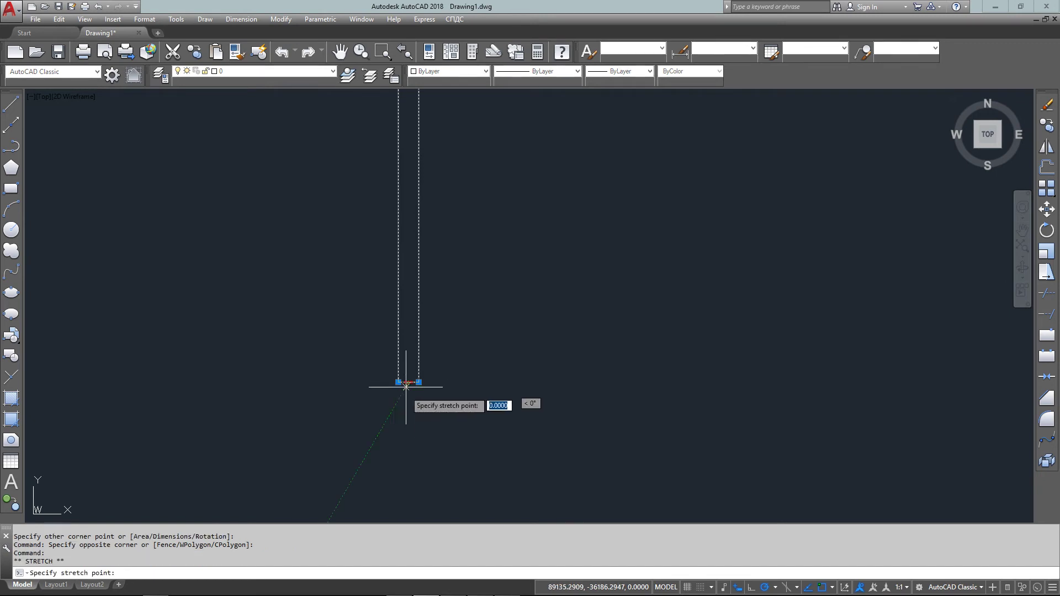
scroll(400, 370, down, 3)
click(402, 366)
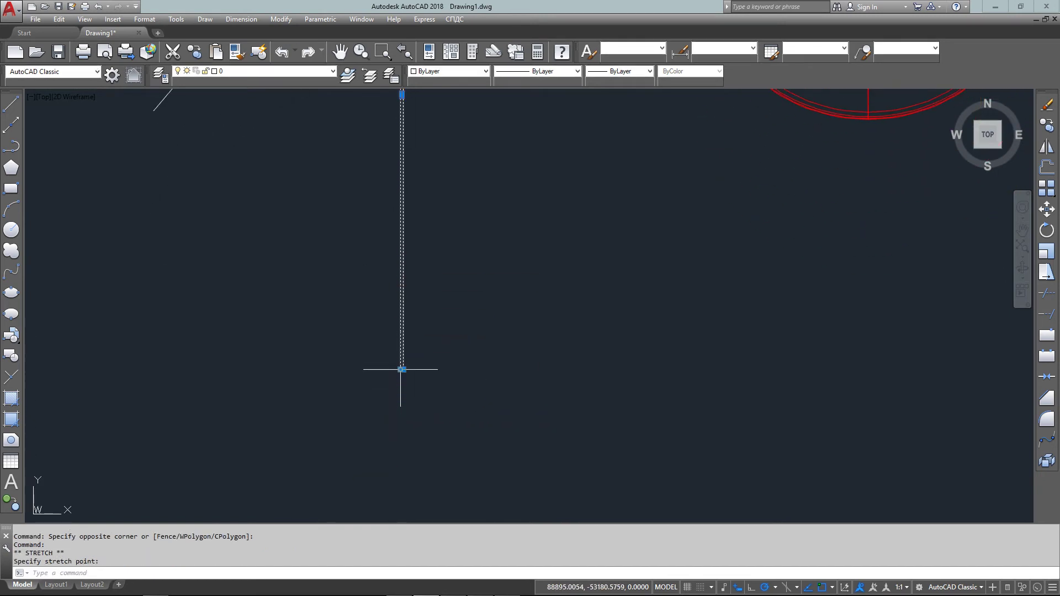
scroll(403, 367, down, 3)
middle_drag(424, 256, 420, 289)
Step: Revolve the thin rectangle 360° around its long vertical edge into a round stick solid
key(Escape)
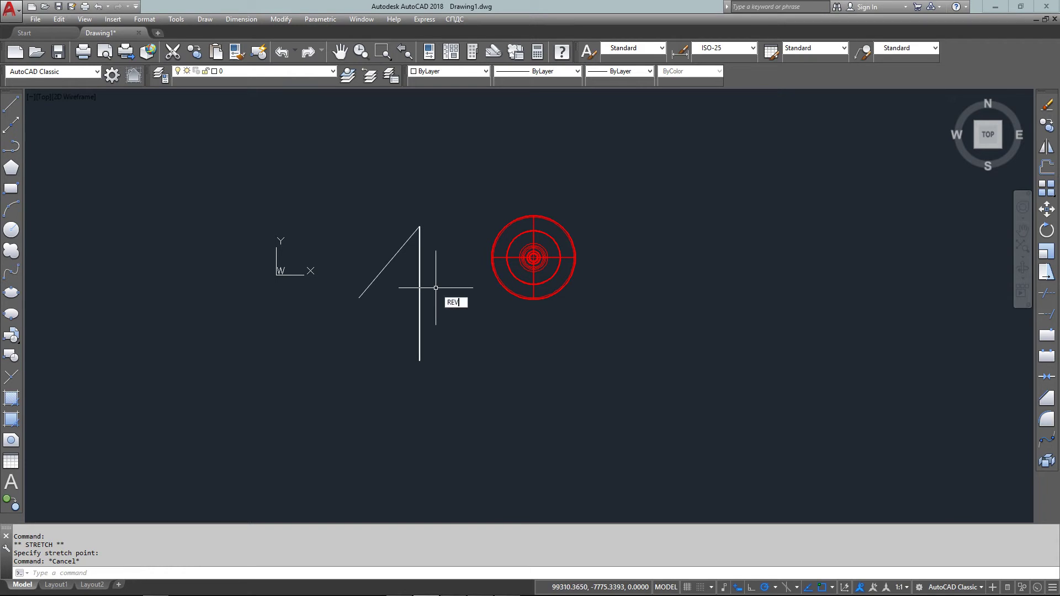
key(Return)
click(421, 248)
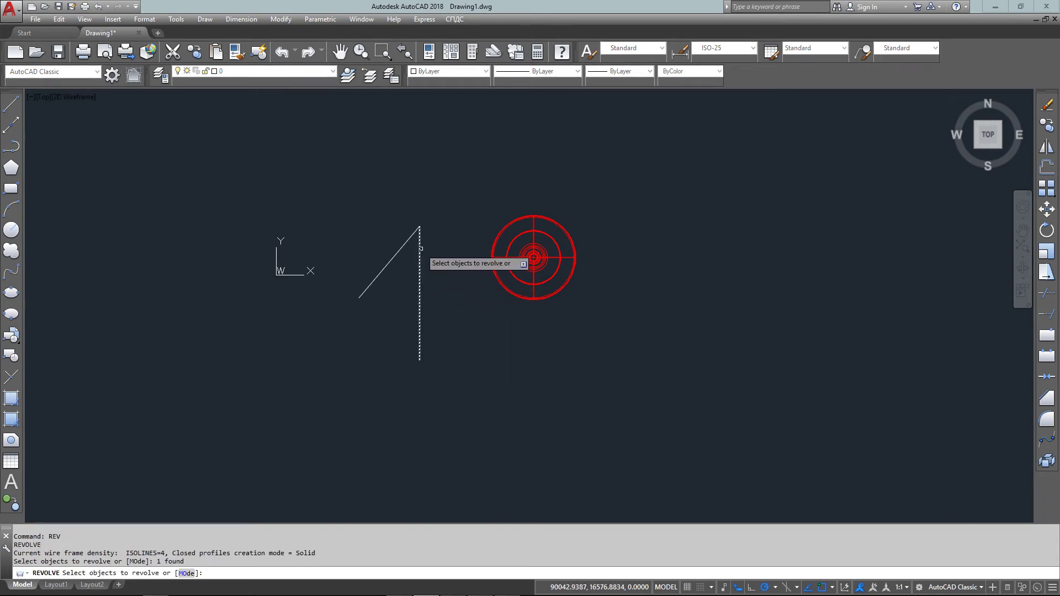
scroll(398, 217, up, 4)
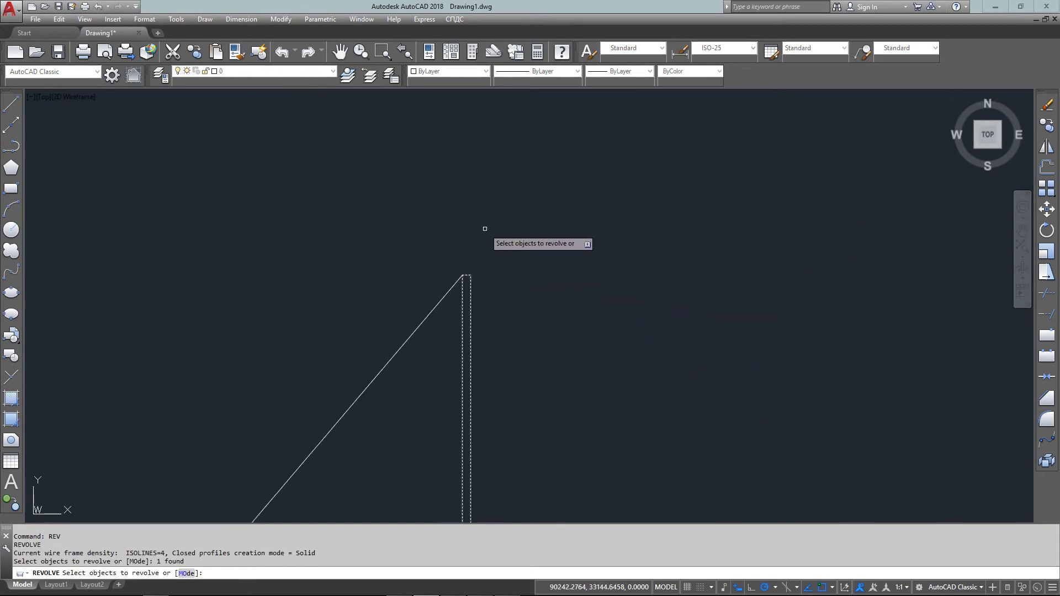
scroll(480, 243, up, 2)
key(Return)
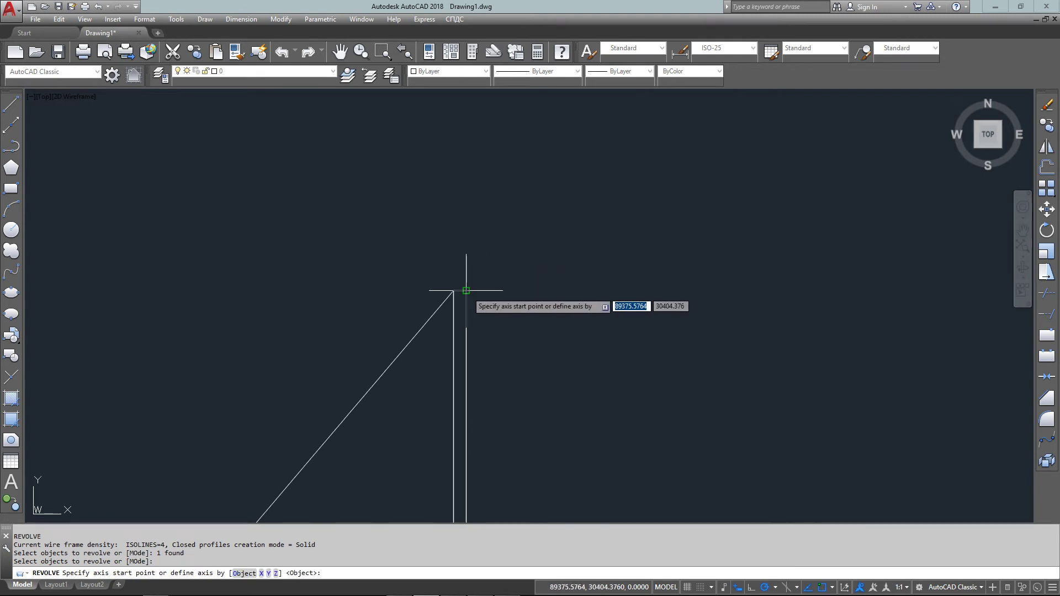
click(466, 290)
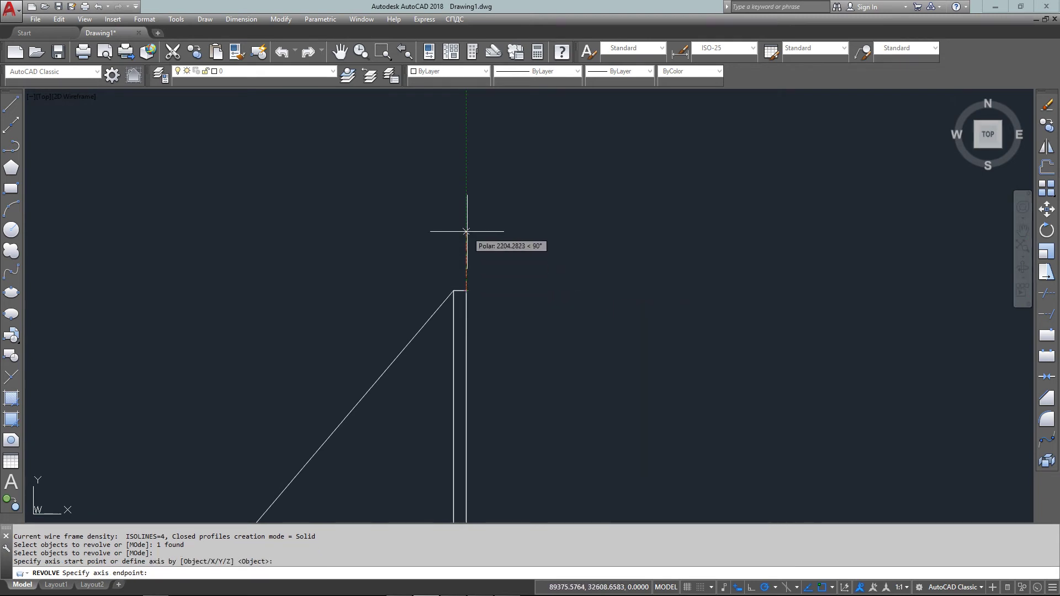
key(Return)
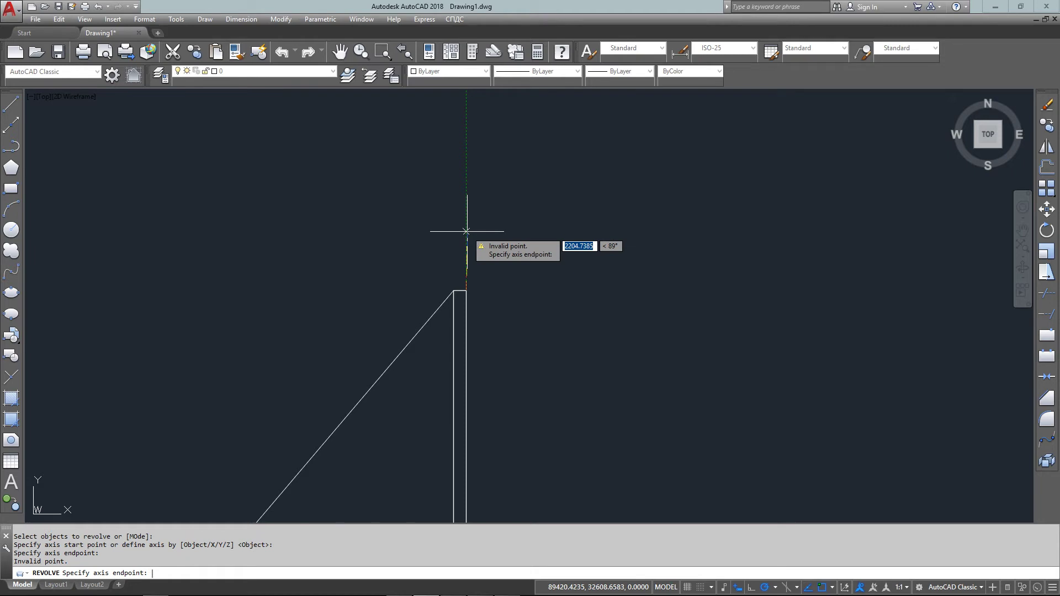
click(467, 221)
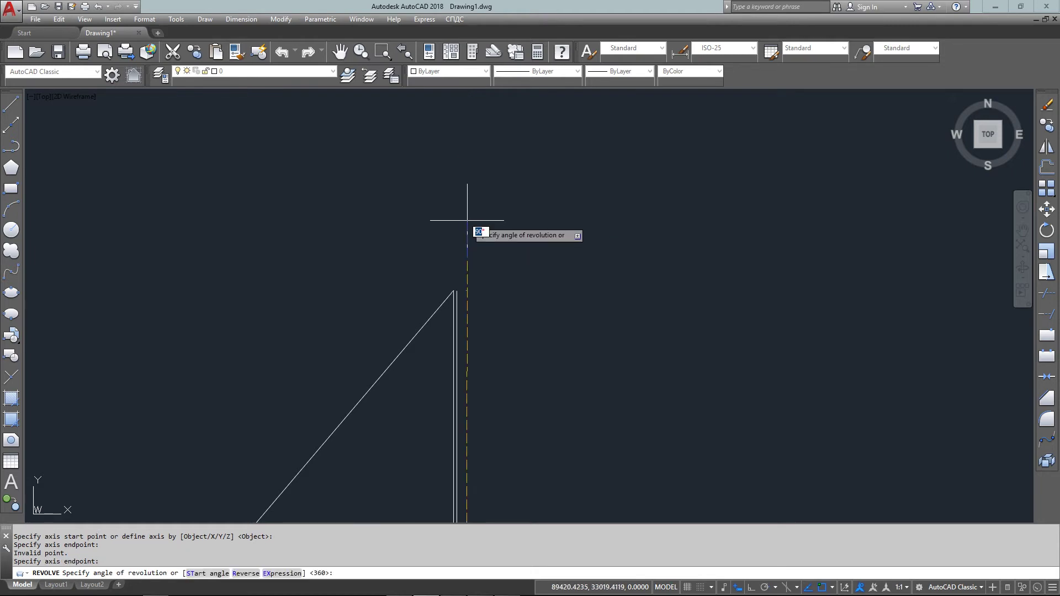
key(Return)
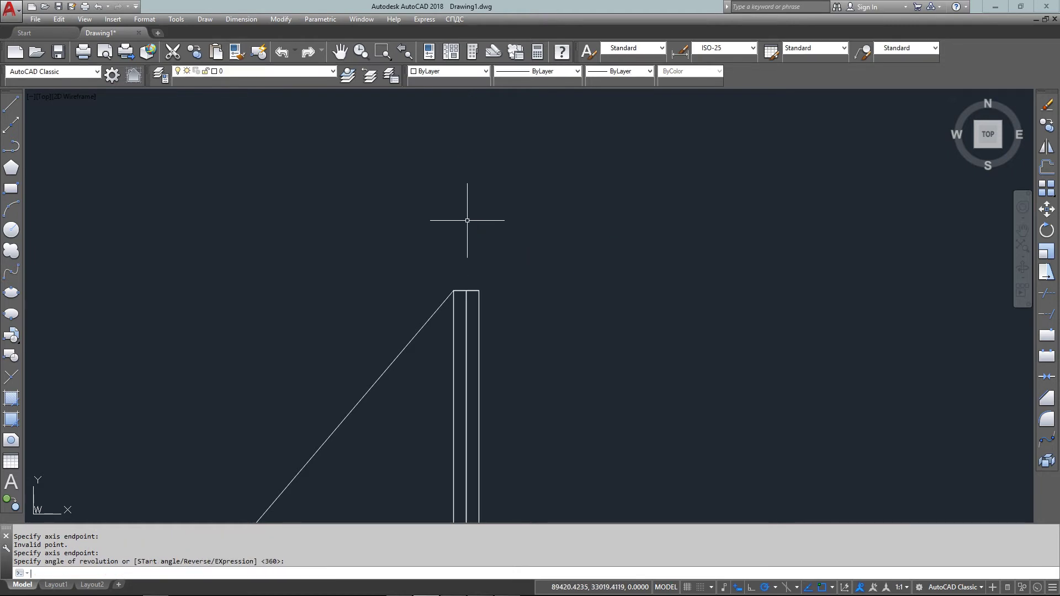
scroll(466, 221, down, 3)
scroll(464, 298, down, 2)
key(Escape)
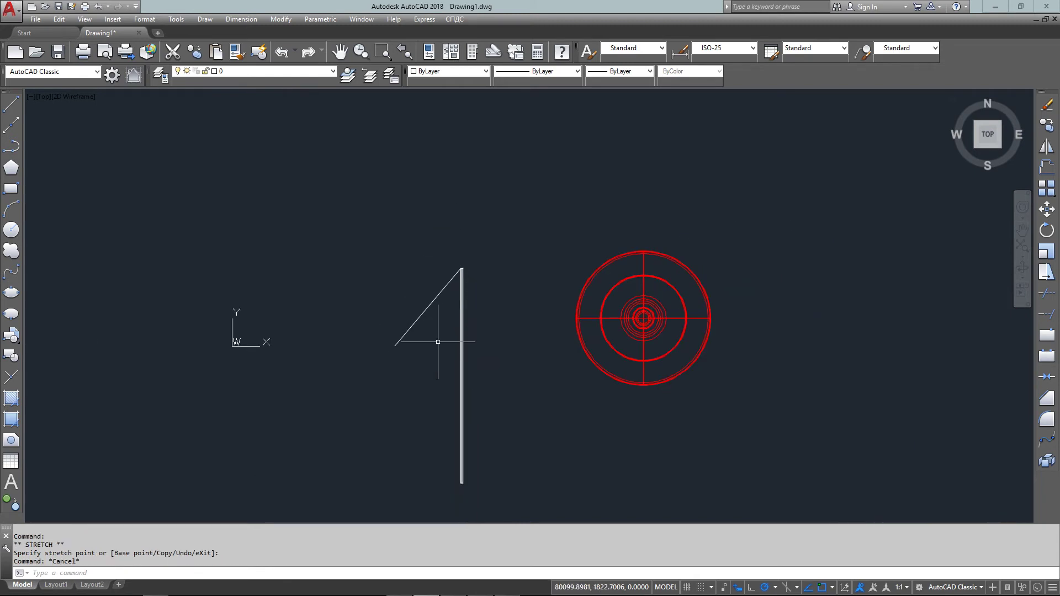
text(REVS)
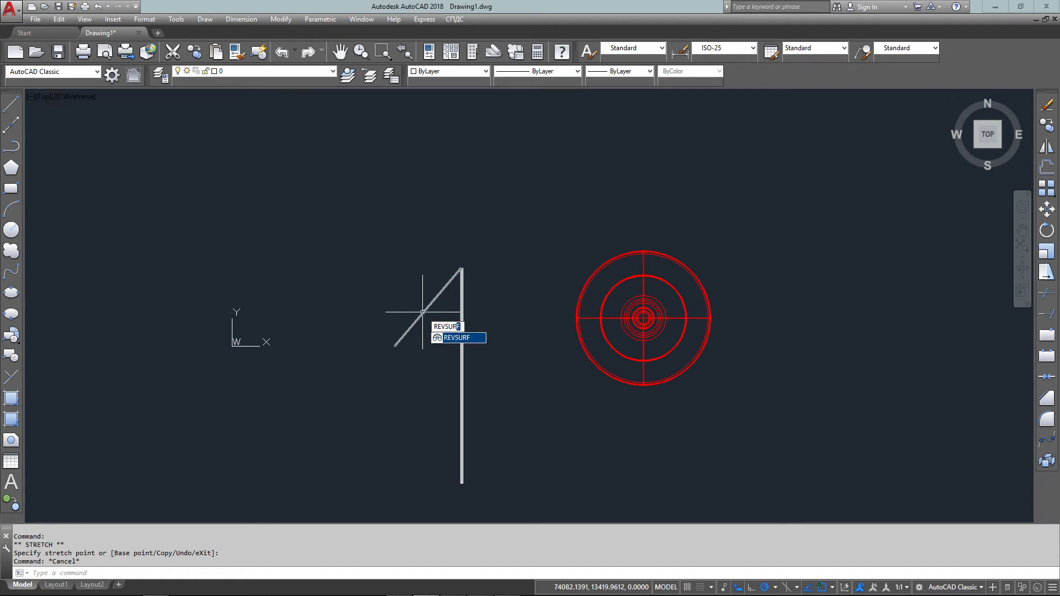
text(UR)
key(Return)
click(423, 313)
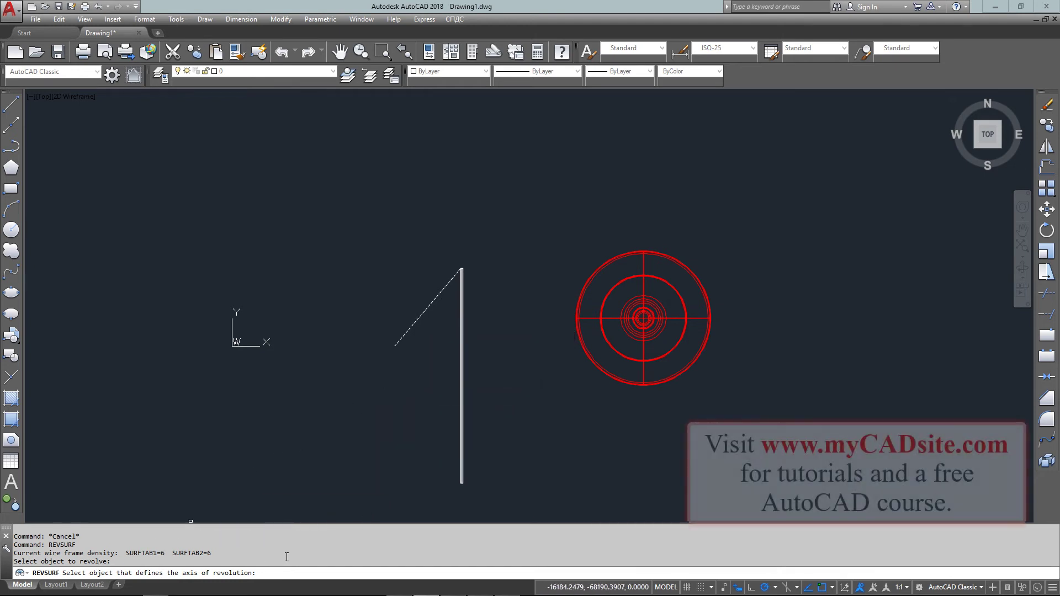
click(461, 292)
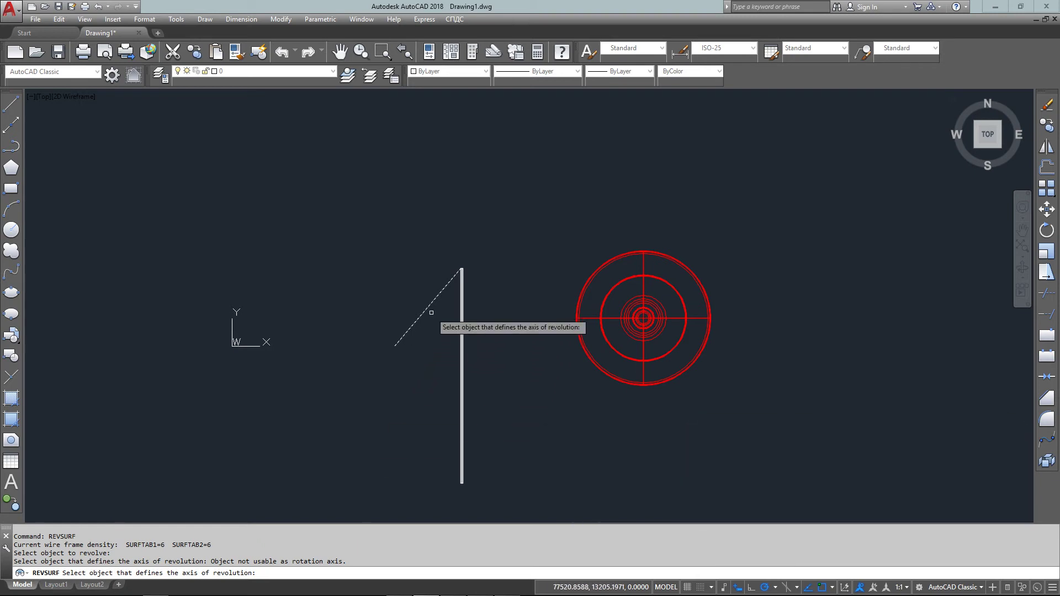
Step: Draw a vertical axis line rising straight up from the stick's top
key(Escape)
scroll(490, 229, up, 5)
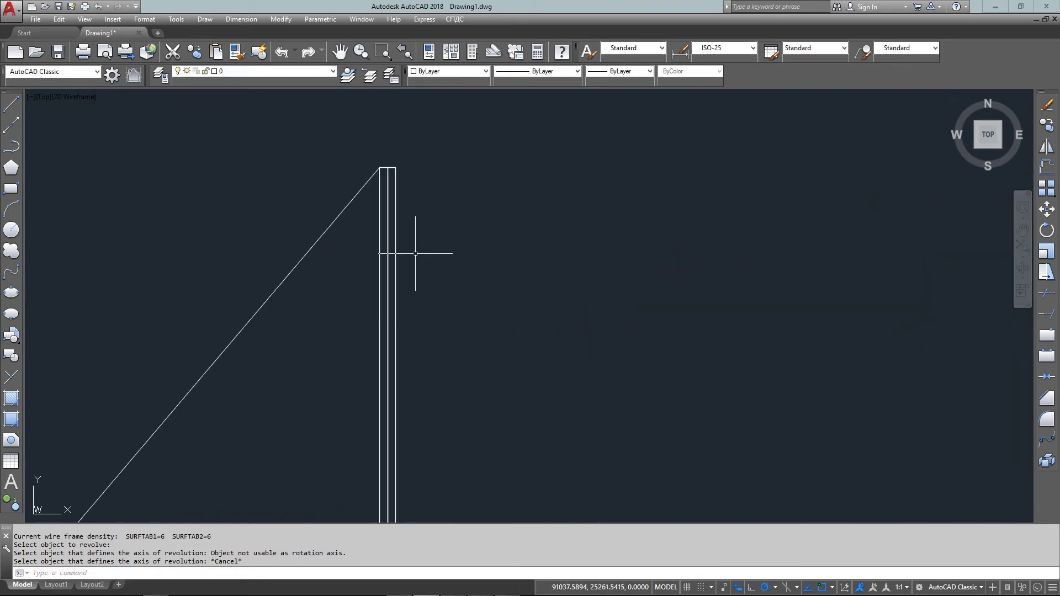
text(L)
key(Return)
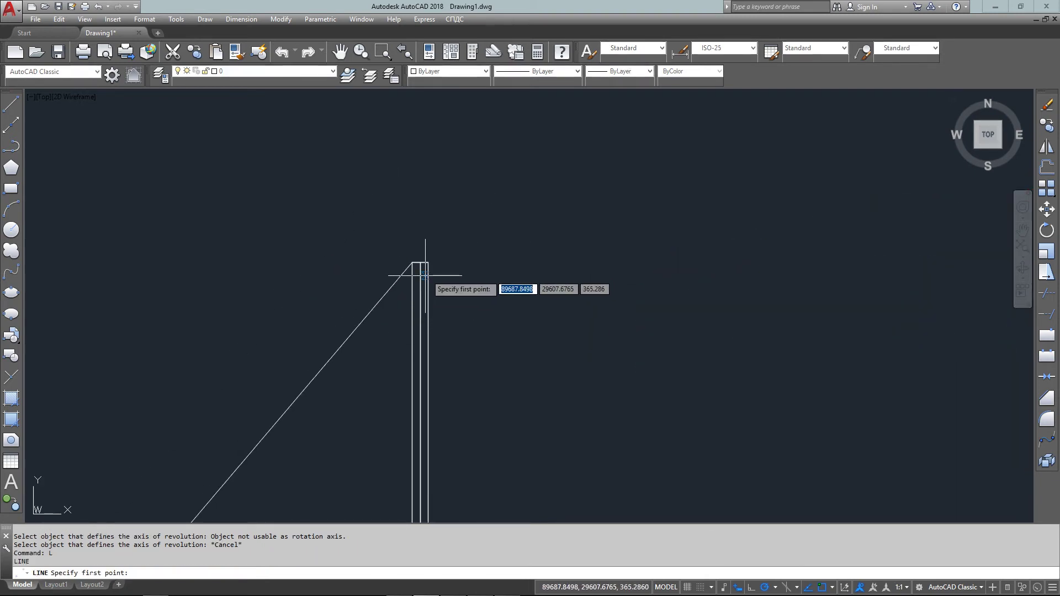
click(420, 263)
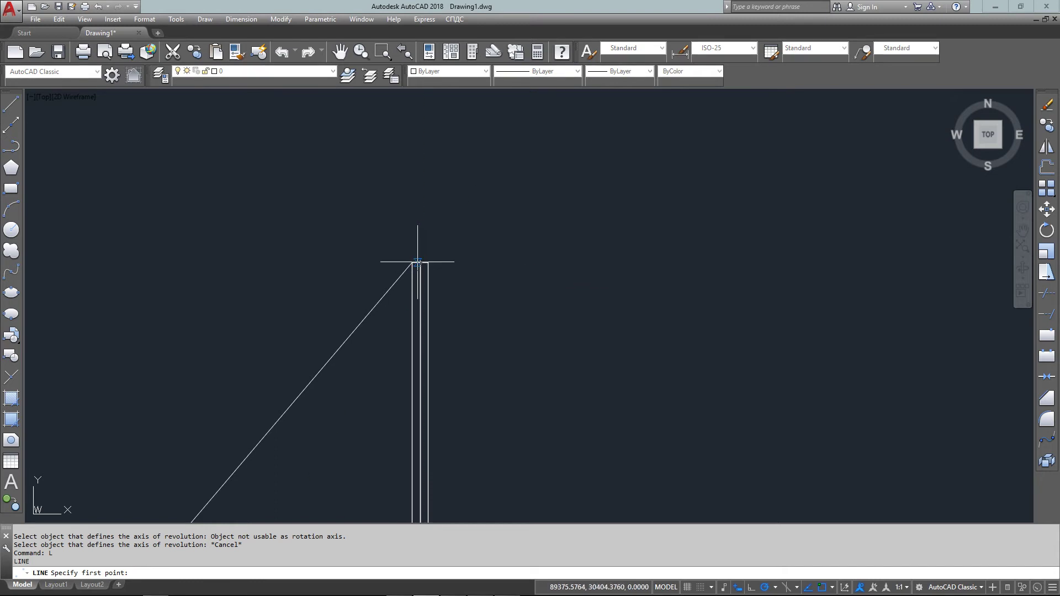
click(420, 138)
key(Return)
scroll(439, 232, down, 3)
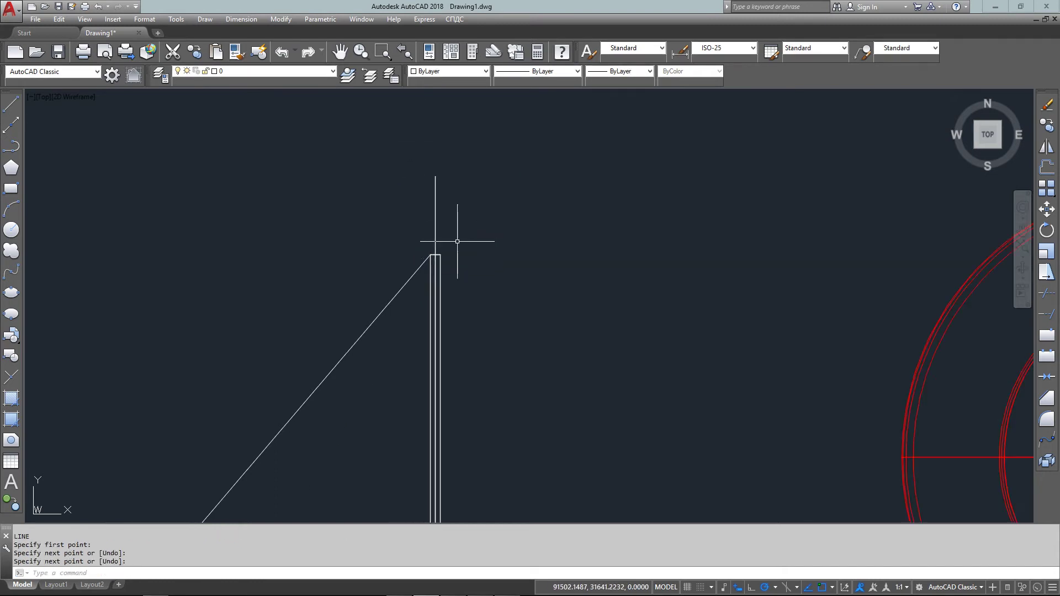
middle_drag(440, 283, 391, 213)
scroll(379, 283, down, 2)
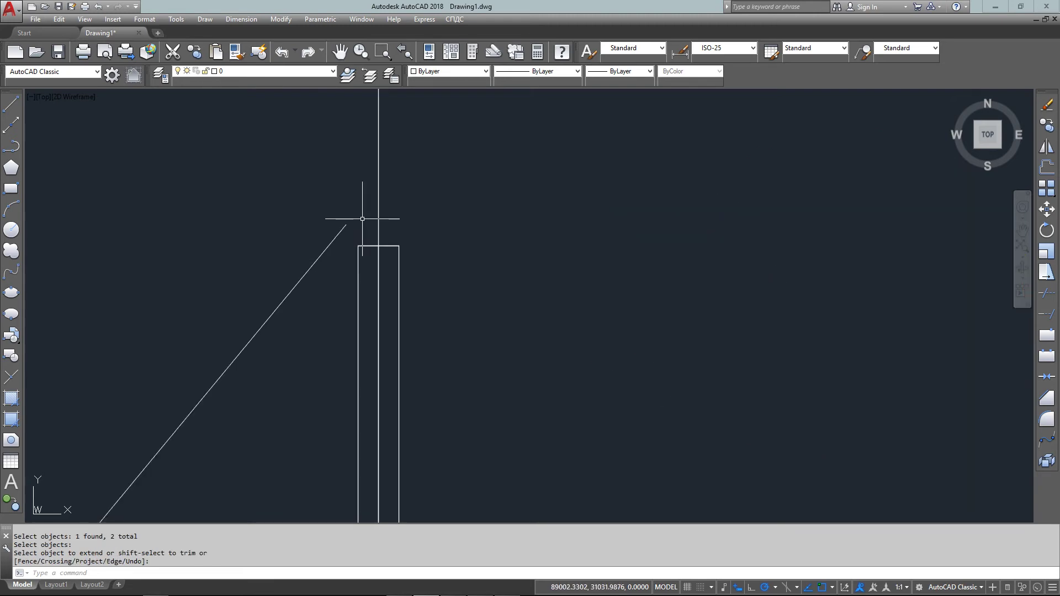
Step: Extend the slanted line up to meet the vertical axis line as a boundary
key(Return)
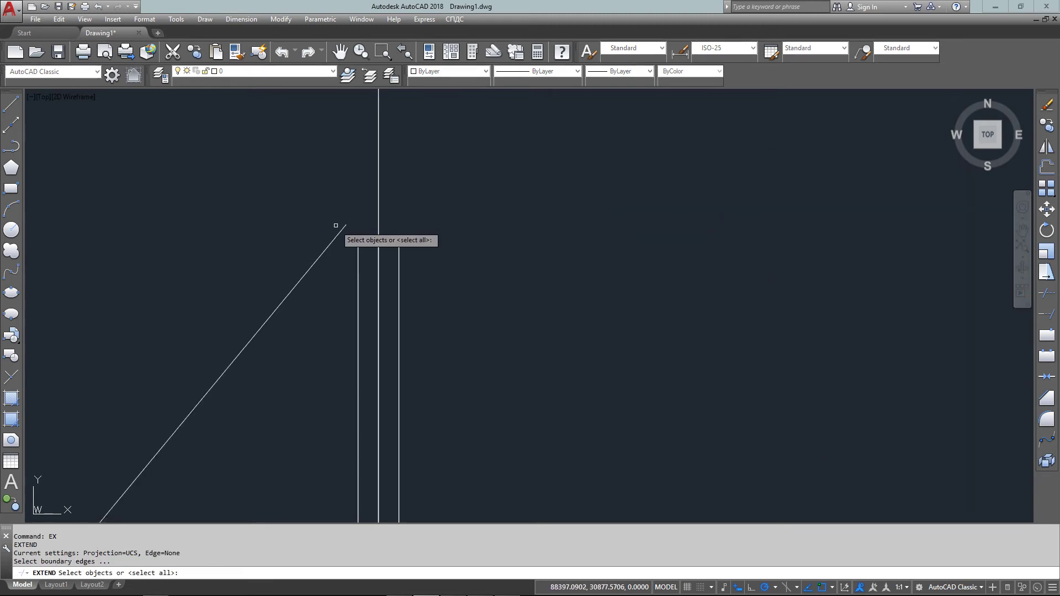
click(379, 202)
key(Return)
click(343, 228)
key(Return)
scroll(439, 208, down, 1)
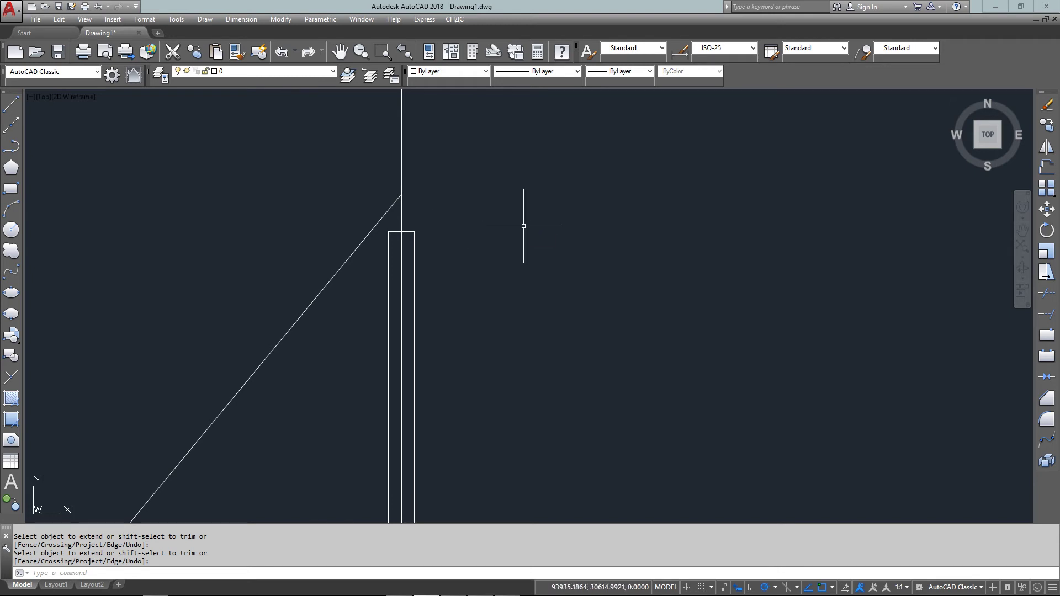
Step: Begin a REVSURF of the slanted line about the vertical line, then cancel the attempt
text(REVSURF)
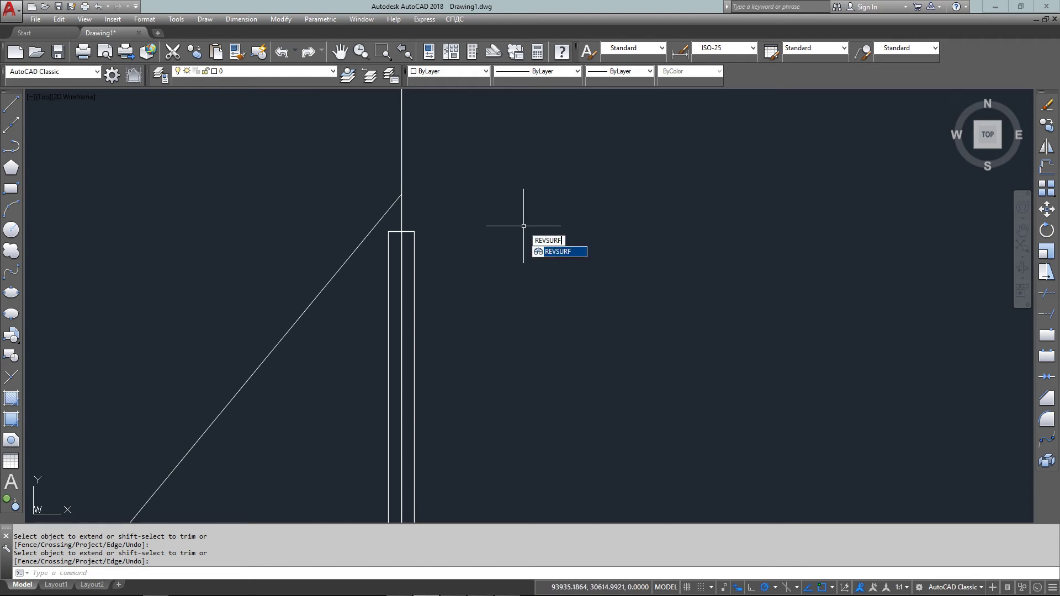
key(Return)
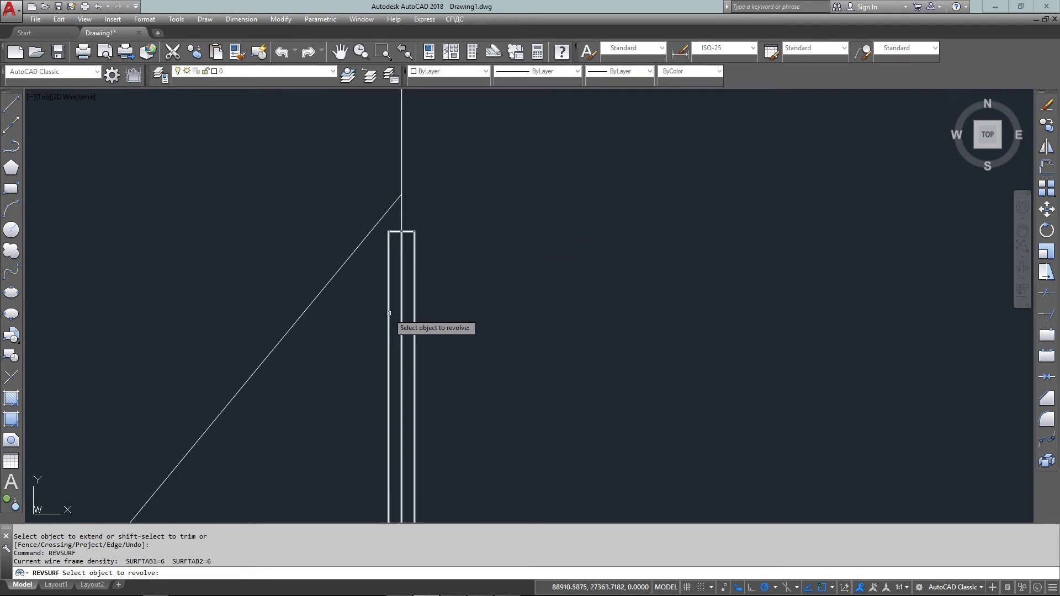
click(319, 300)
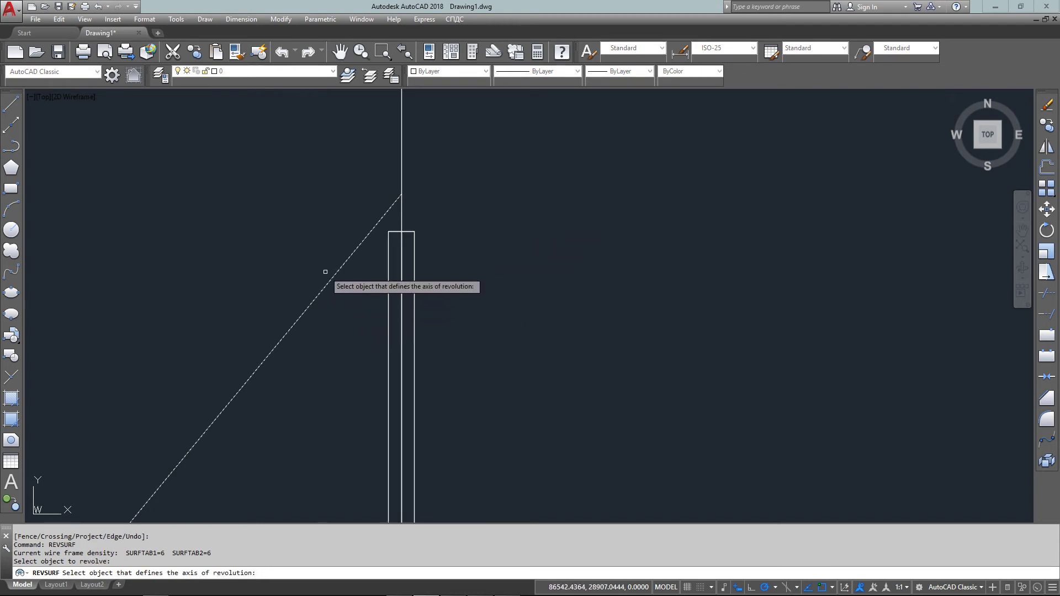
click(401, 163)
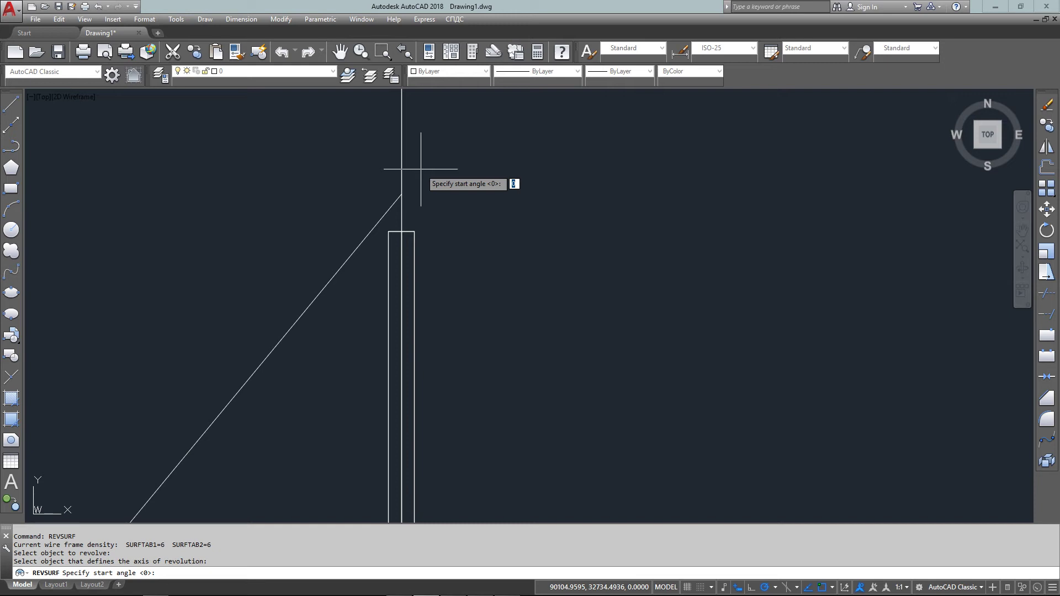
key(Escape)
scroll(445, 213, down, 4)
Step: Revolve the slanted line from 0 through 360° around the vertical axis into a cone mesh canopy
text(REVSURF)
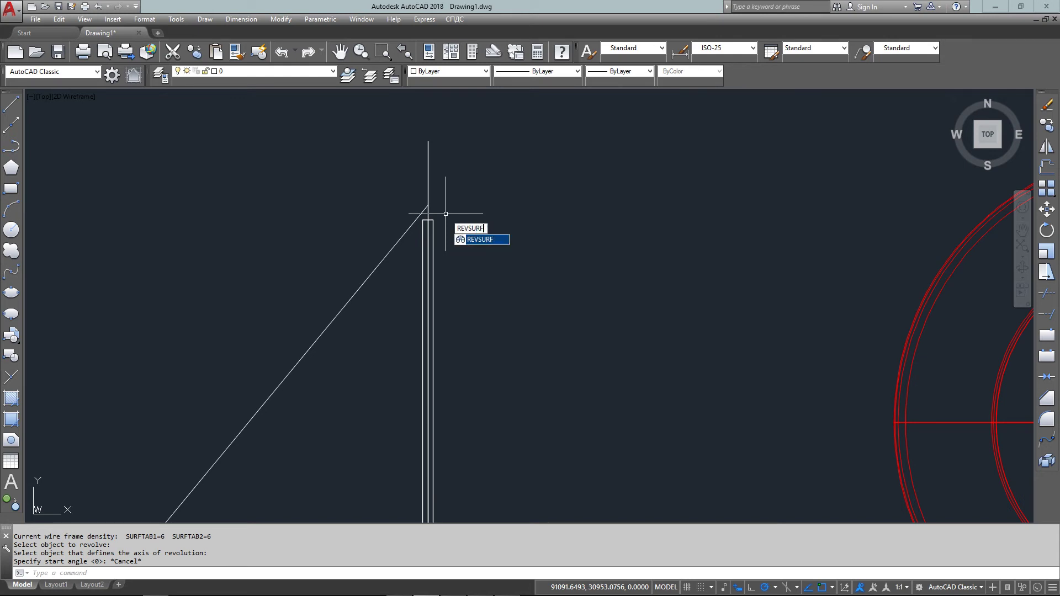
key(Return)
scroll(486, 287, down, 2)
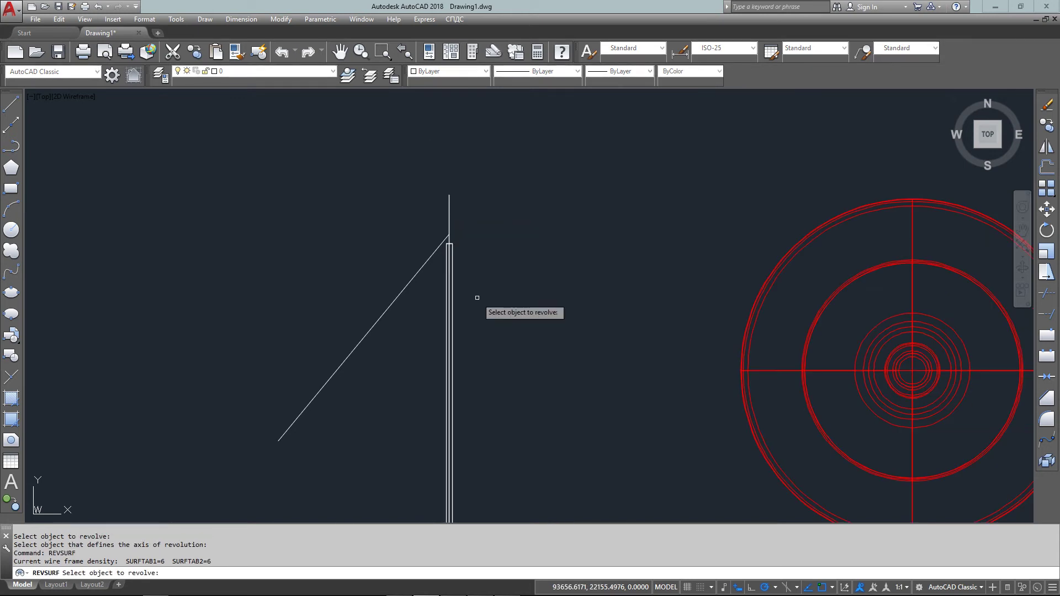
click(408, 286)
click(448, 224)
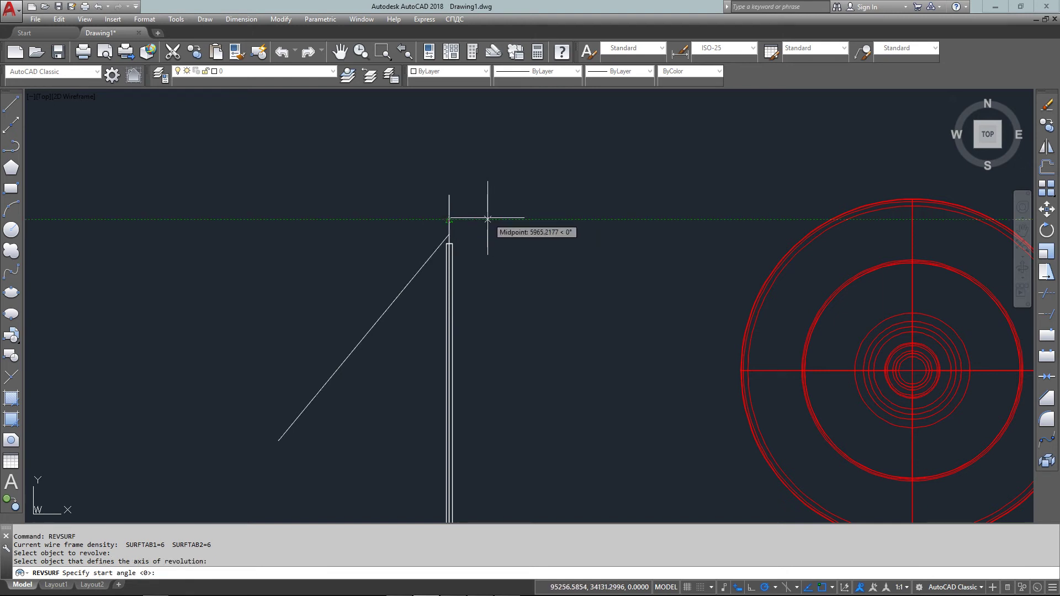
key(Return)
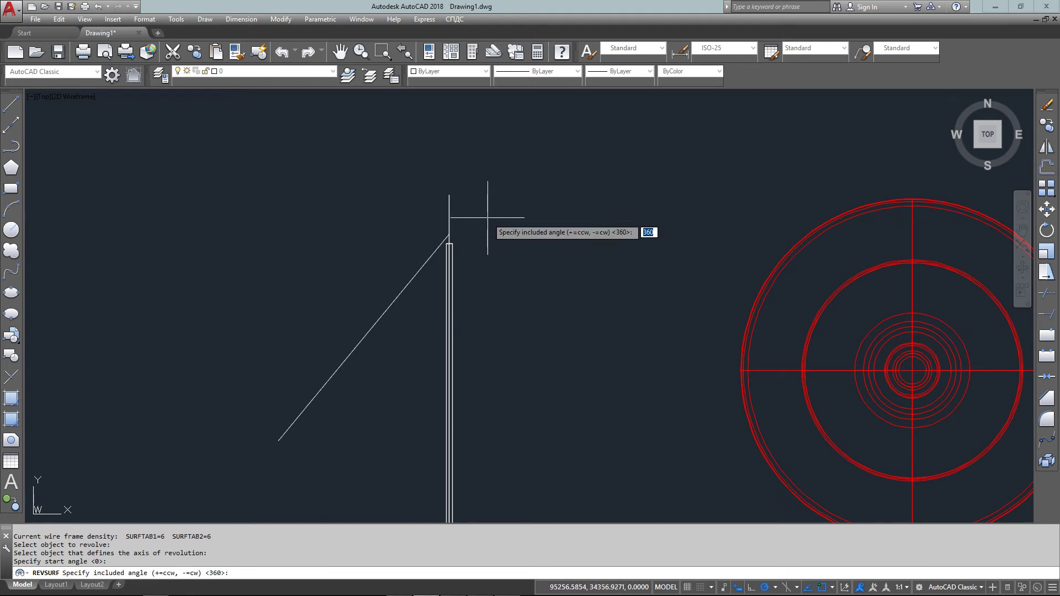
key(Return)
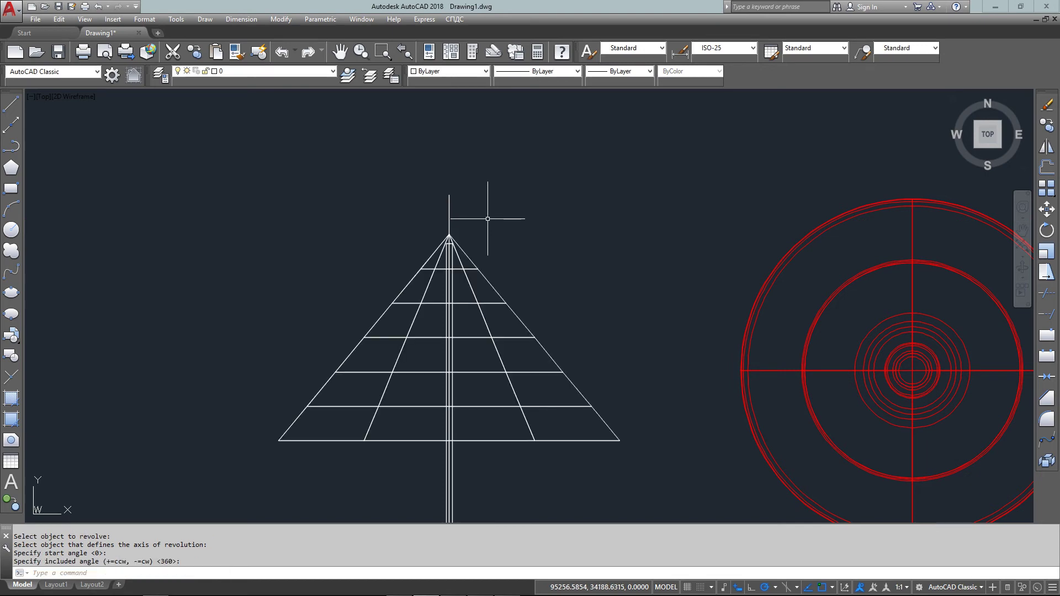
scroll(346, 328, down, 6)
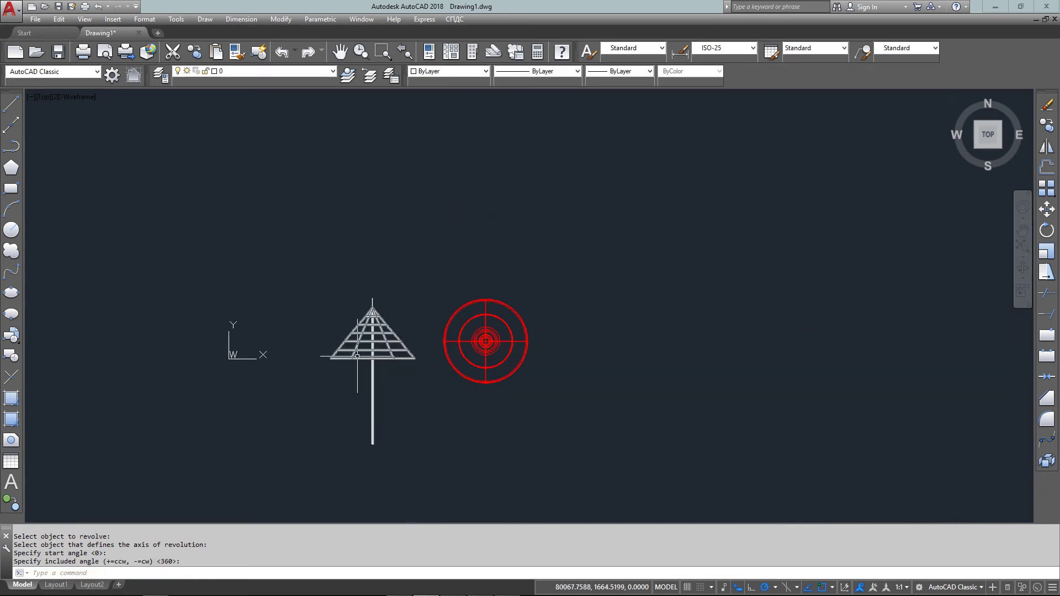
scroll(363, 371, up, 4)
Step: Erase the helper vertical axis line above the canopy
click(397, 171)
click(321, 197)
key(Return)
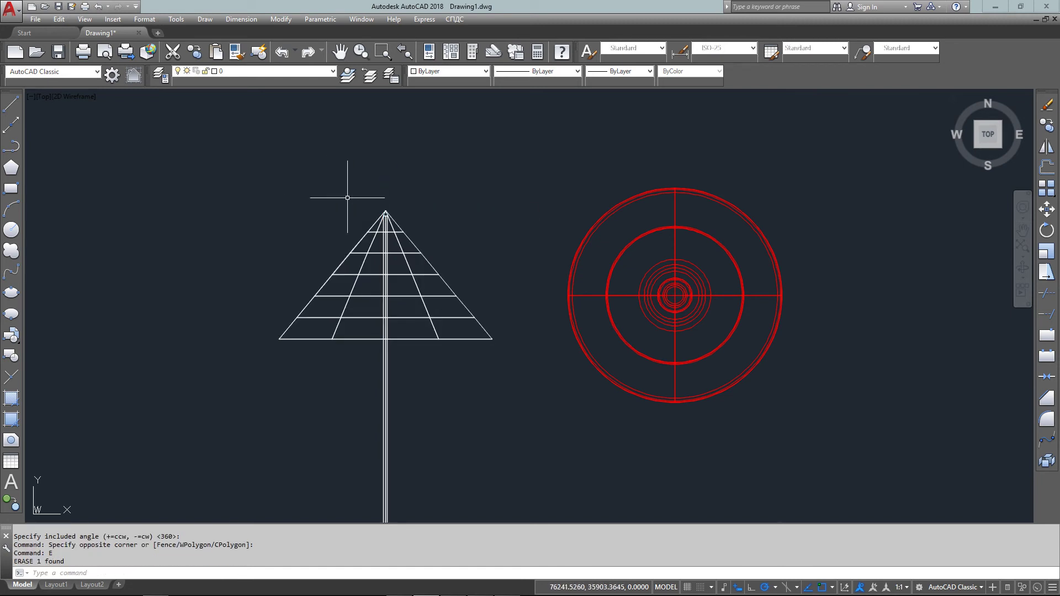
Step: Check the front and right views, return to the home isometric view, and run HIDE
middle_drag(383, 218, 377, 198)
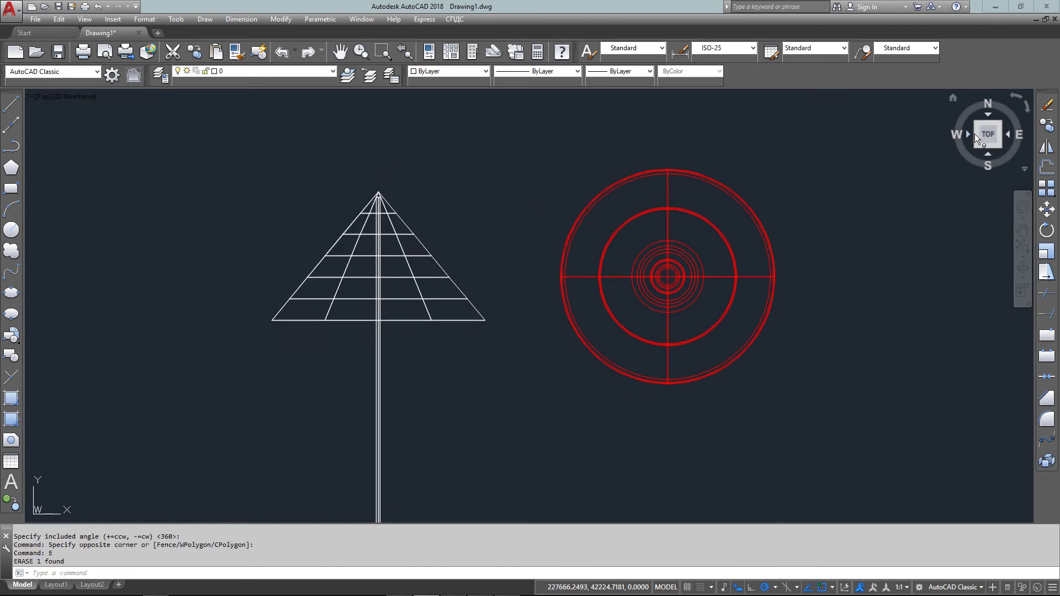
click(988, 146)
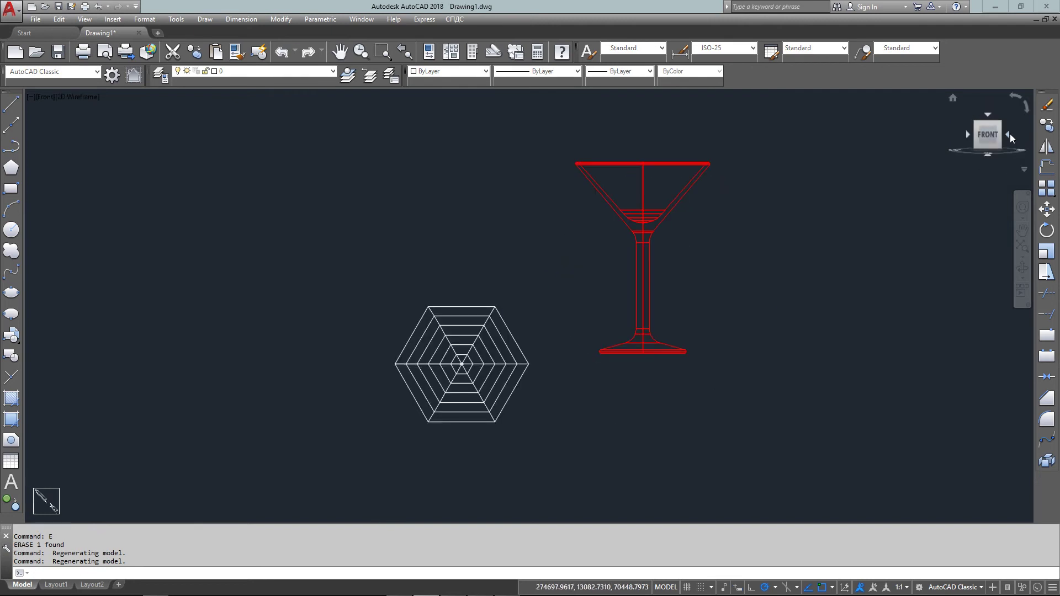
click(1007, 134)
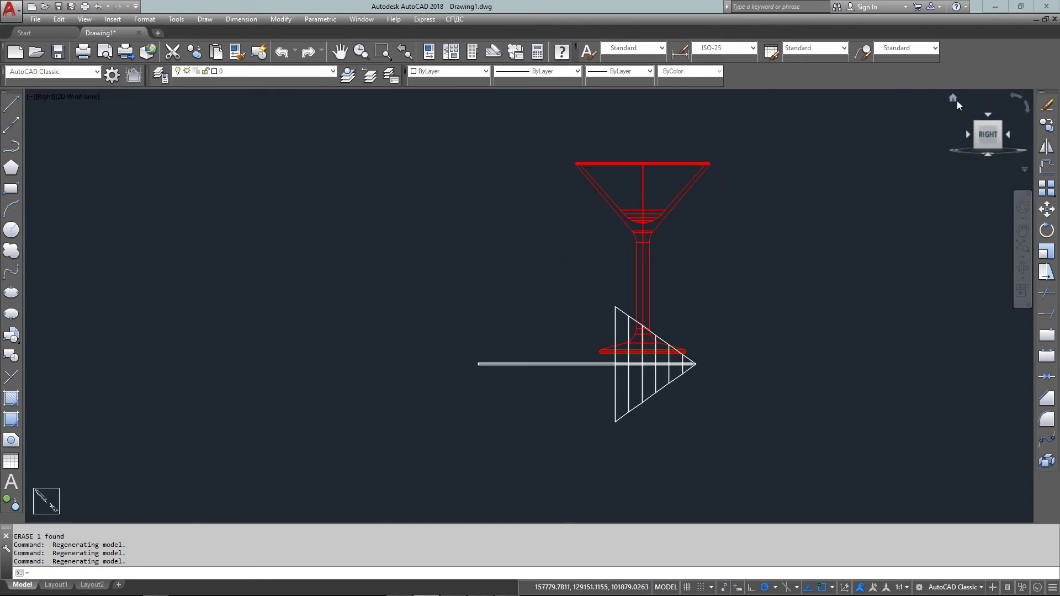
click(956, 100)
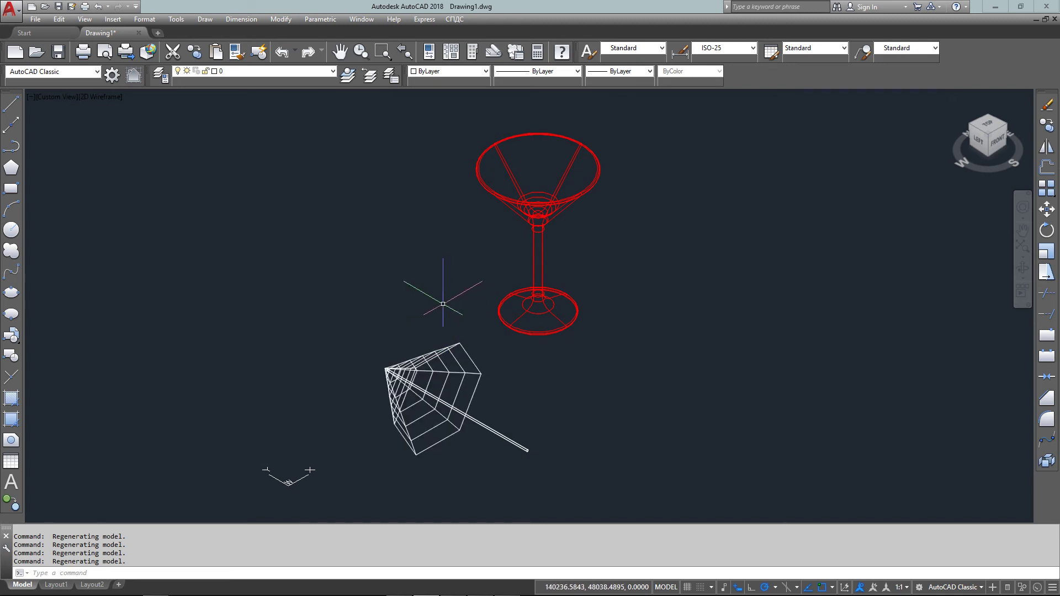
text(hi)
key(Return)
Step: Center the umbrella in view and pick ROTATE3D from the RO suggestions
scroll(439, 364, up, 4)
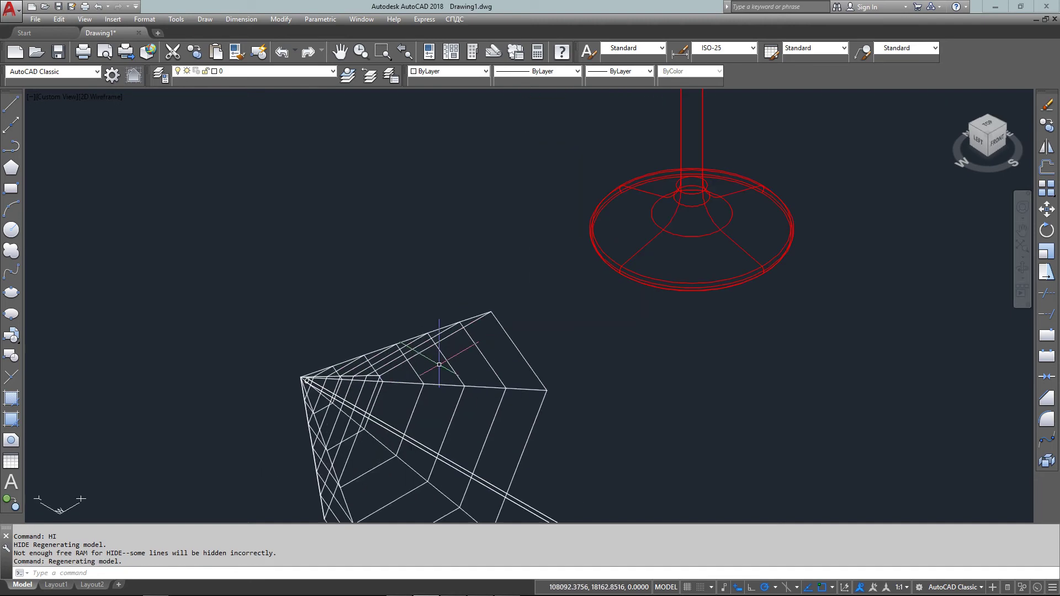
middle_drag(439, 364, 418, 269)
click(423, 251)
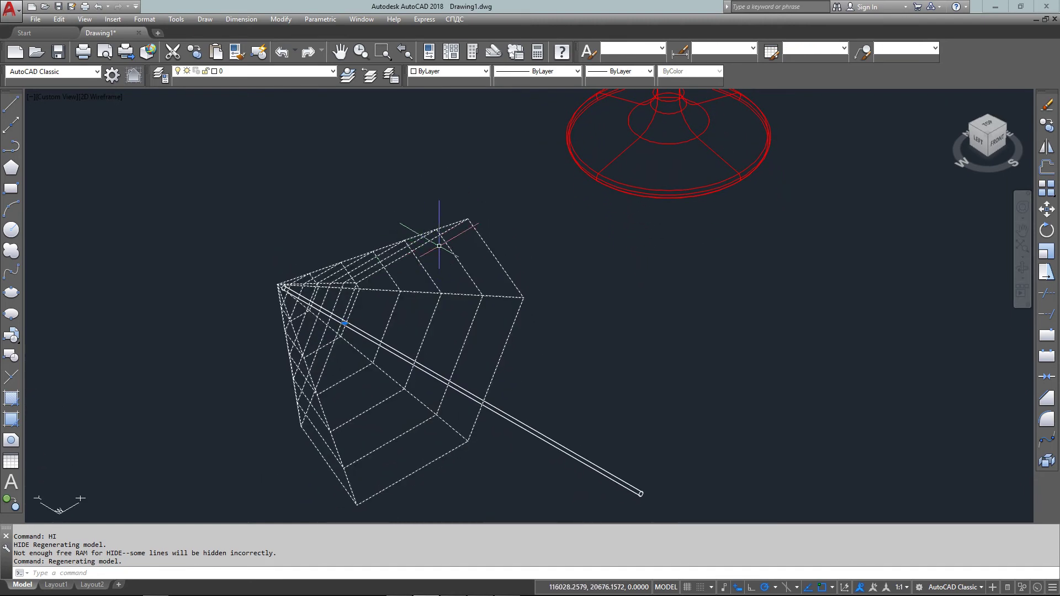
key(Escape)
scroll(439, 245, down, 5)
scroll(431, 237, up, 2)
text(ro)
key(Down)
Step: Rotate the umbrella and stick 90° about a two-point axis so it stands upright, checking from the front
key(Return)
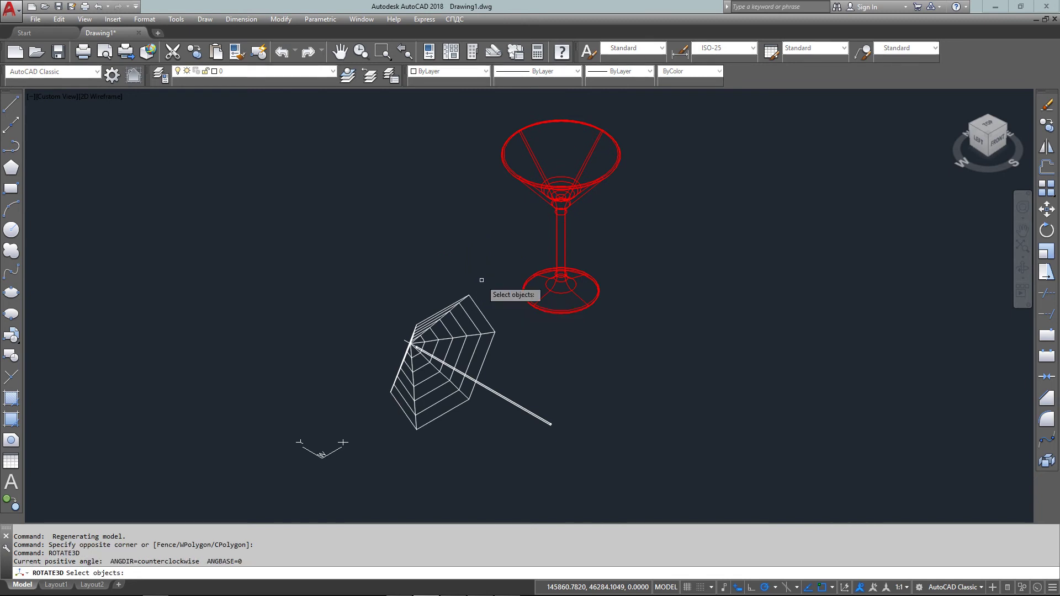
click(491, 266)
click(465, 461)
key(Return)
click(551, 424)
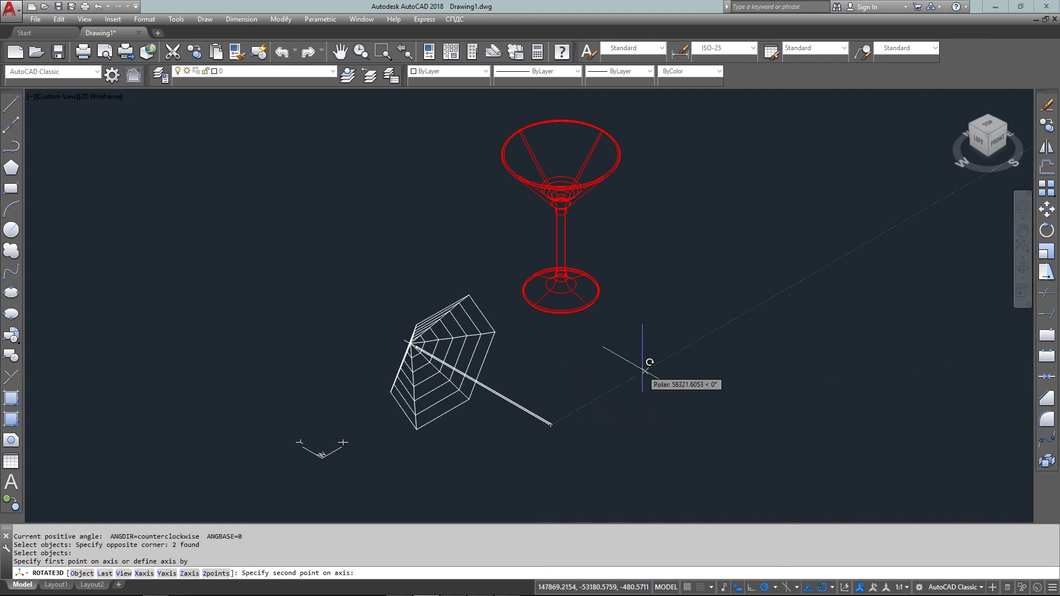
click(644, 365)
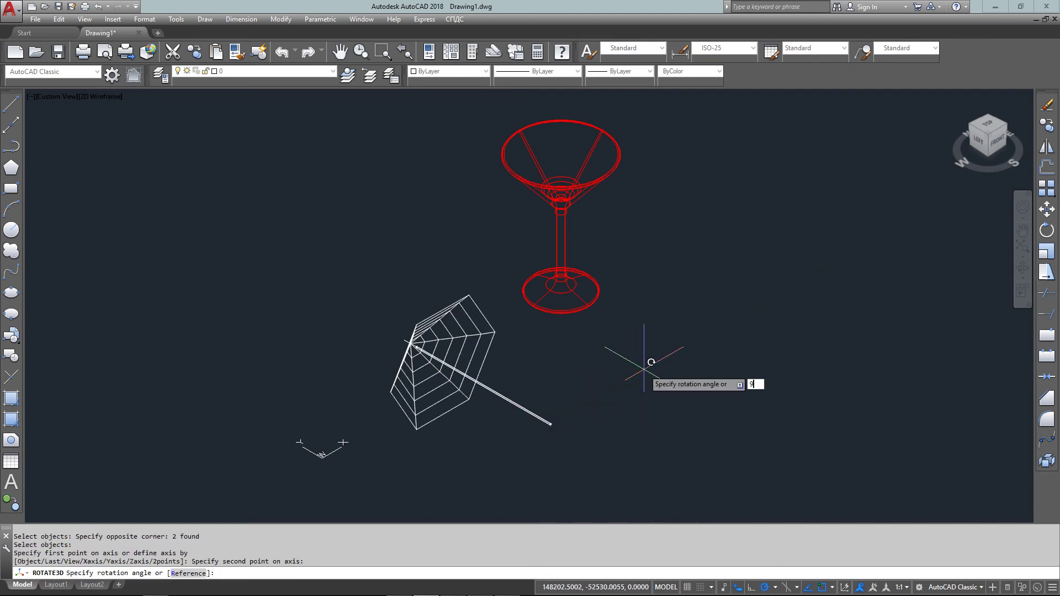
key(Return)
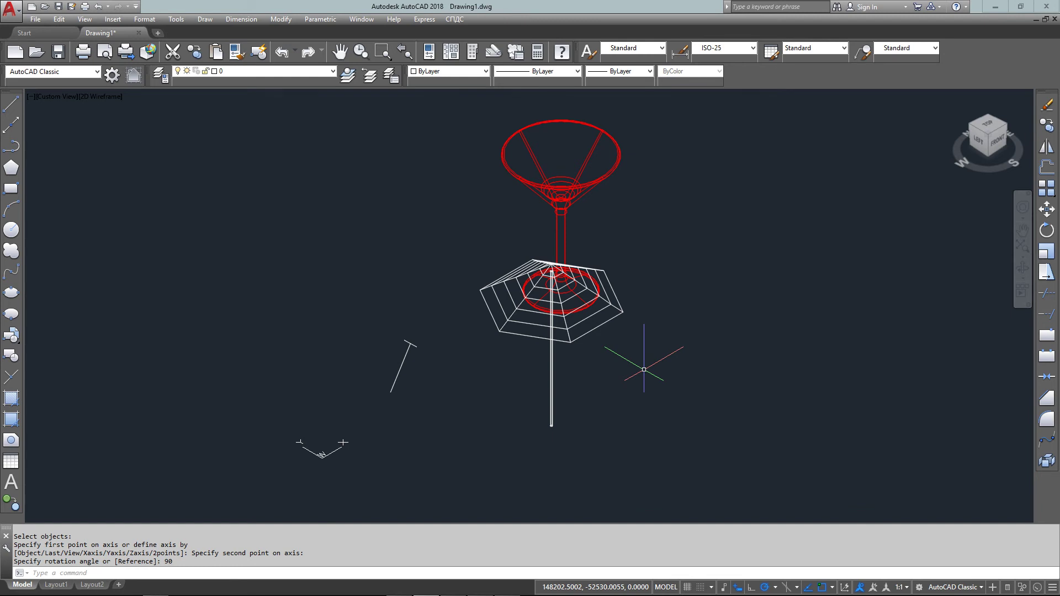
click(996, 139)
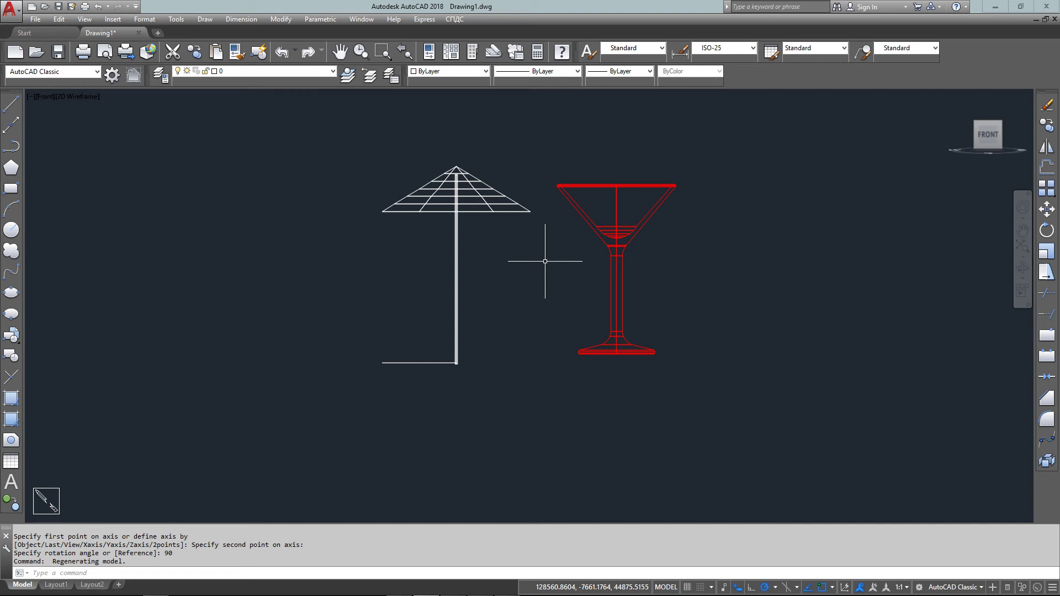
key(ctrl+z)
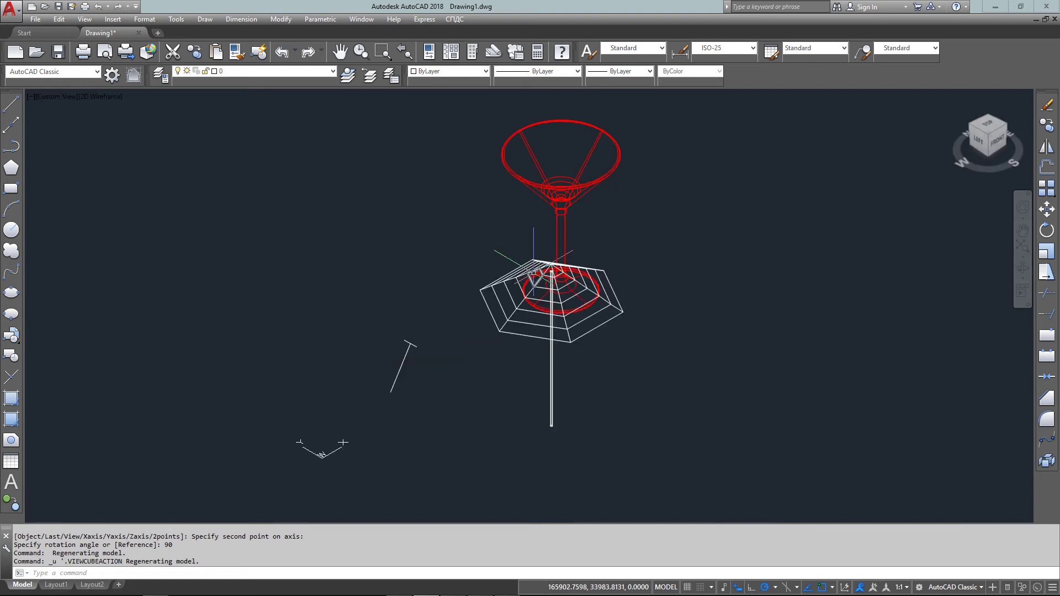
Step: Replace the 90° turn with a 45° ROTATE3D of the umbrella and stick about the same axis
key(ctrl+z)
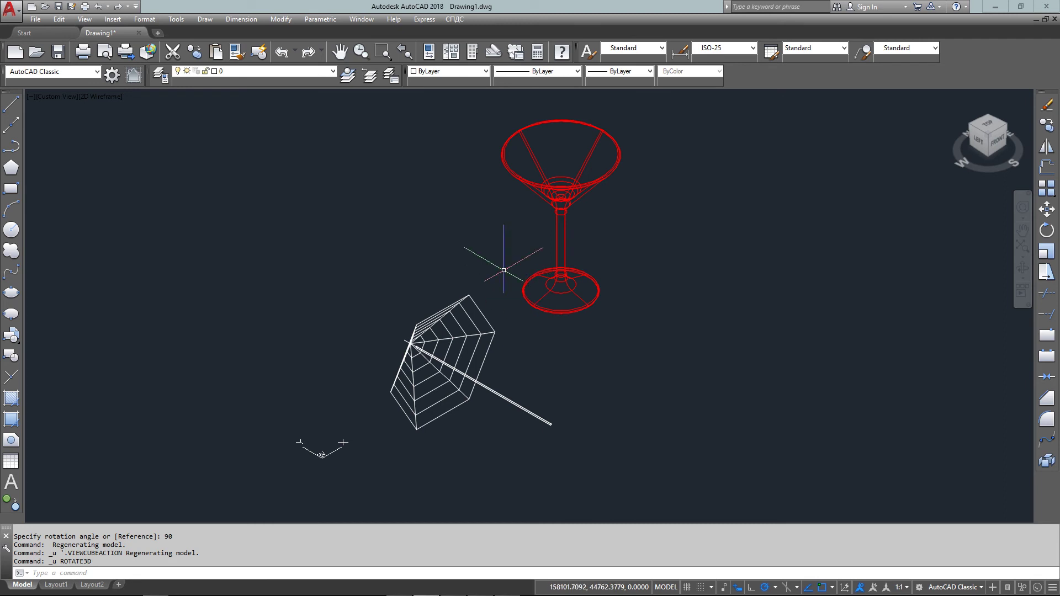
click(485, 255)
click(482, 410)
text(ROTA)
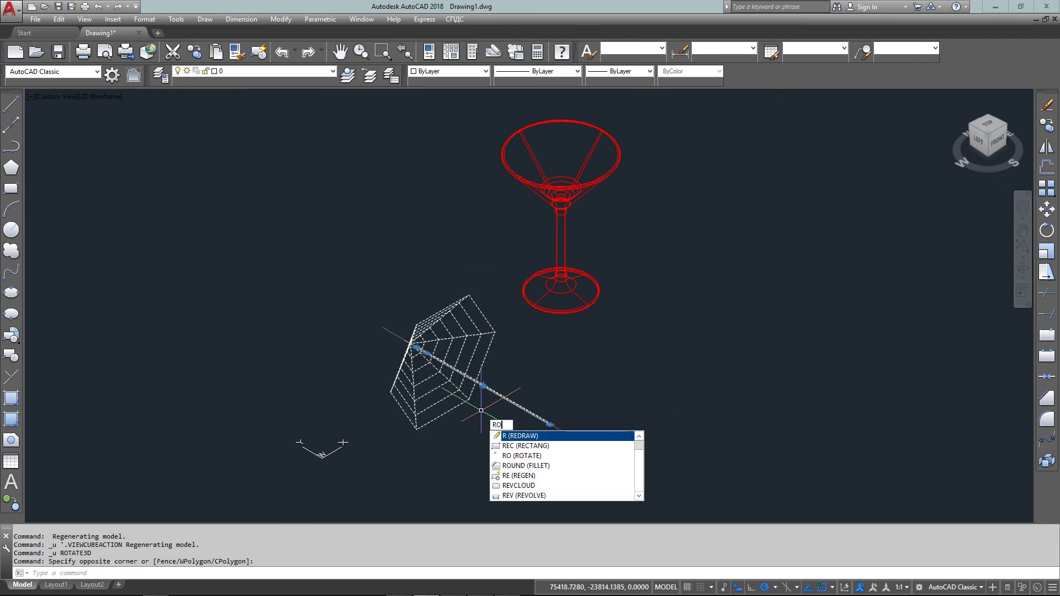
key(Return)
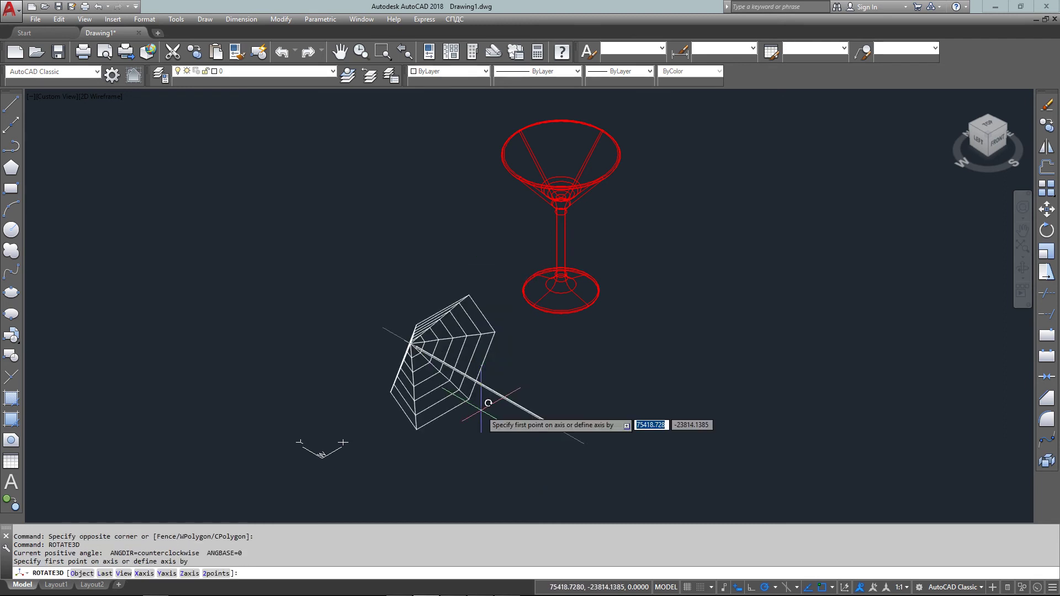
click(550, 424)
click(654, 361)
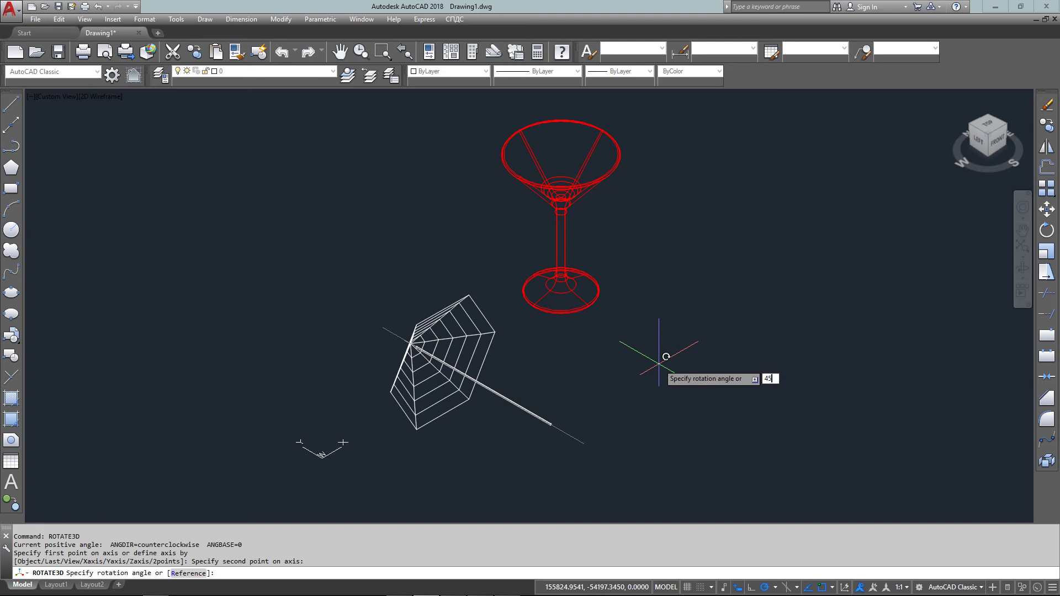
key(Return)
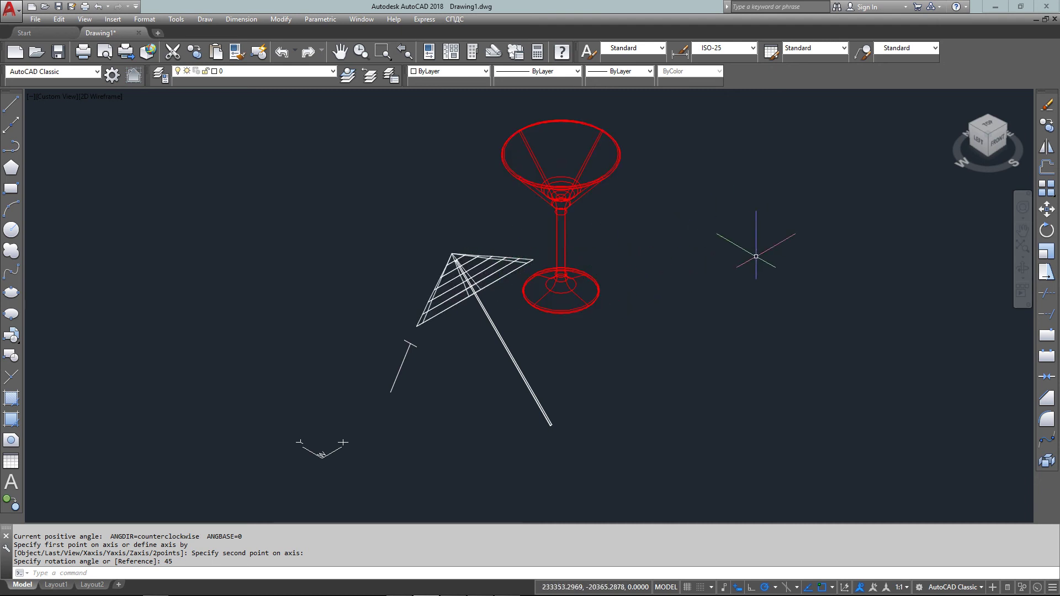
Step: In front view, move the umbrella so its stick's bottom end sits at the bowl bottom
click(998, 142)
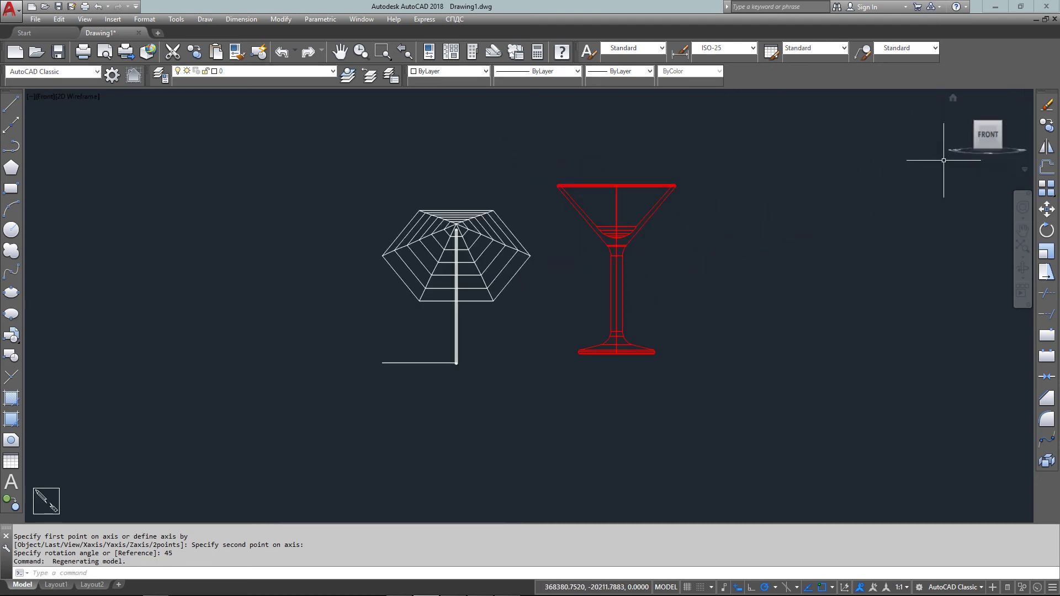
click(524, 170)
click(385, 355)
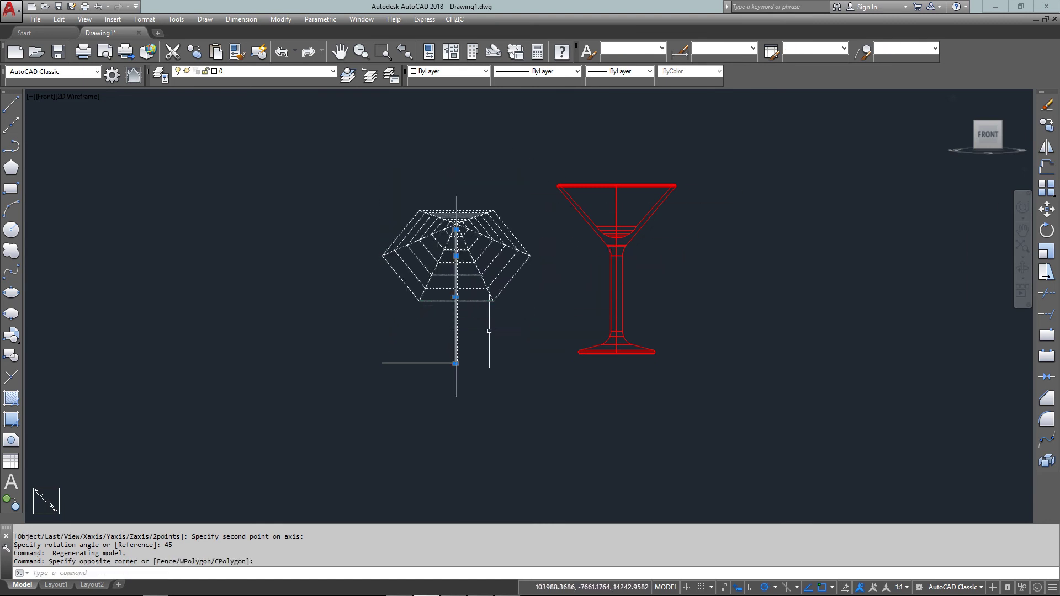
text(m)
key(Return)
click(455, 363)
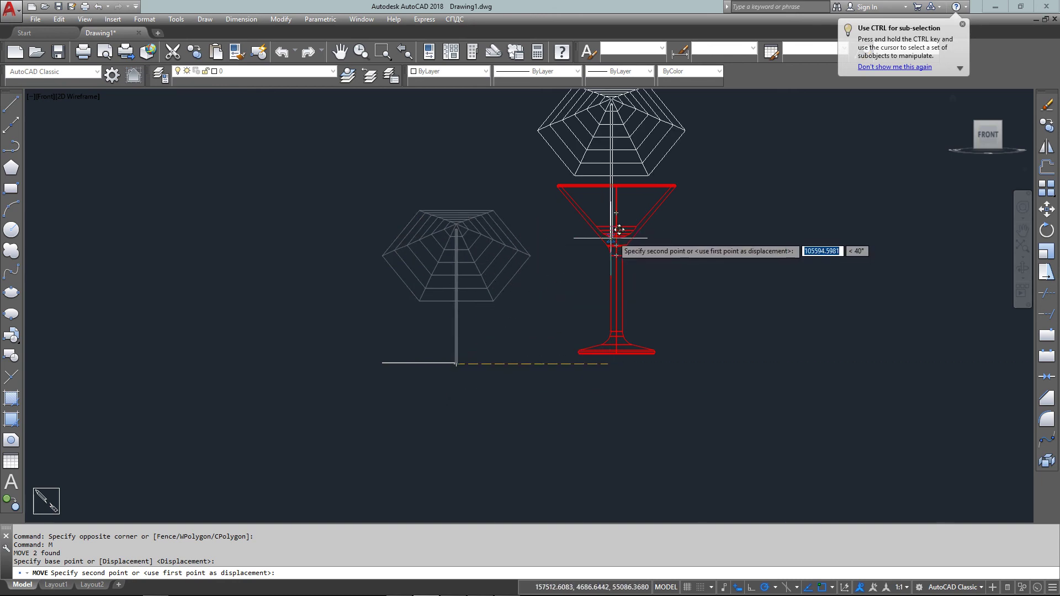
scroll(620, 228, up, 5)
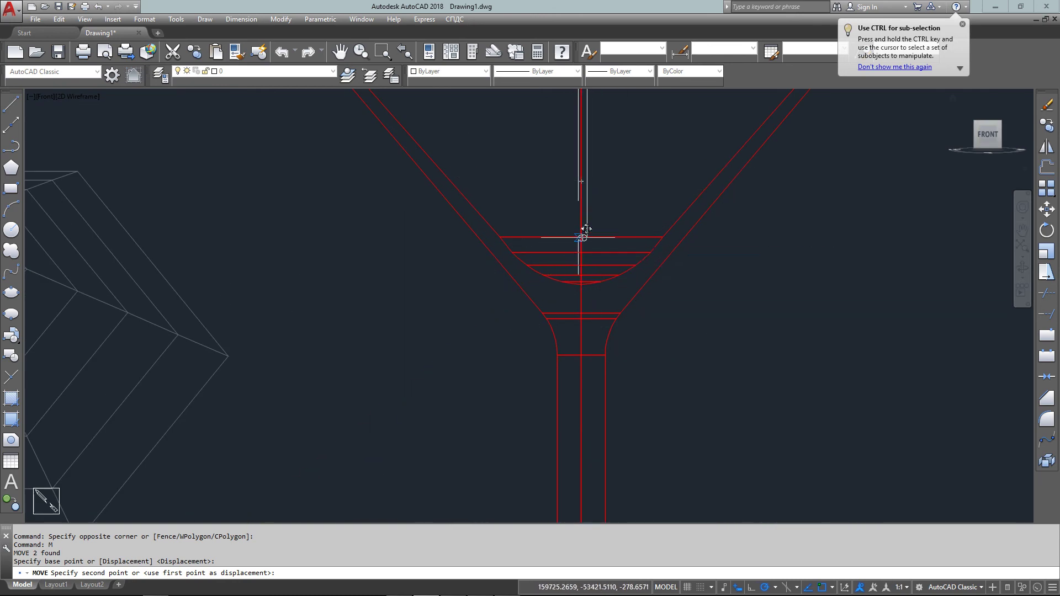
click(580, 283)
scroll(411, 251, down, 2)
scroll(411, 251, down, 4)
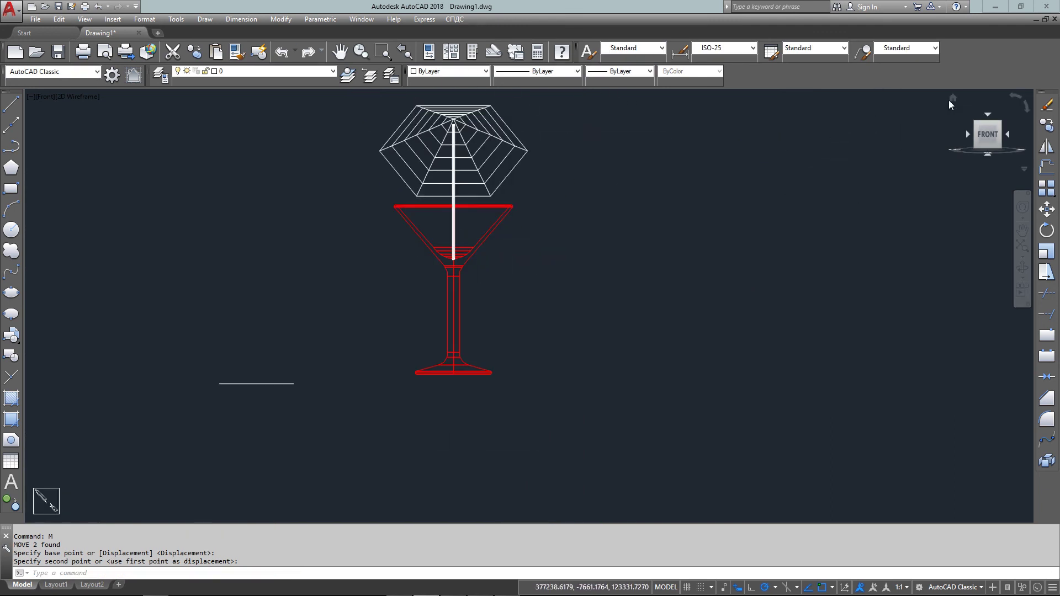
Step: Erase the leftover short line and return to the home 3D view
click(303, 366)
click(236, 426)
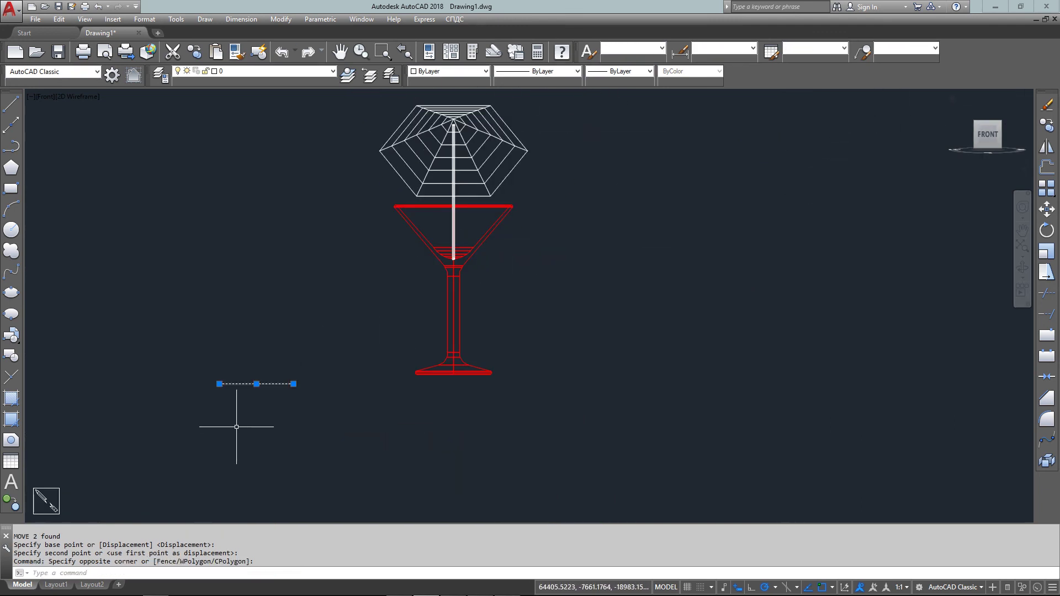
text(E)
key(Return)
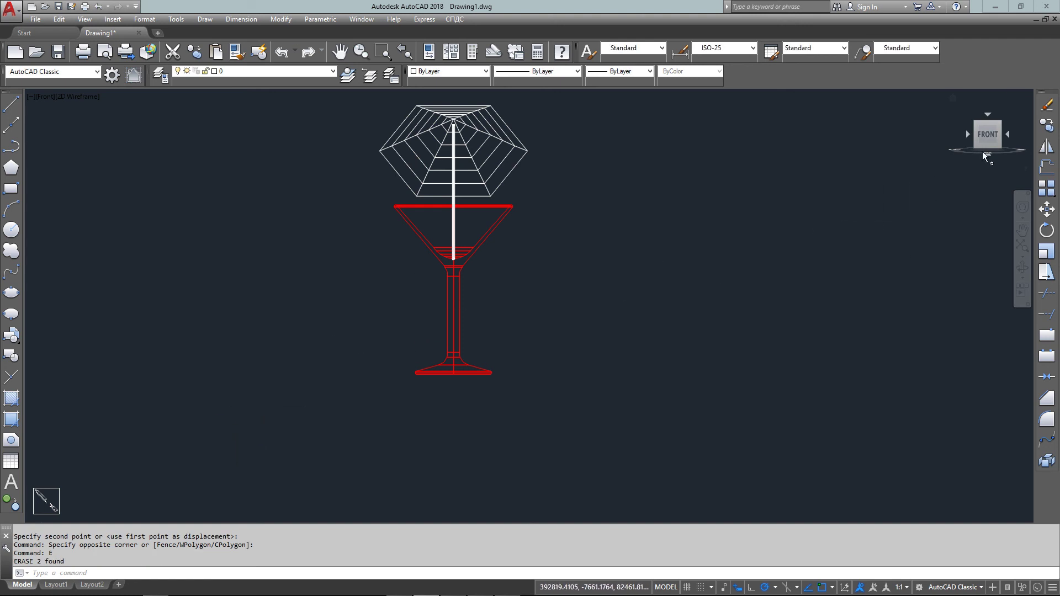
click(953, 99)
text(HI)
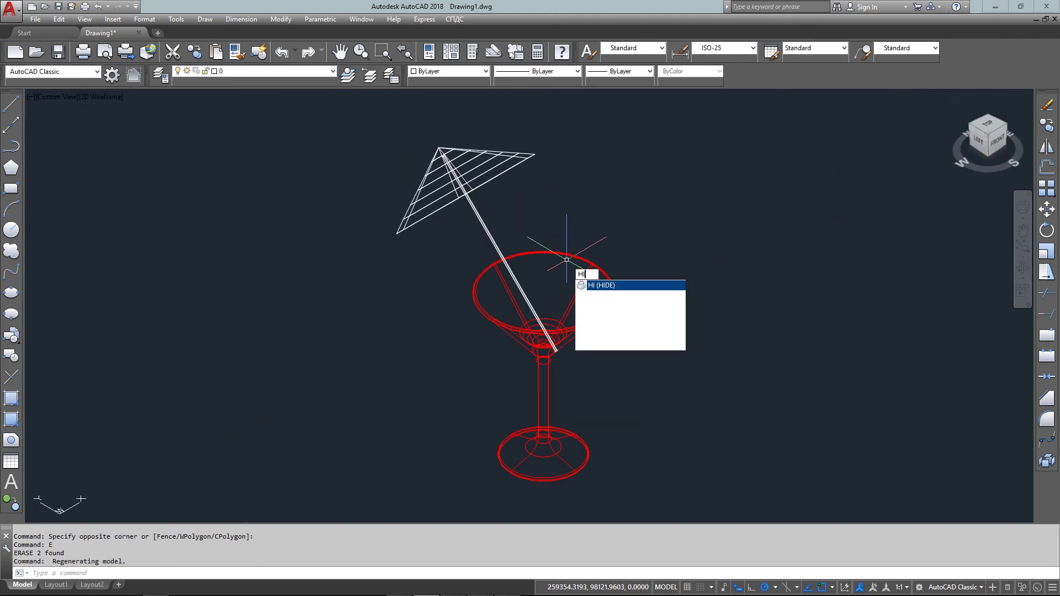
key(Return)
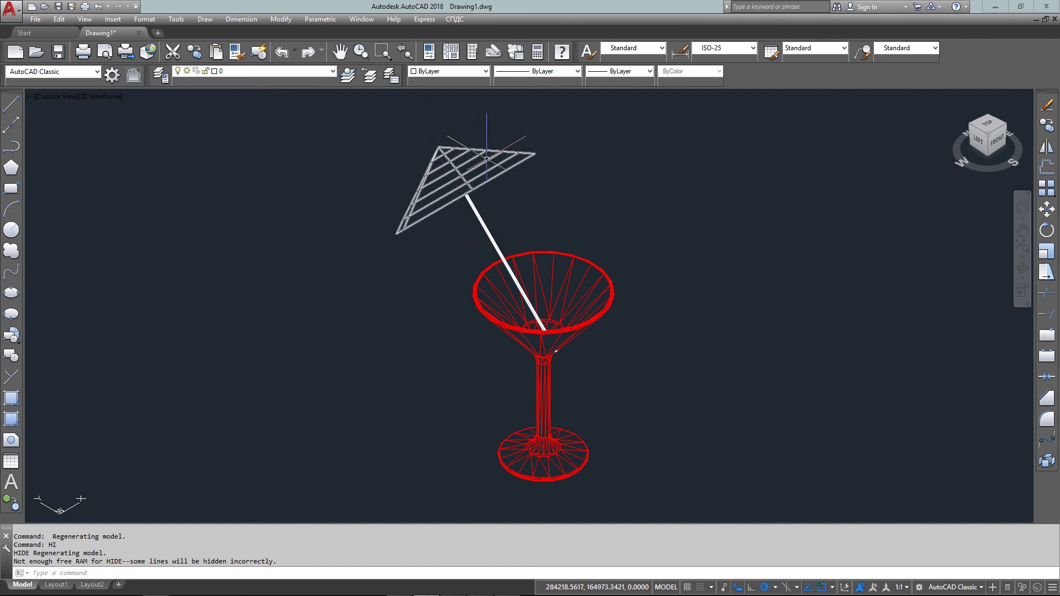
click(466, 184)
mouse_move(466, 184)
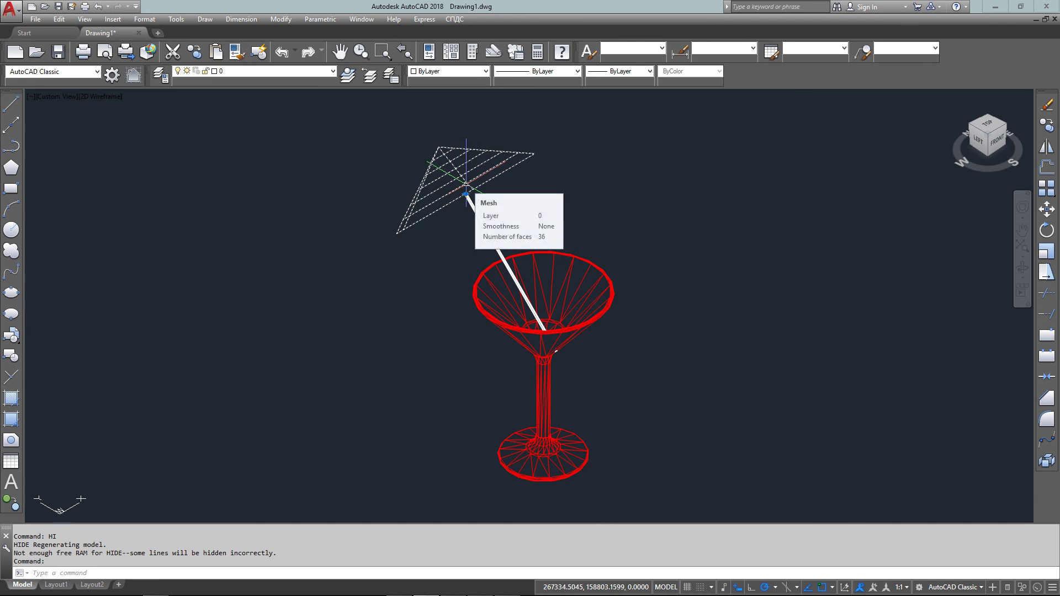
key(Escape)
text(z)
key(Return)
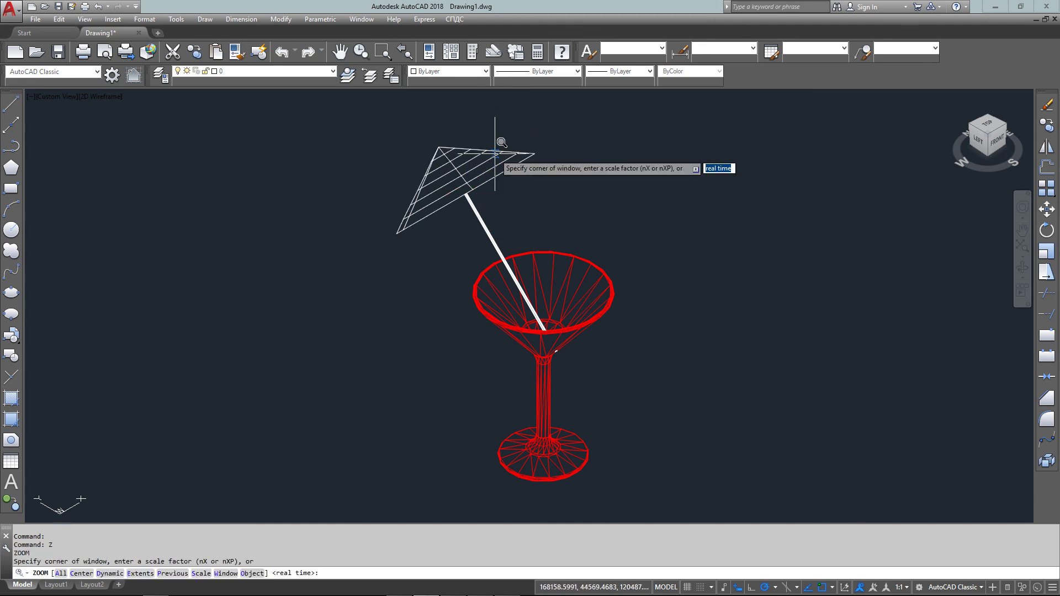
click(381, 122)
click(607, 243)
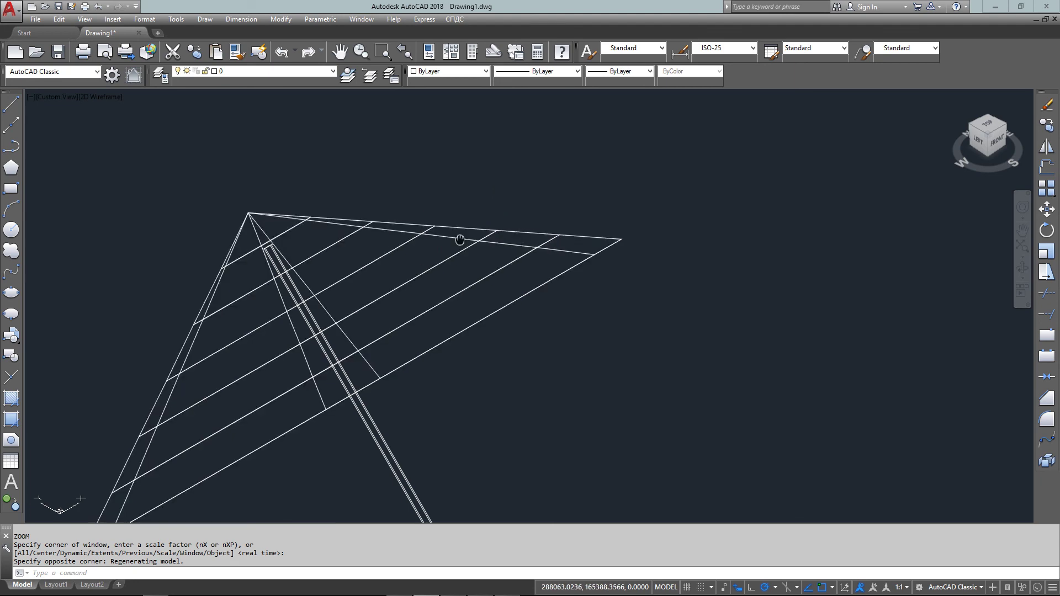
click(524, 221)
click(494, 259)
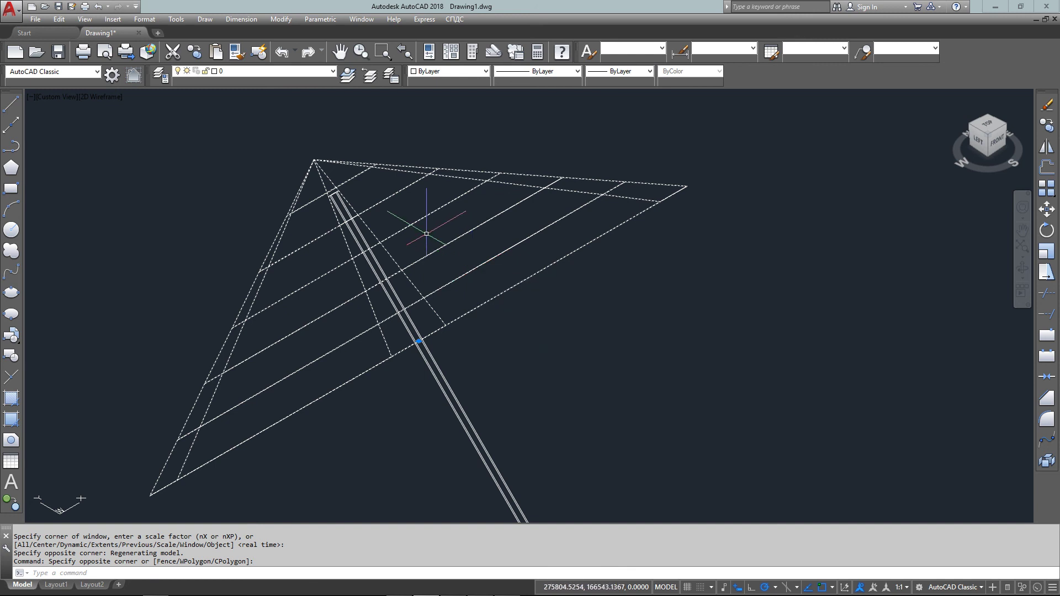
scroll(426, 234, down, 6)
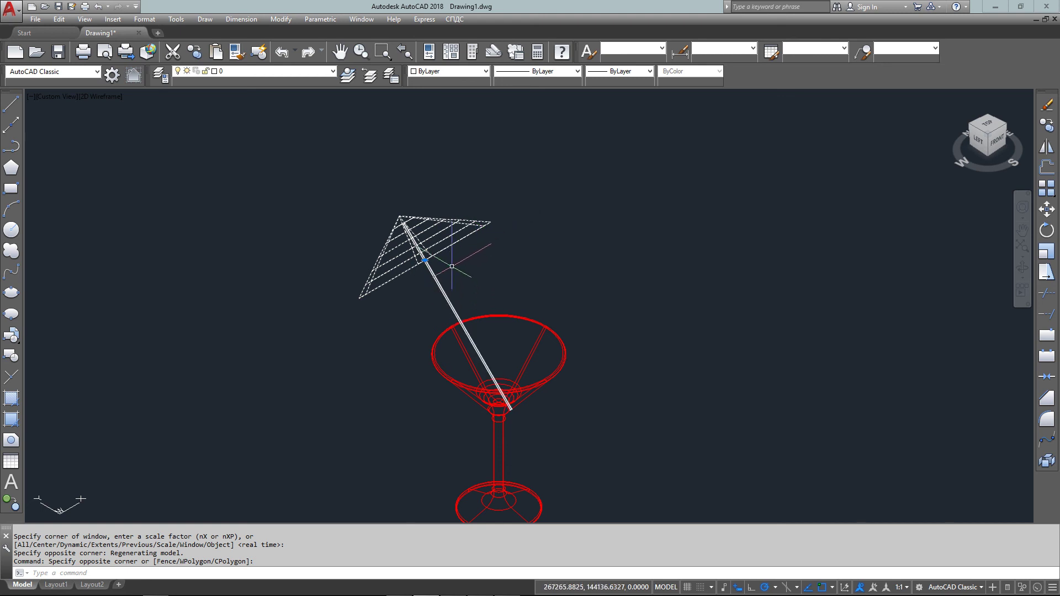
key(Escape)
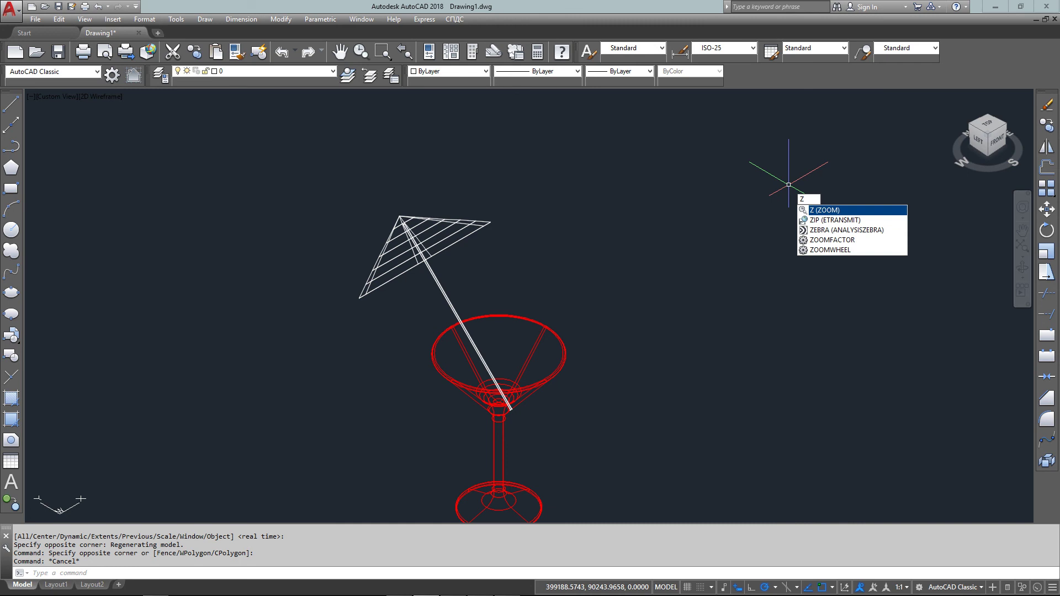
Step: Run Zoom Extents (Z, E) to frame the martini glass and tilted umbrella
text(Z)
key(Return)
text(E)
key(Return)
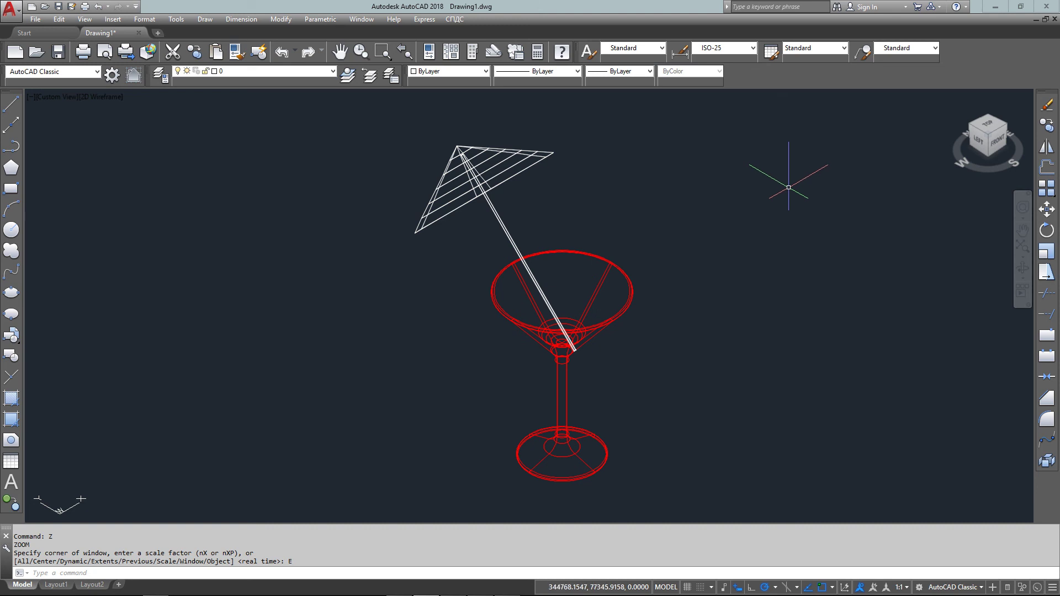
key(Escape)
key(Escape)
key(Escape)
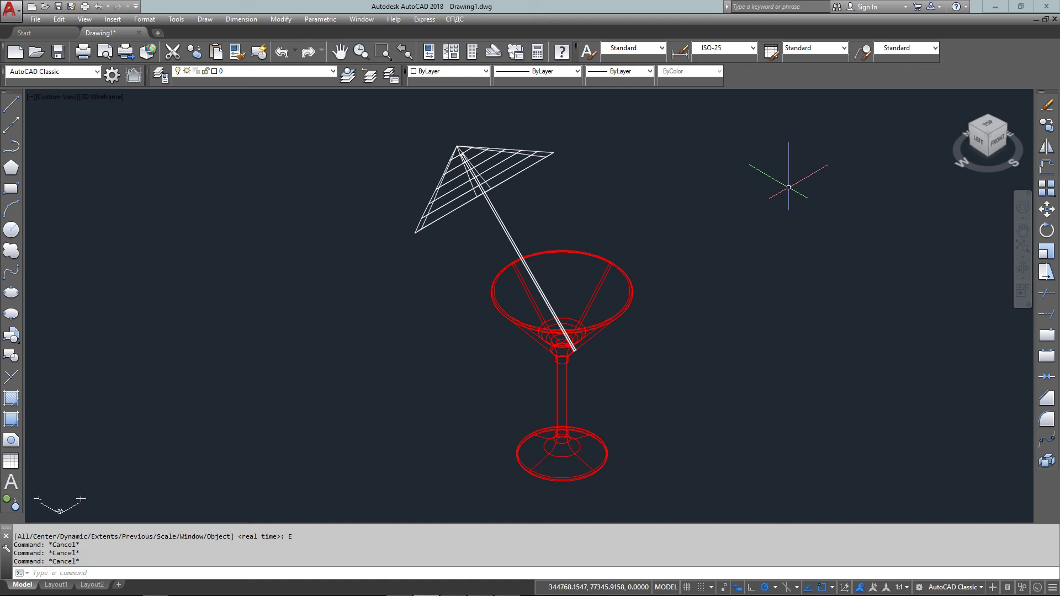